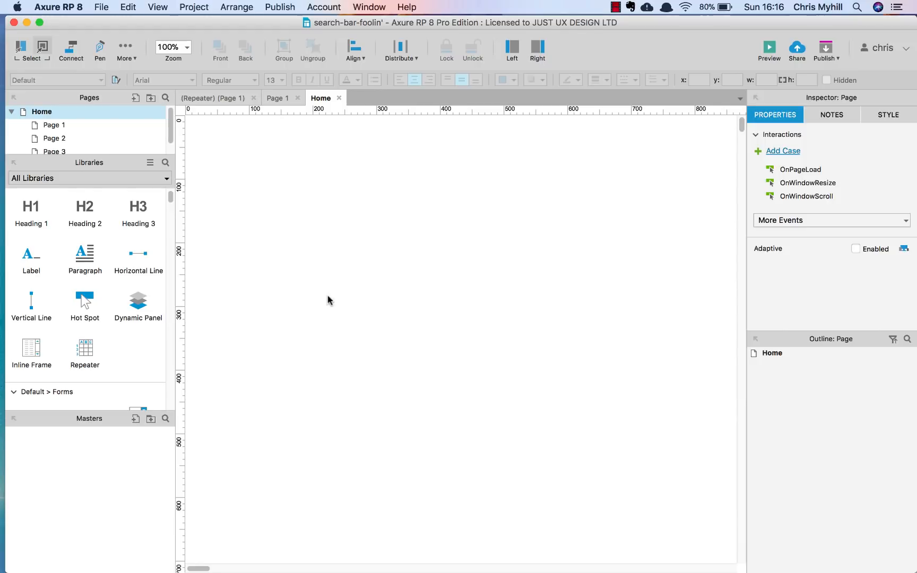
Enlarge the page list and widget library areas, and place a Box 1 widget on the Home page at about x 95, y 111.
{"action": "mouse_move", "coordinate": [104, 157]}
{"action": "left_mouse_down"}
{"action": "mouse_move", "coordinate": [106, 188]}
{"action": "mouse_move", "coordinate": [112, 174]}
{"action": "left_mouse_up"}
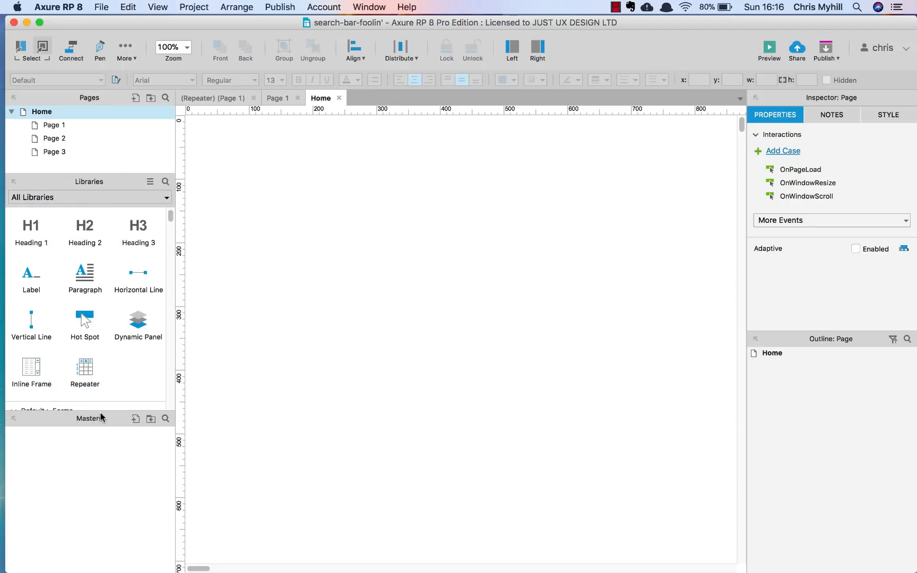
{"action": "left_click_drag", "start_coordinate": [104, 412], "coordinate": [116, 543]}
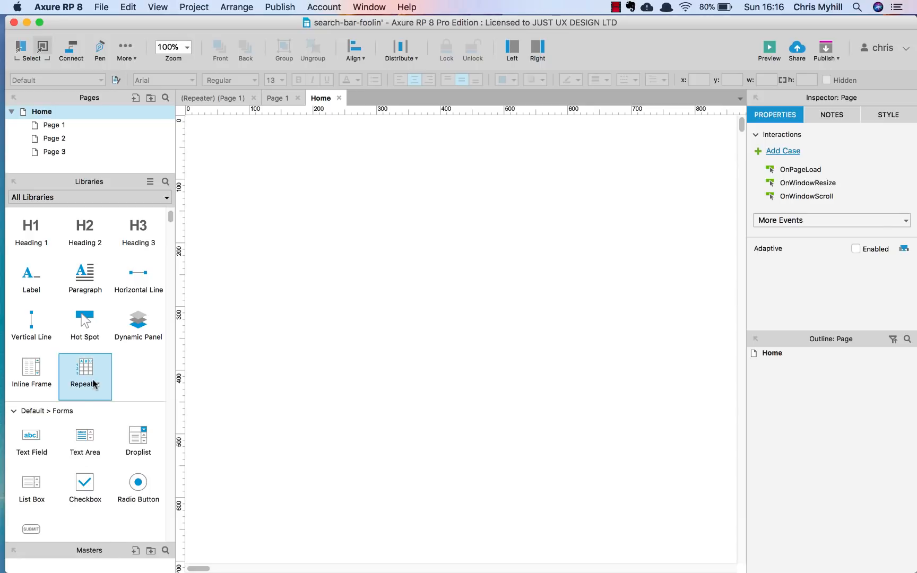
{"action": "scroll", "coordinate": [93, 383], "scroll_direction": "down", "scroll_amount": 1}
{"action": "scroll", "coordinate": [93, 383], "scroll_direction": "up", "scroll_amount": 5}
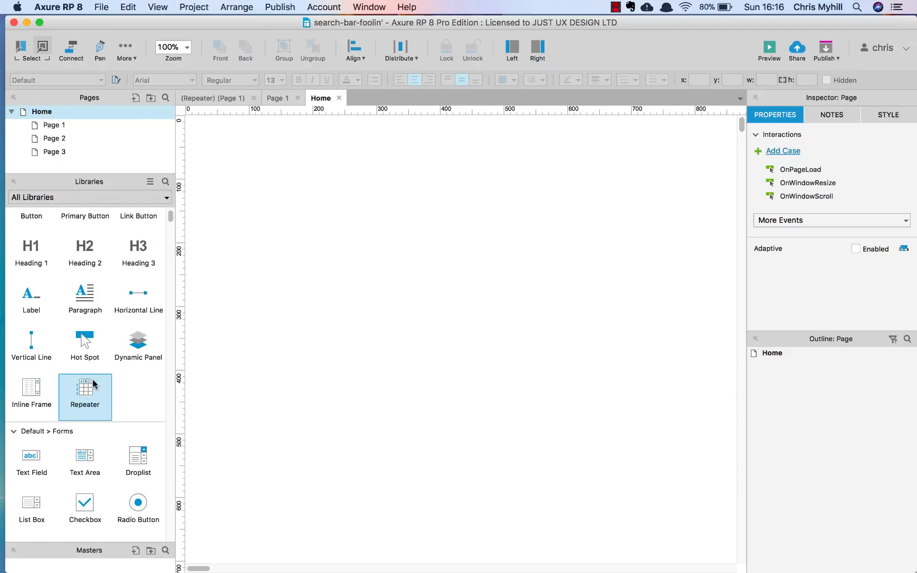
{"action": "left_click_drag", "start_coordinate": [31, 240], "coordinate": [246, 187]}
{"action": "left_click", "coordinate": [240, 313]}
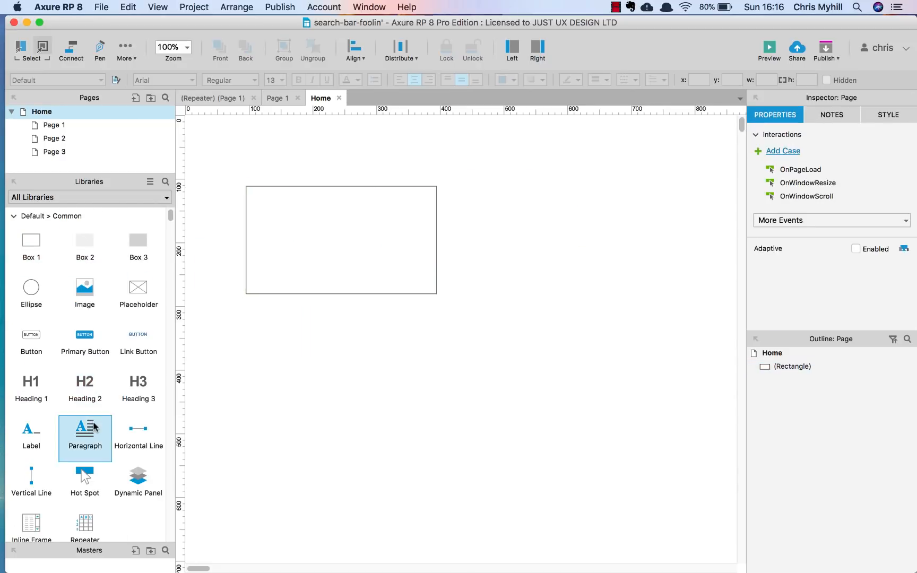
Place a Text Field widget below the box, aligned with its left edge at about x 95, y 320.
{"action": "scroll", "coordinate": [94, 426], "scroll_direction": "down", "scroll_amount": 1}
{"action": "scroll", "coordinate": [79, 430], "scroll_direction": "down", "scroll_amount": 4}
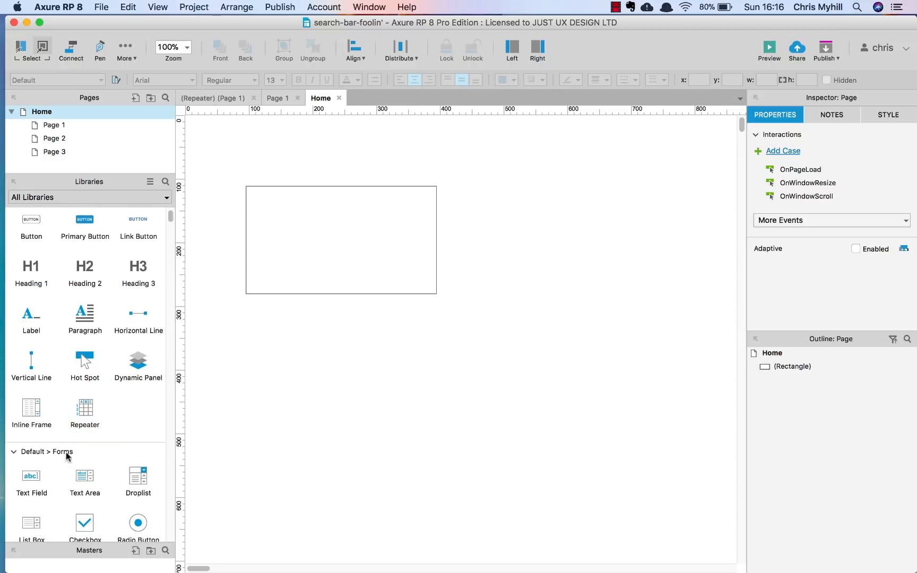
{"action": "left_click_drag", "start_coordinate": [40, 482], "coordinate": [245, 318]}
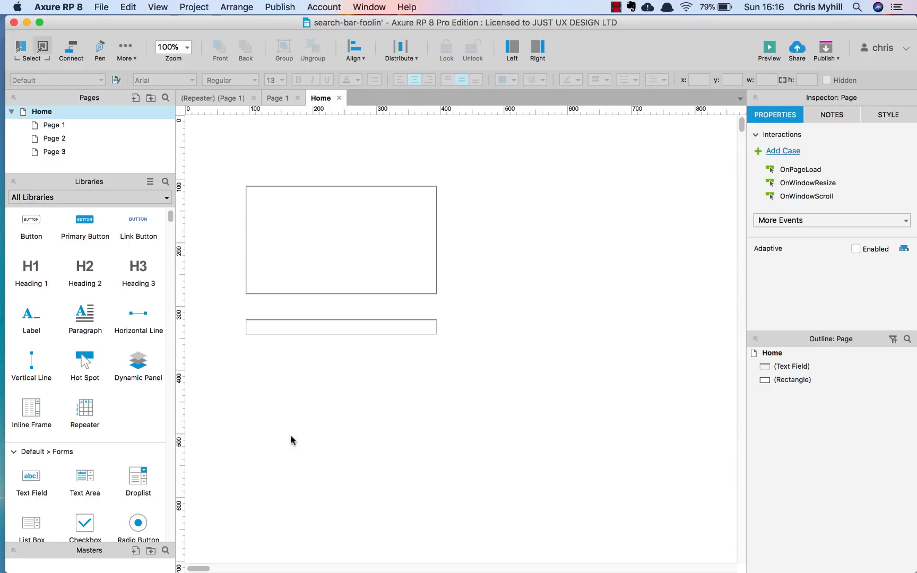
Search the FontAwesomeV4.5 library for "search" and place the search icon below the text field at about x 95, y 381.
{"action": "left_click", "coordinate": [158, 206]}
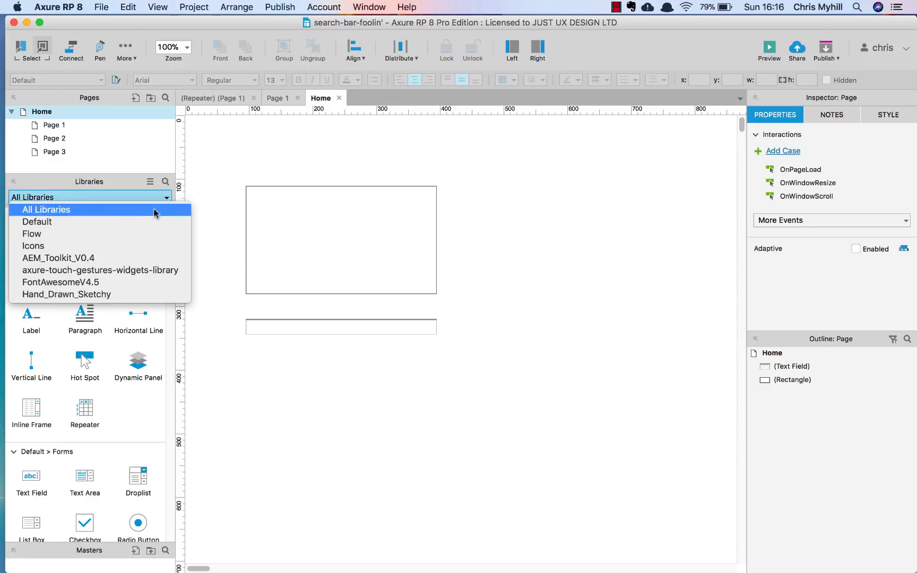
{"action": "left_click", "coordinate": [117, 282]}
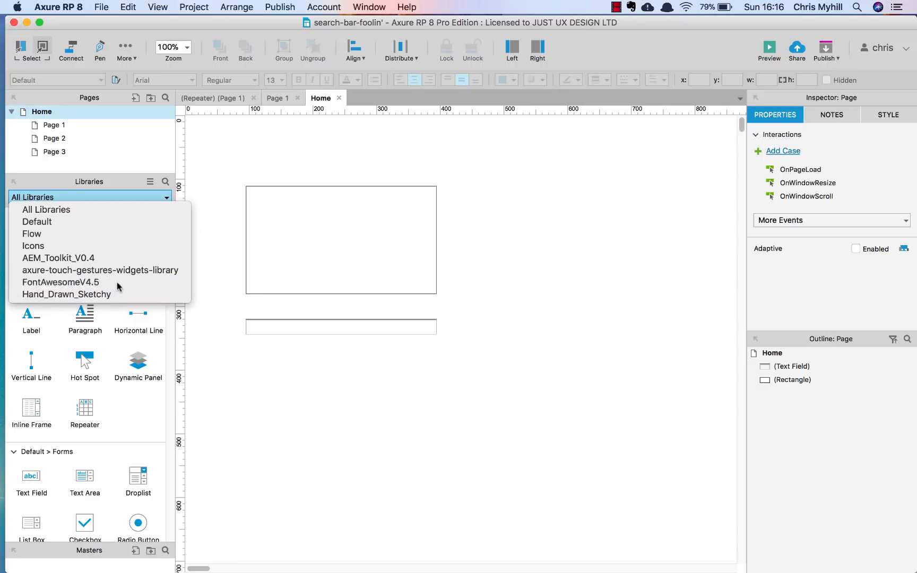
{"action": "left_click", "coordinate": [165, 182]}
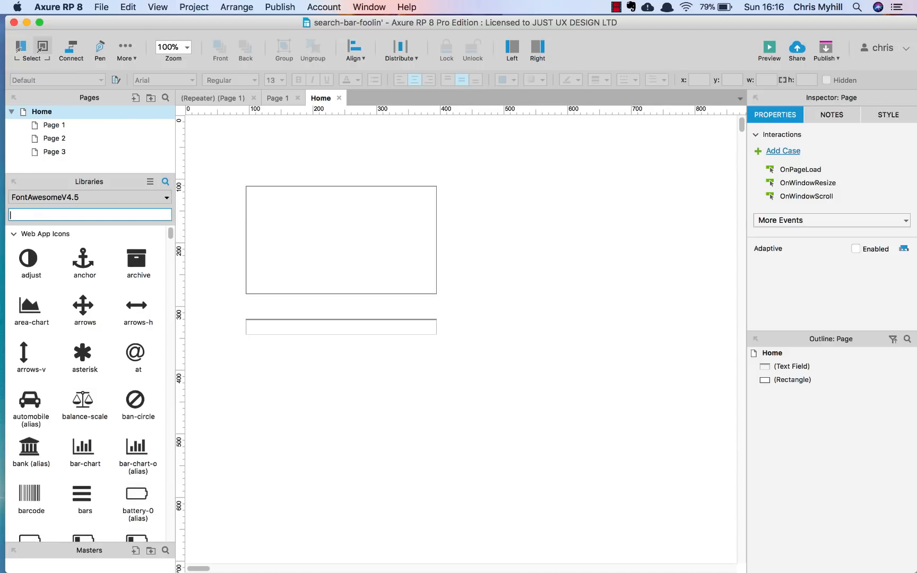
{"action": "type", "text": "search"}
{"action": "left_click_drag", "start_coordinate": [43, 265], "coordinate": [245, 358]}
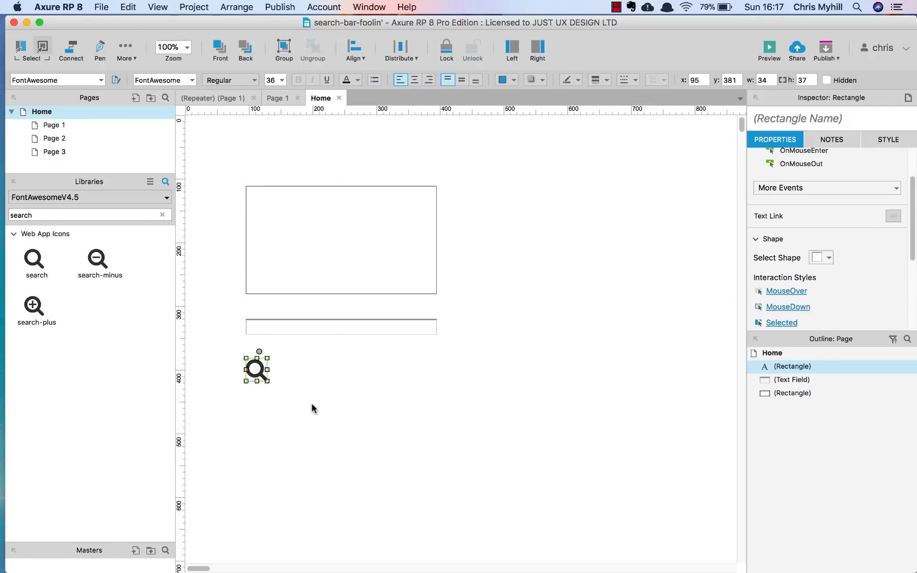
{"action": "left_click", "coordinate": [342, 412]}
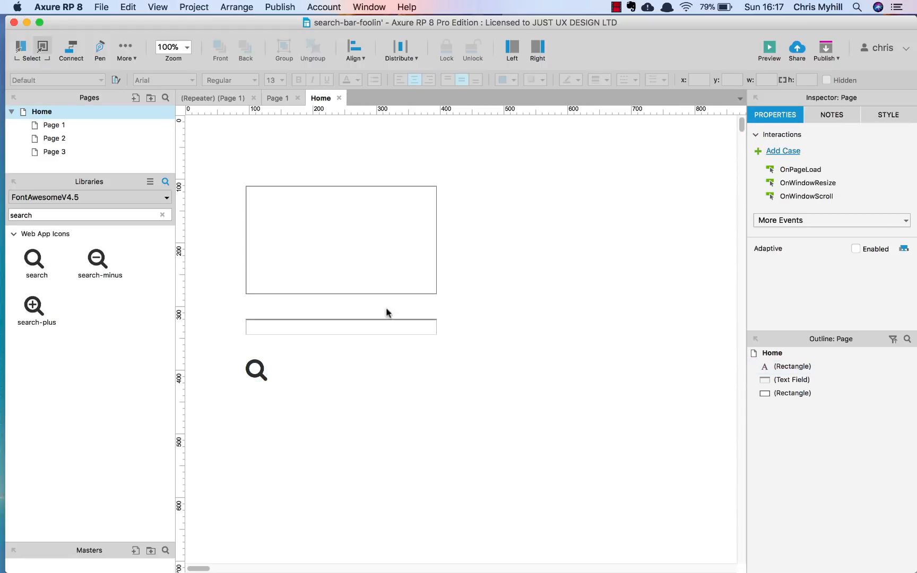
Name the large rectangle Search-BG.
{"action": "left_click", "coordinate": [365, 228]}
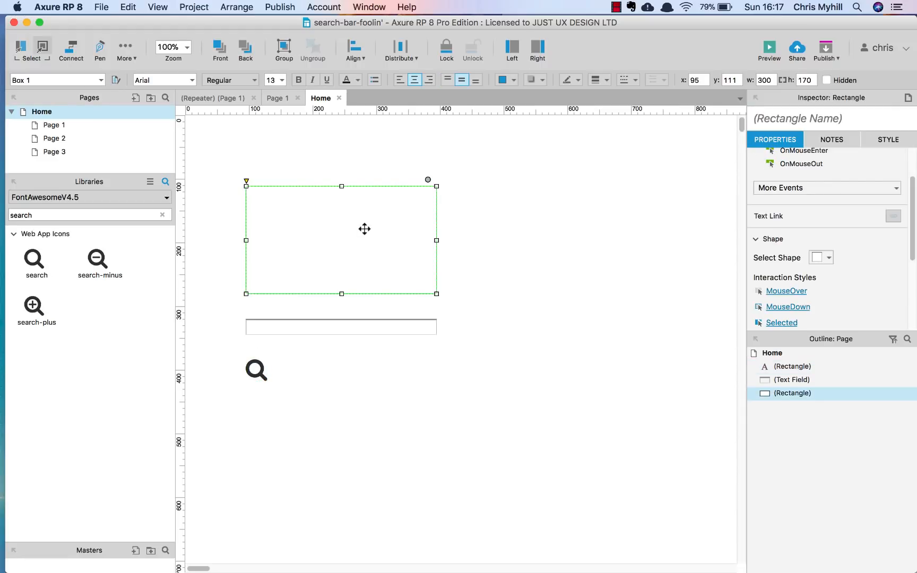
{"action": "left_click", "coordinate": [782, 127]}
{"action": "left_click", "coordinate": [783, 120]}
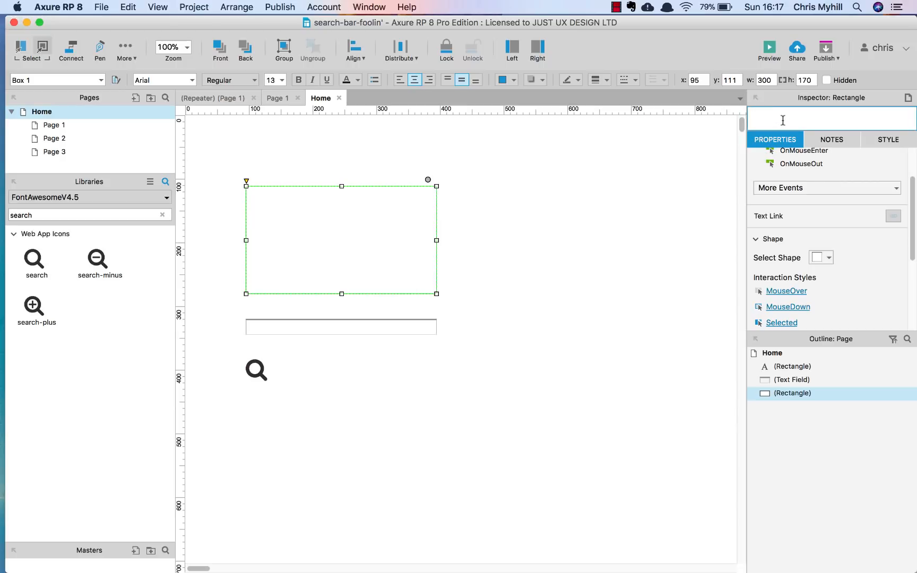
{"action": "type", "text": "Search-BG"}
Name the text field Search-FIELD.
{"action": "left_click", "coordinate": [378, 329]}
{"action": "left_click", "coordinate": [792, 115]}
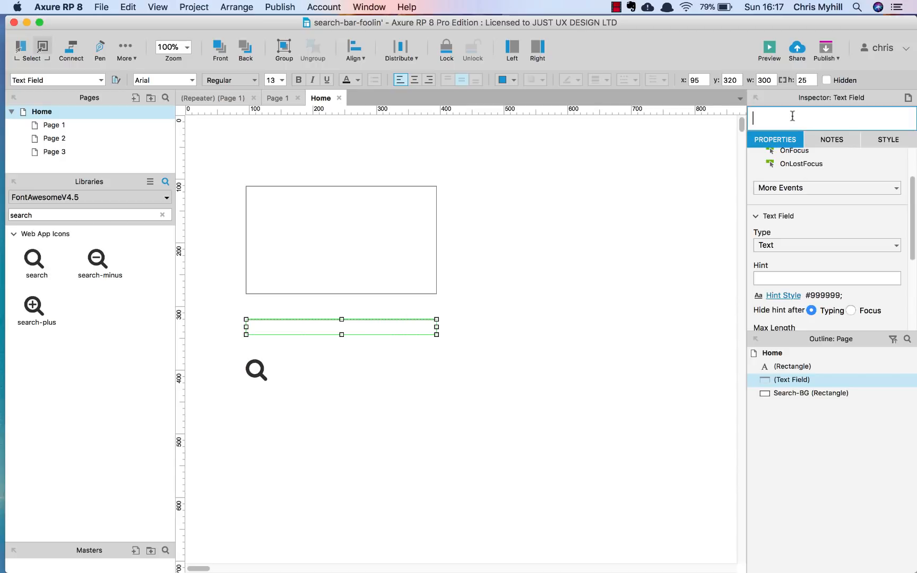
{"action": "type", "text": "Search-Field"}
{"action": "key", "text": "BackSpace"}
{"action": "key", "text": "BackSpace"}
{"action": "key", "text": "BackSpace"}
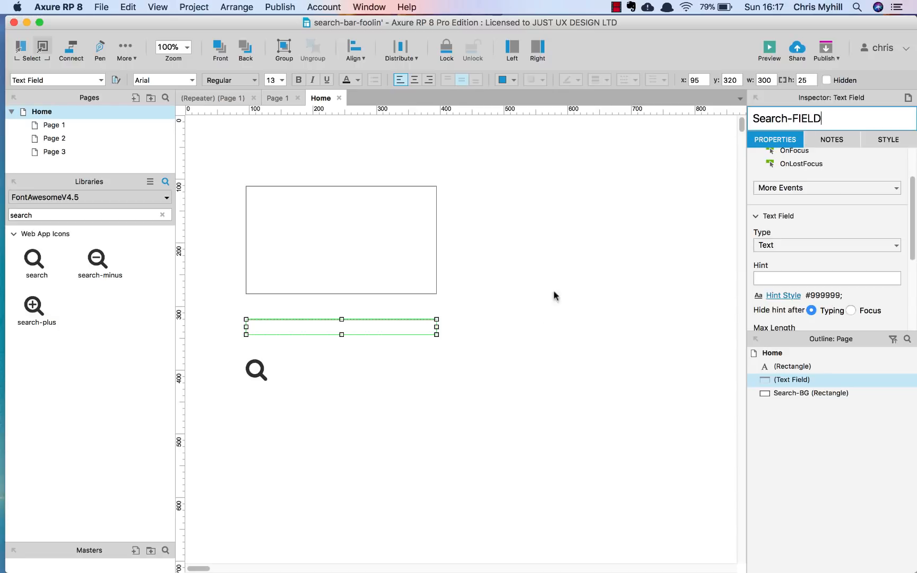
{"action": "left_click", "coordinate": [504, 352]}
Name the magnifying glass icon Search-ICON.
{"action": "left_click", "coordinate": [256, 368]}
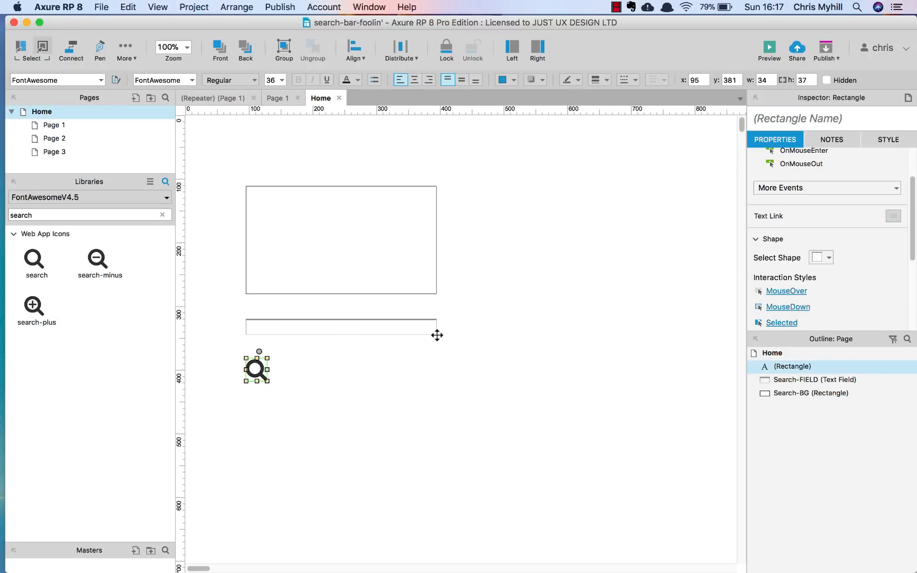
{"action": "left_click", "coordinate": [806, 116]}
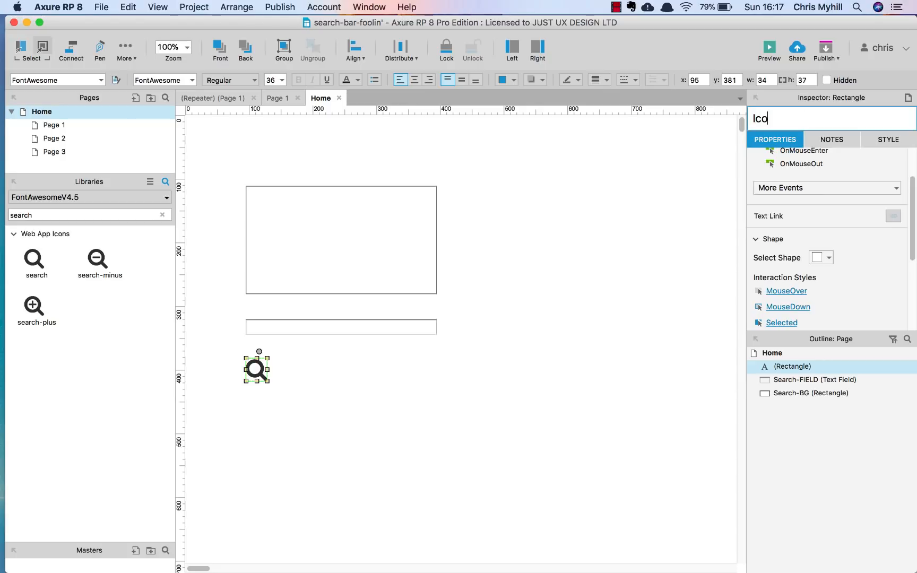
{"action": "type", "text": "Search-ICON"}
{"action": "left_click", "coordinate": [526, 342]}
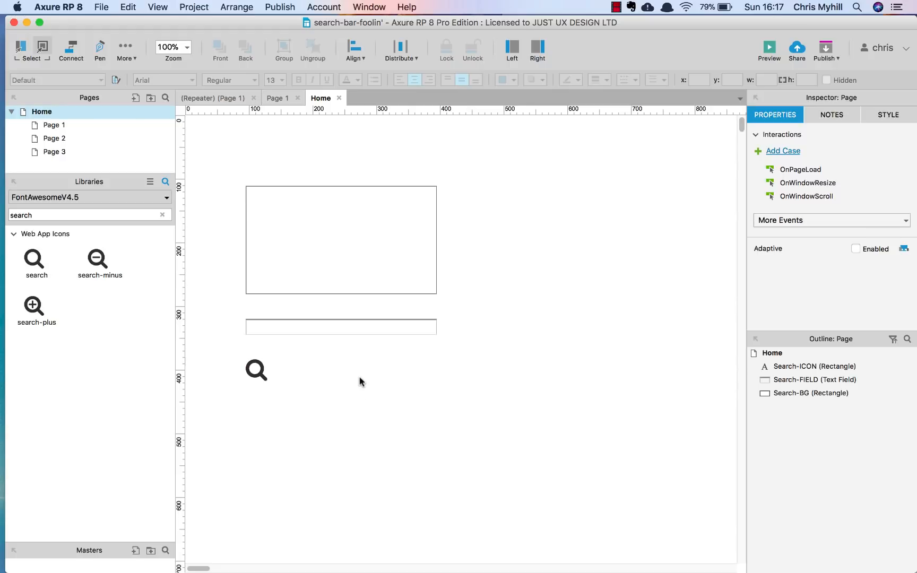
Resize the Search-BG rectangle to a wide, flat bar of about 377 by 52.
{"action": "left_click", "coordinate": [347, 269]}
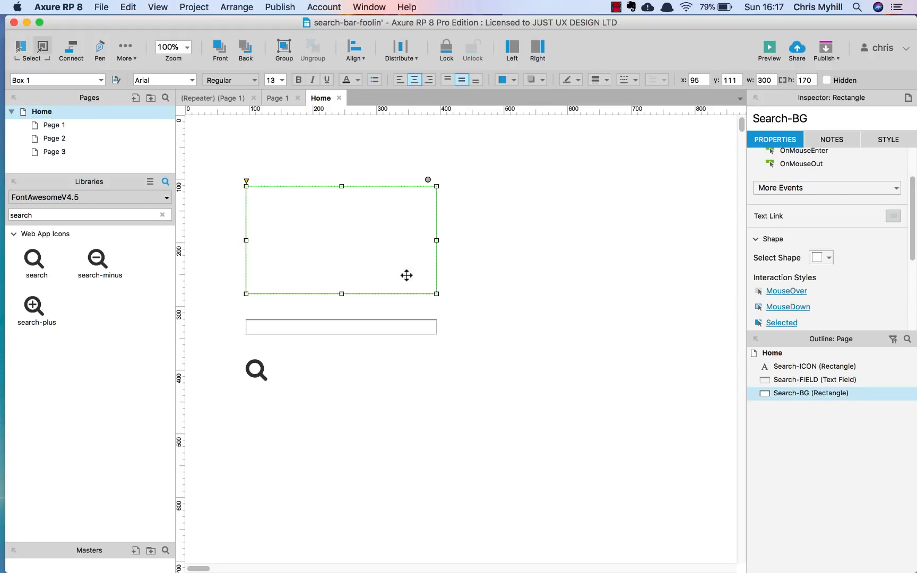
{"action": "left_click_drag", "start_coordinate": [435, 291], "coordinate": [485, 218]}
{"action": "left_click", "coordinate": [604, 251]}
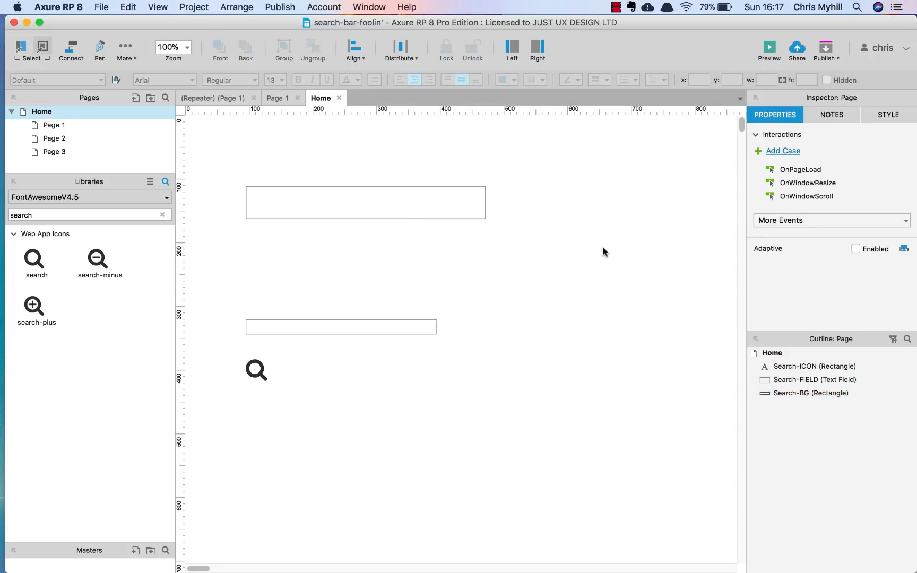
Set the corner radius of the Search-BG rectangle to 5.
{"action": "left_click", "coordinate": [464, 200]}
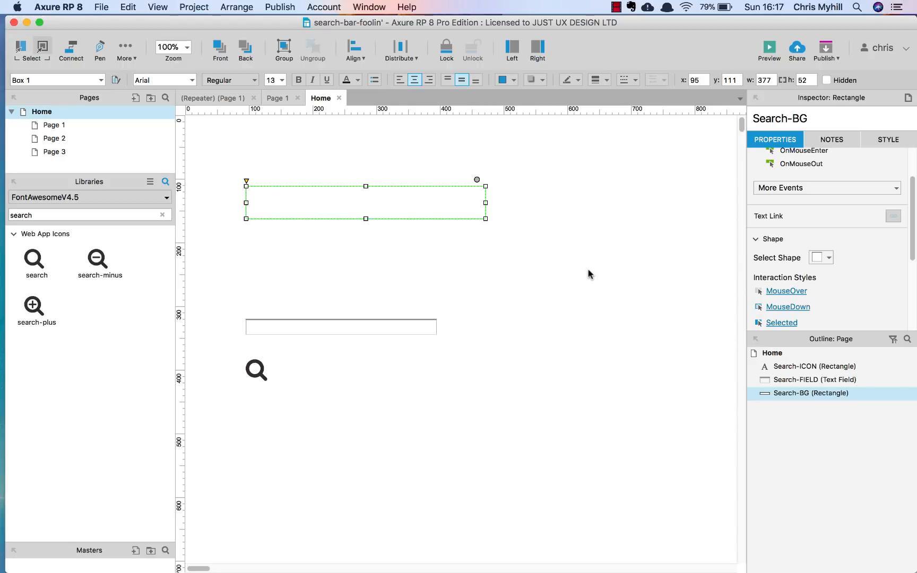
{"action": "scroll", "coordinate": [868, 217], "scroll_direction": "up", "scroll_amount": 3}
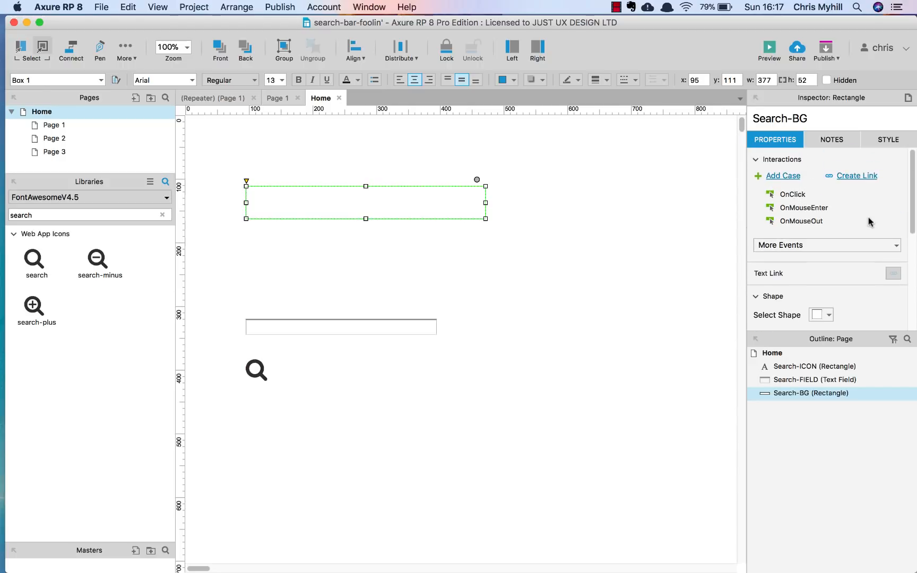
{"action": "left_click", "coordinate": [893, 140]}
{"action": "scroll", "coordinate": [784, 282], "scroll_direction": "down", "scroll_amount": 2}
{"action": "scroll", "coordinate": [783, 282], "scroll_direction": "down", "scroll_amount": 3}
{"action": "left_click", "coordinate": [862, 254]}
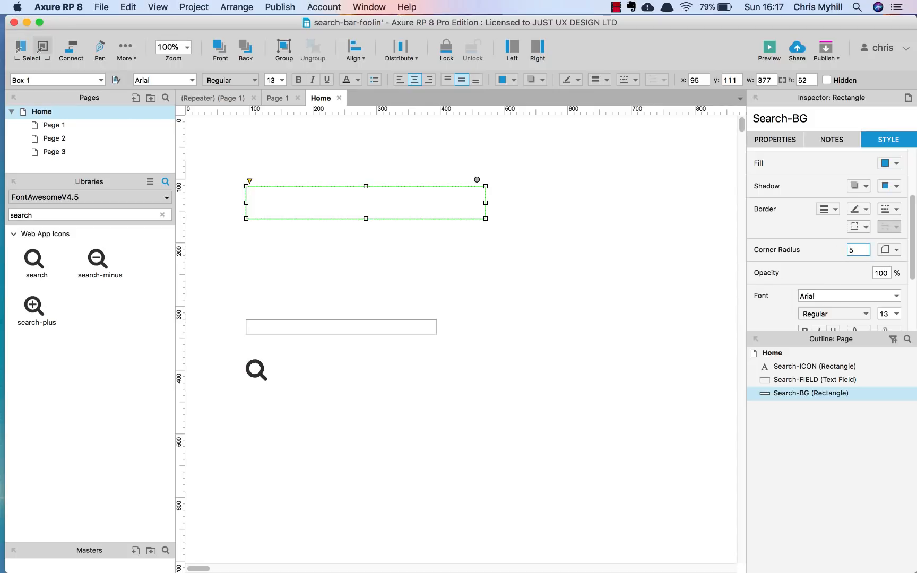
{"action": "left_click", "coordinate": [628, 260]}
Change the border colour of the Search-BG rectangle to a light grey.
{"action": "left_click", "coordinate": [364, 201]}
{"action": "left_click", "coordinate": [578, 79]}
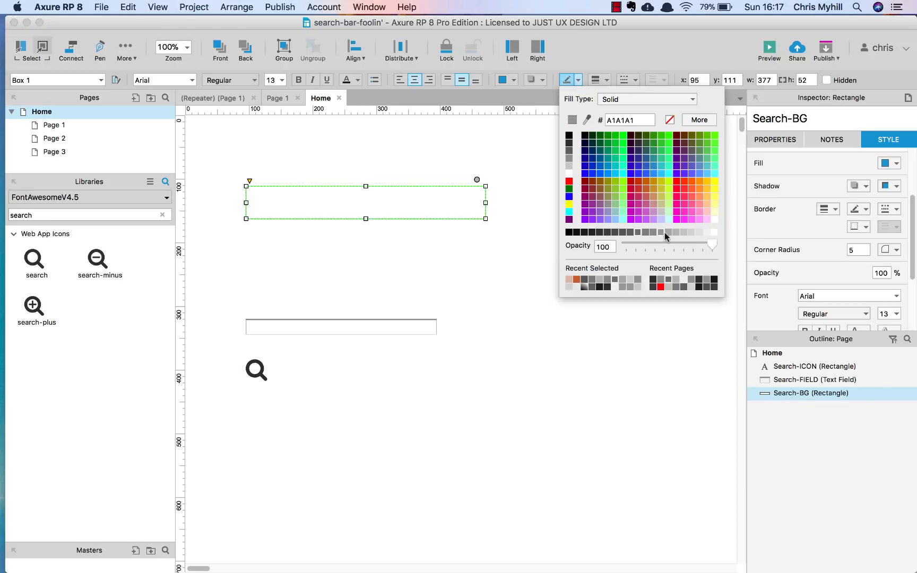
{"action": "left_click", "coordinate": [678, 234]}
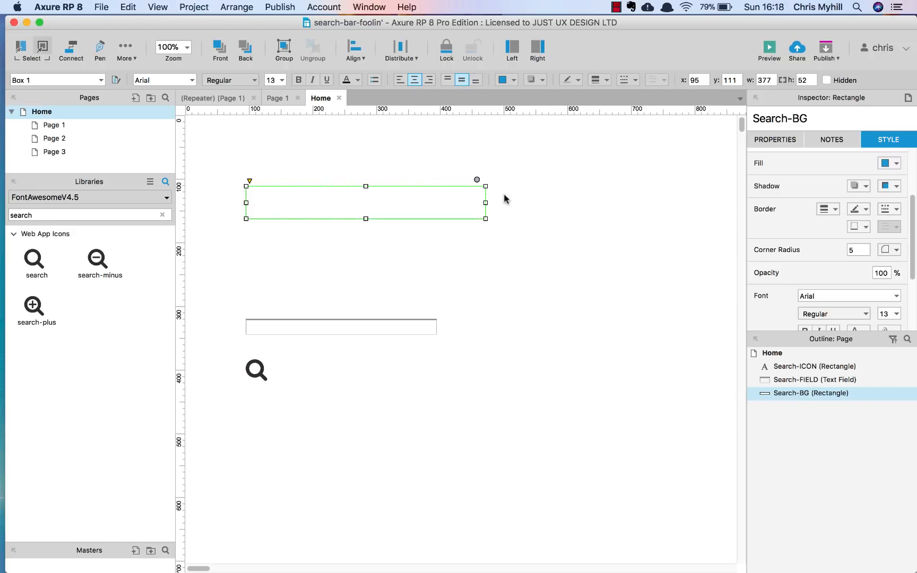
{"action": "left_click", "coordinate": [579, 80]}
{"action": "left_click", "coordinate": [685, 233]}
{"action": "left_click", "coordinate": [546, 232]}
{"action": "left_click", "coordinate": [486, 209]}
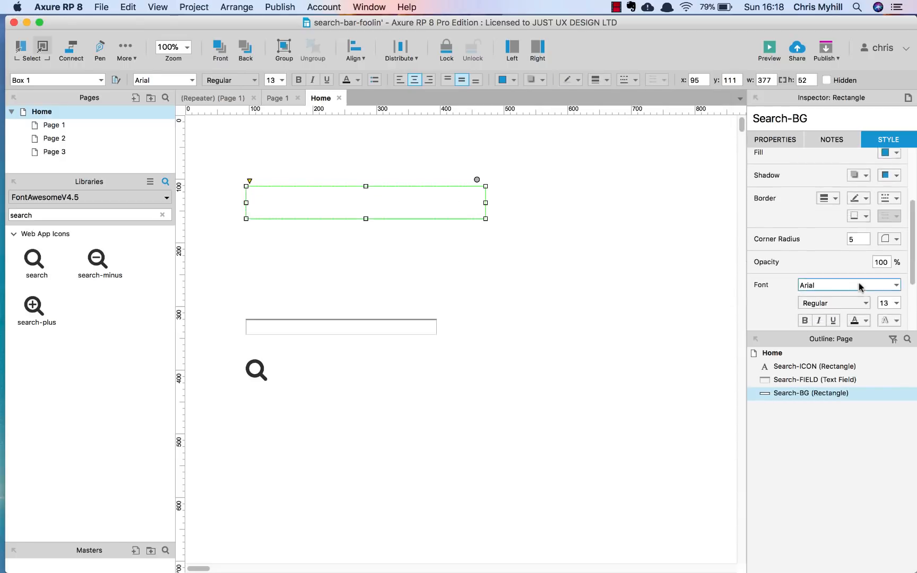
Add an outer shadow to the Search-BG rectangle with horizontal and vertical offsets of 3.
{"action": "scroll", "coordinate": [860, 287], "scroll_direction": "down", "scroll_amount": 4}
{"action": "scroll", "coordinate": [859, 287], "scroll_direction": "up", "scroll_amount": 5}
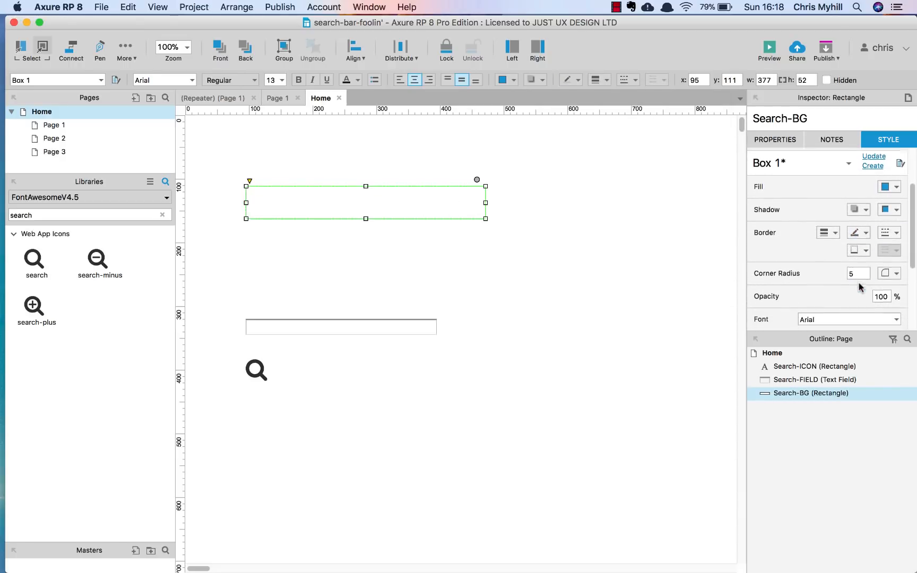
{"action": "left_click", "coordinate": [866, 209]}
{"action": "left_click", "coordinate": [793, 229]}
{"action": "left_click", "coordinate": [859, 246]}
{"action": "type", "text": "3"}
{"action": "key", "text": "Tab"}
{"action": "type", "text": "3"}
{"action": "left_click", "coordinate": [822, 261]}
{"action": "left_click", "coordinate": [682, 286]}
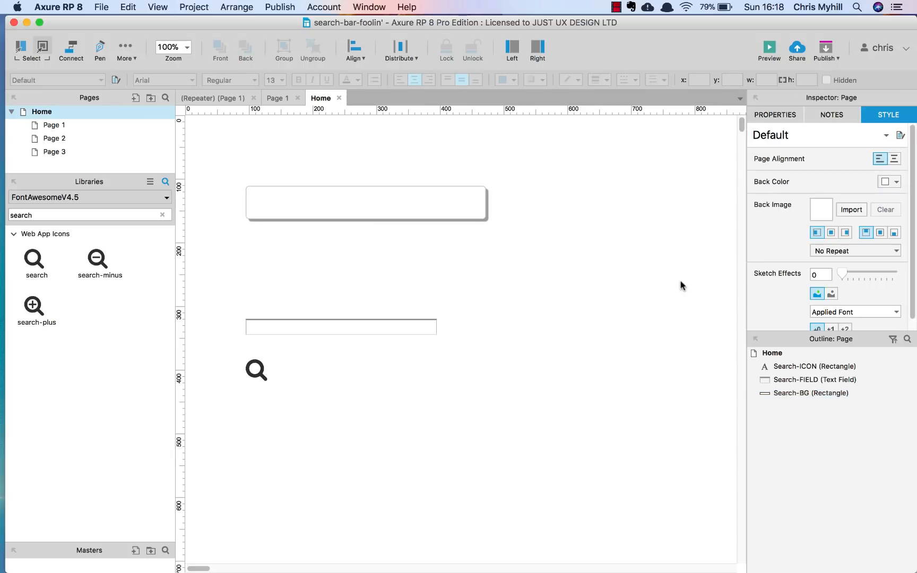
Soften the outer shadow of the Search-BG rectangle with an offset of 2 and a blur of 3.
{"action": "left_click", "coordinate": [403, 204]}
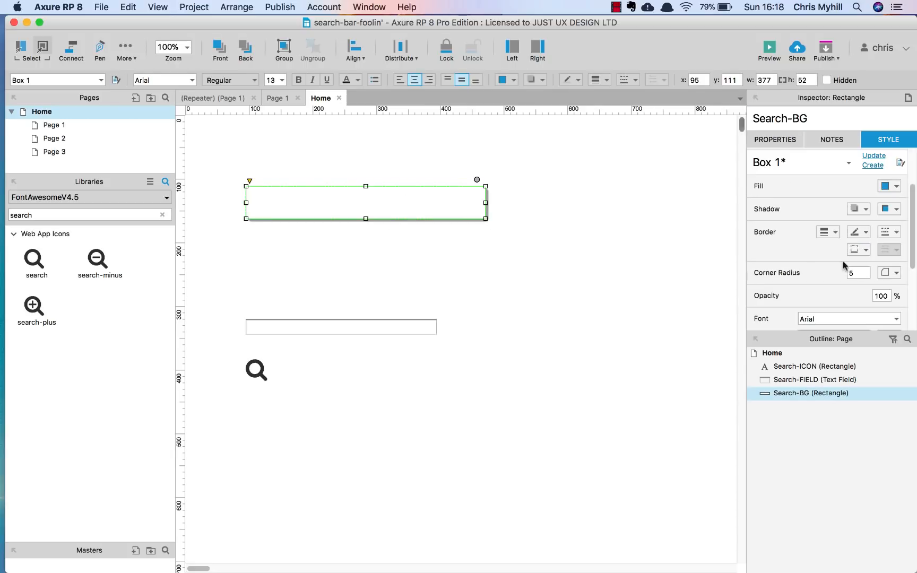
{"action": "scroll", "coordinate": [865, 304], "scroll_direction": "down", "scroll_amount": 2}
{"action": "scroll", "coordinate": [876, 201], "scroll_direction": "down", "scroll_amount": 1}
{"action": "left_click", "coordinate": [854, 179]}
{"action": "left_click", "coordinate": [855, 215]}
{"action": "left_click_drag", "start_coordinate": [896, 215], "coordinate": [880, 221]}
{"action": "type", "text": "2"}
{"action": "double_click", "coordinate": [839, 228]}
{"action": "type", "text": "3"}
{"action": "left_click", "coordinate": [577, 287]}
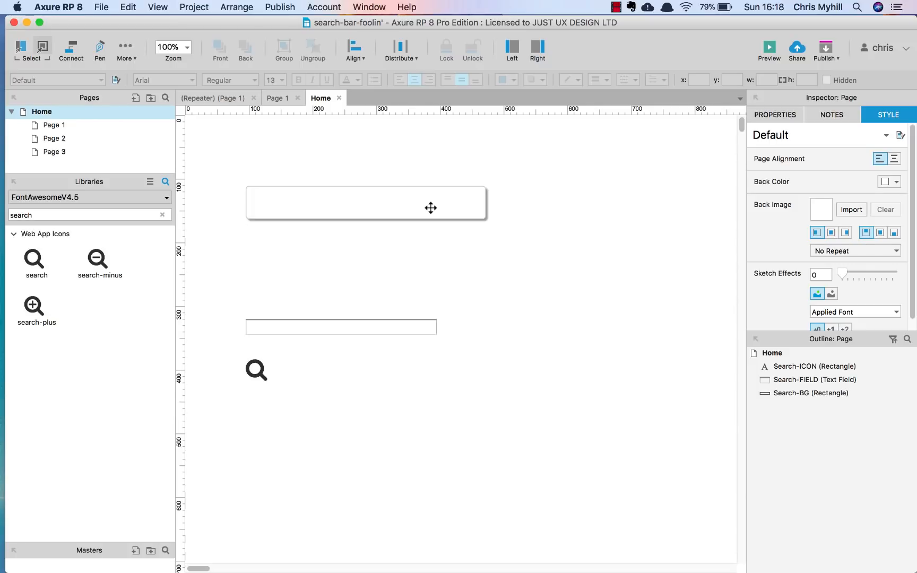
Move Search-FIELD inside the Search-BG bar to about x 134, y 118 and enlarge it to about 331 by 37.
{"action": "left_click", "coordinate": [367, 321]}
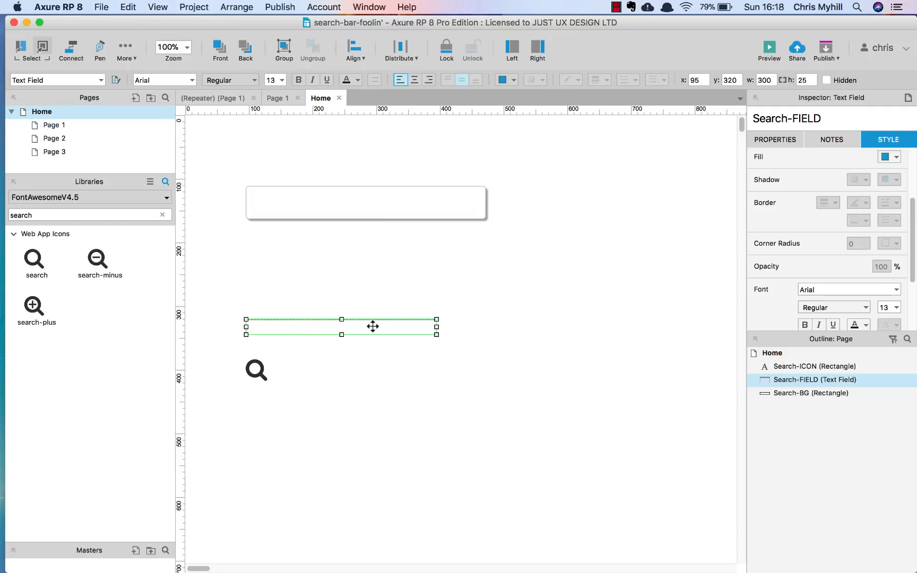
{"action": "left_click_drag", "start_coordinate": [373, 326], "coordinate": [401, 252]}
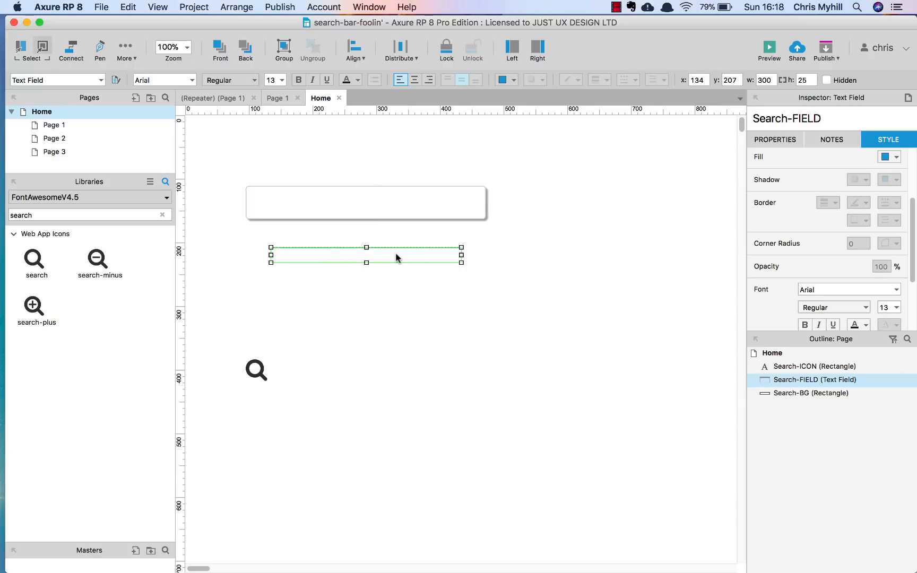
{"action": "left_click_drag", "start_coordinate": [460, 263], "coordinate": [458, 263]}
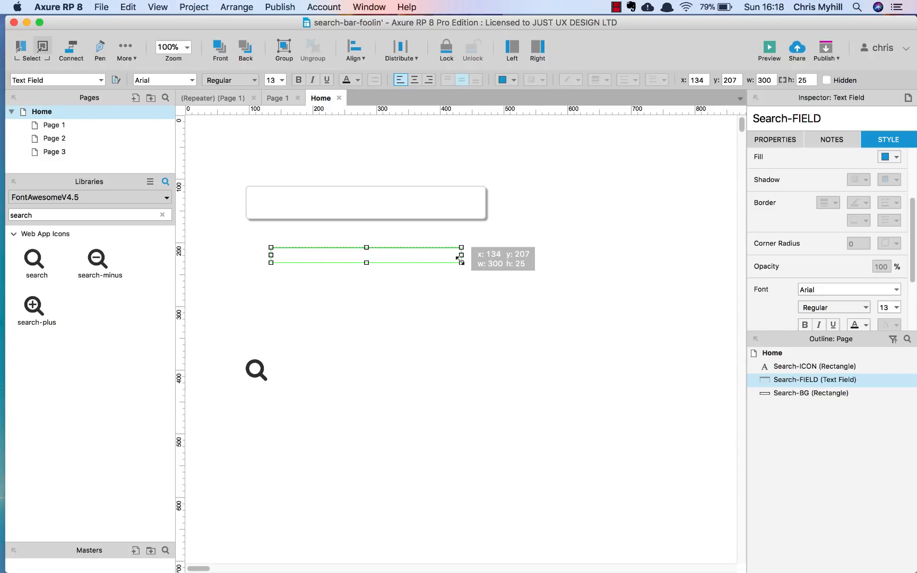
{"action": "left_click", "coordinate": [460, 204]}
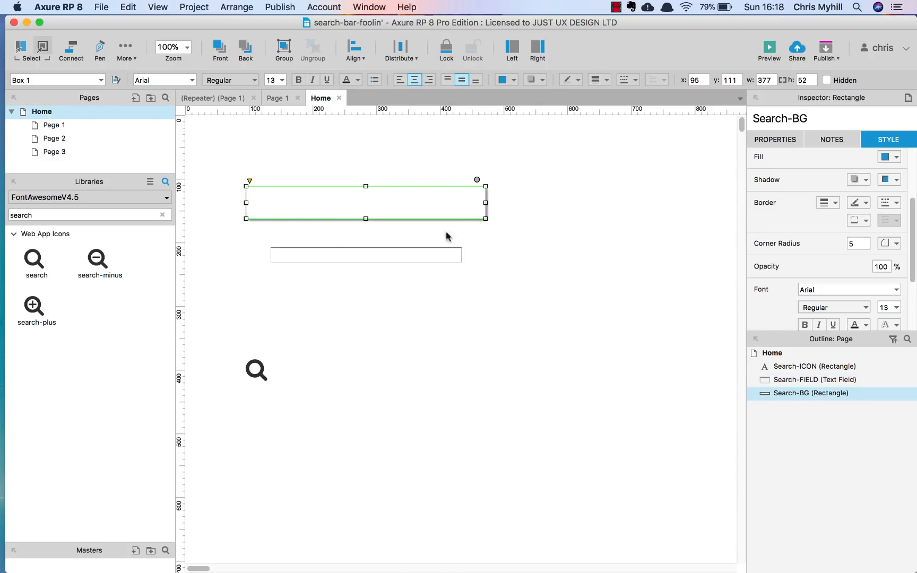
{"action": "left_click", "coordinate": [436, 252]}
{"action": "left_click", "coordinate": [451, 194]}
{"action": "left_click", "coordinate": [423, 253]}
{"action": "left_click_drag", "start_coordinate": [422, 252], "coordinate": [480, 213]}
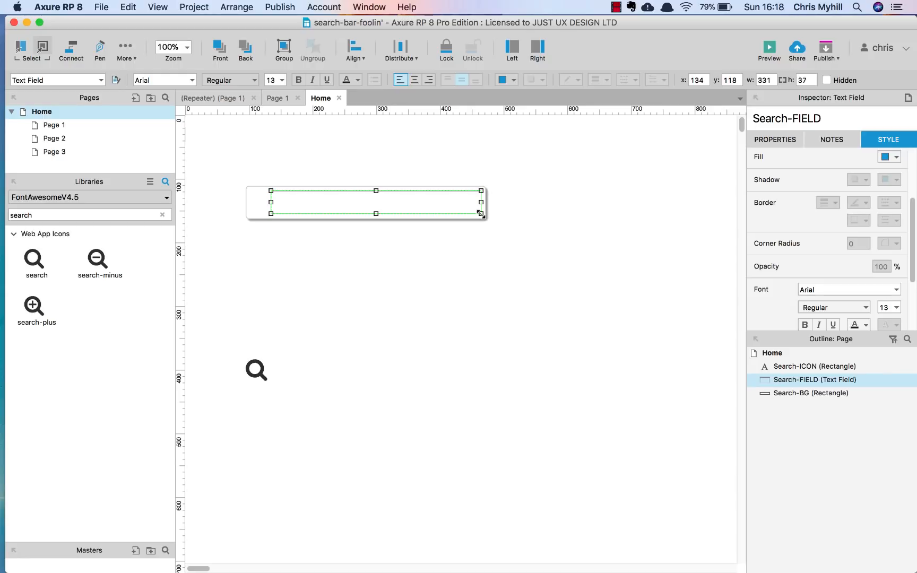
Hide the border of Search-FIELD and pull in its left edge to about x 151, making it about 314 wide.
{"action": "right_click", "coordinate": [430, 206]}
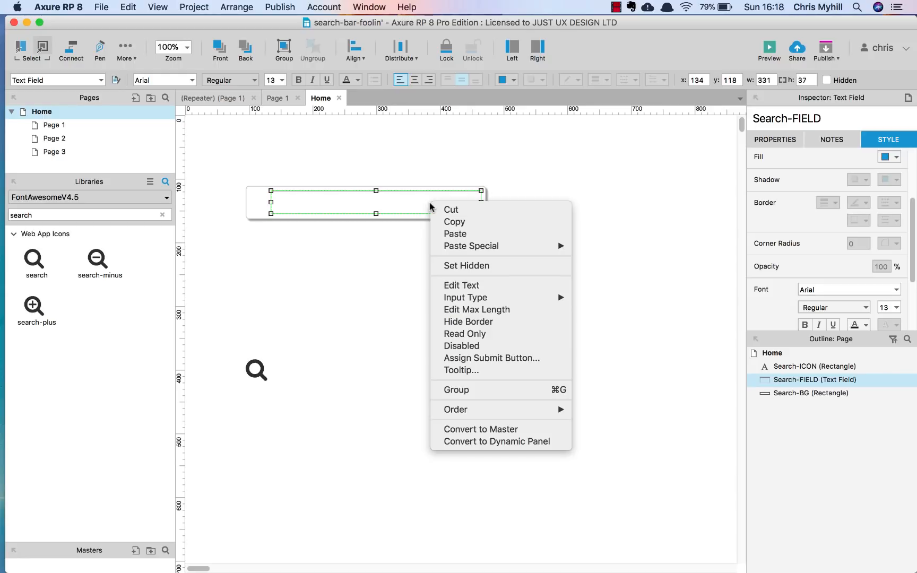
{"action": "left_click", "coordinate": [481, 323]}
{"action": "left_click_drag", "start_coordinate": [271, 202], "coordinate": [282, 199]}
{"action": "left_click", "coordinate": [330, 275]}
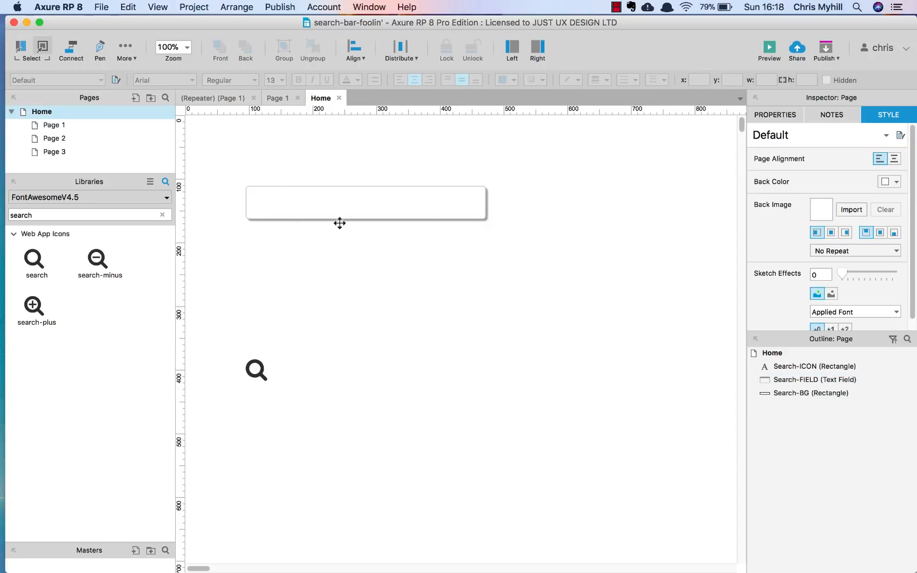
{"action": "left_click", "coordinate": [396, 209]}
{"action": "left_click", "coordinate": [316, 187]}
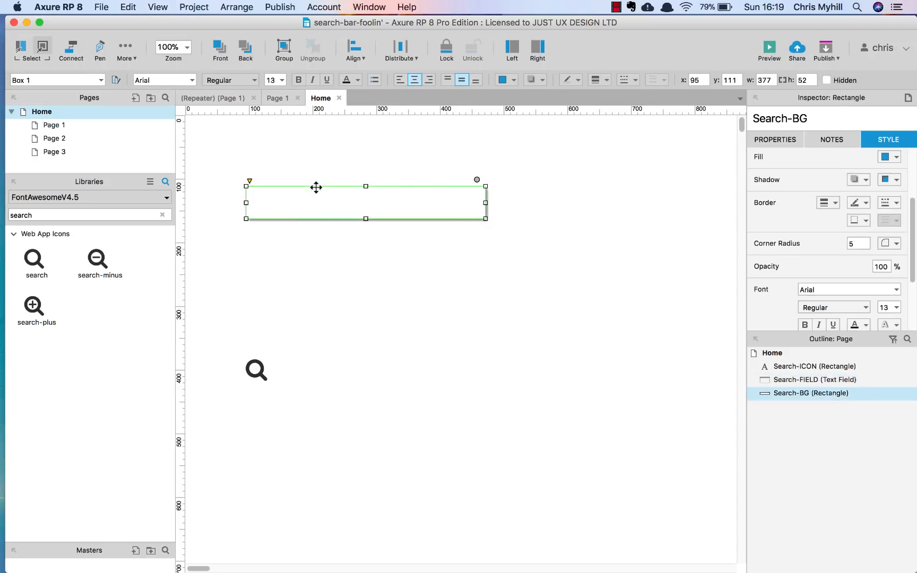
{"action": "left_click", "coordinate": [325, 209]}
{"action": "left_click", "coordinate": [320, 191]}
{"action": "left_click", "coordinate": [323, 204]}
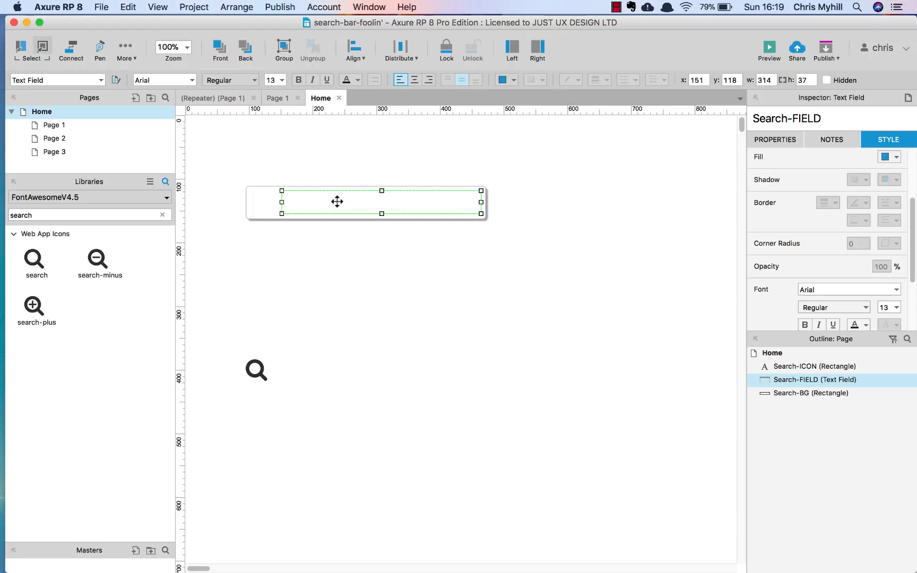
{"action": "left_click", "coordinate": [259, 216]}
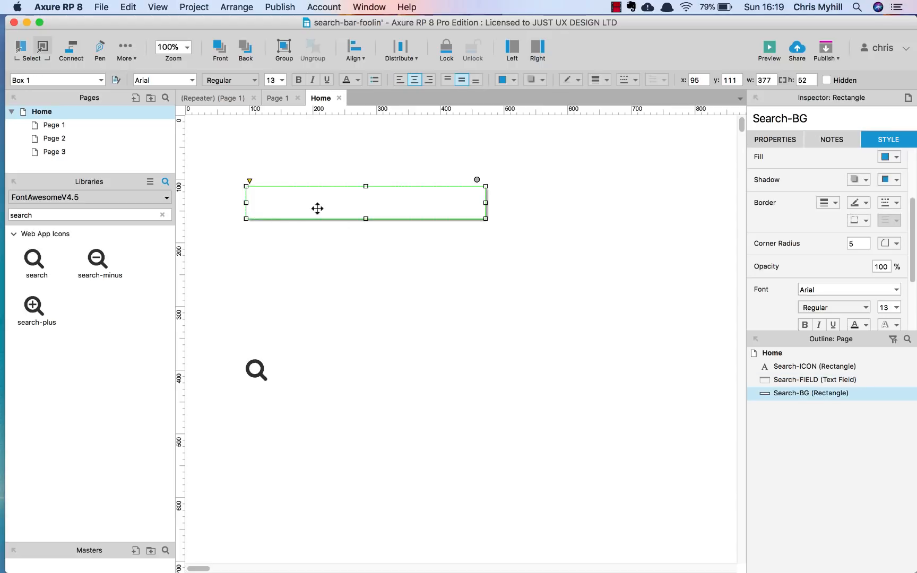
{"action": "left_click", "coordinate": [461, 180]}
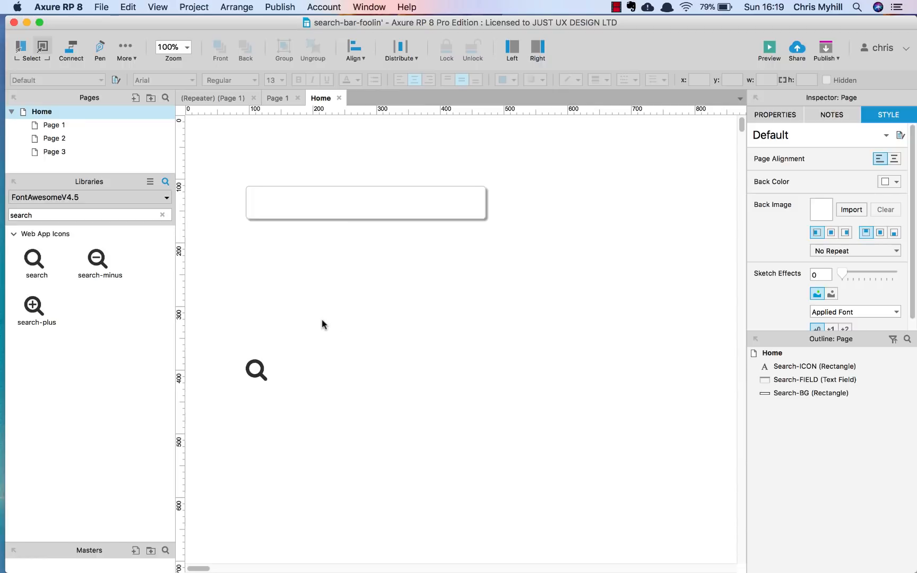
Move Search-ICON into the left end of the search bar and set its font size to 20.
{"action": "left_click_drag", "start_coordinate": [257, 370], "coordinate": [272, 211]}
{"action": "key", "text": "super+z"}
{"action": "left_click", "coordinate": [274, 83]}
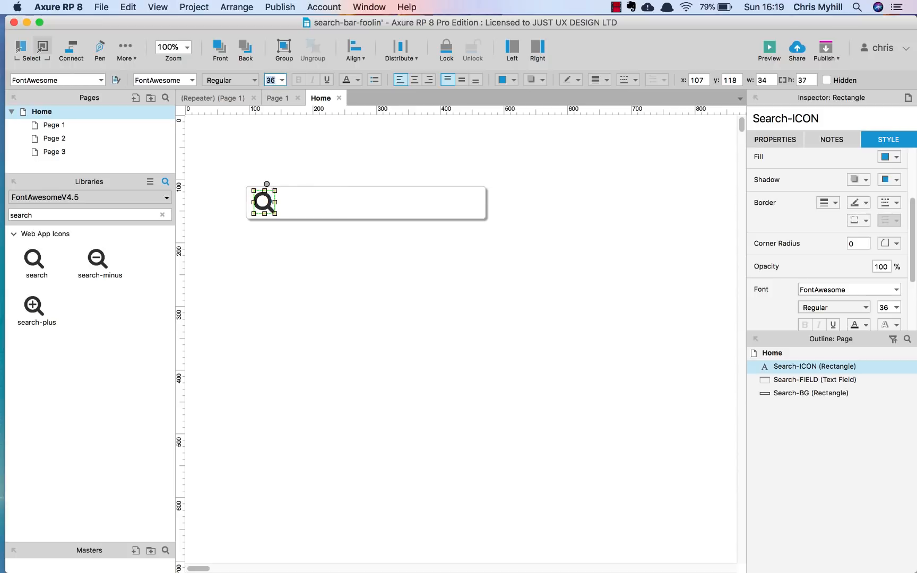
{"action": "type", "text": "20"}
{"action": "key", "text": "Return"}
Nudge Search-ICON to x 111, y 125 within the search bar.
{"action": "key", "text": "Right"}
{"action": "key", "text": "Right"}
{"action": "key", "text": "Down"}
{"action": "key", "text": "Down"}
{"action": "key", "text": "Down"}
{"action": "key", "text": "Down"}
{"action": "key", "text": "Down"}
{"action": "key", "text": "Down"}
{"action": "key", "text": "Up"}
{"action": "key", "text": "Up"}
{"action": "key", "text": "Up"}
{"action": "key", "text": "Right"}
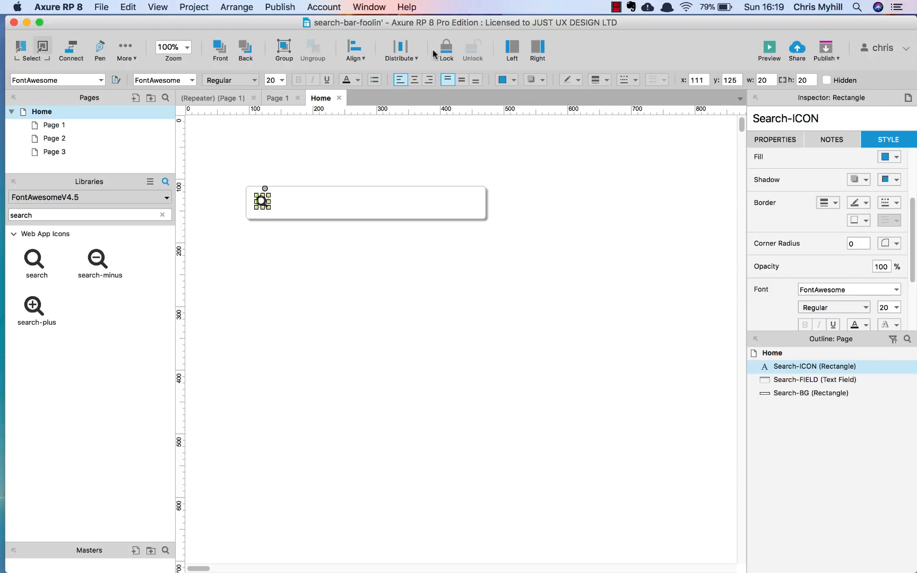
Change the colour of Search-ICON to a softer grey.
{"action": "left_click", "coordinate": [351, 80]}
{"action": "left_click", "coordinate": [440, 260]}
{"action": "left_click", "coordinate": [425, 246]}
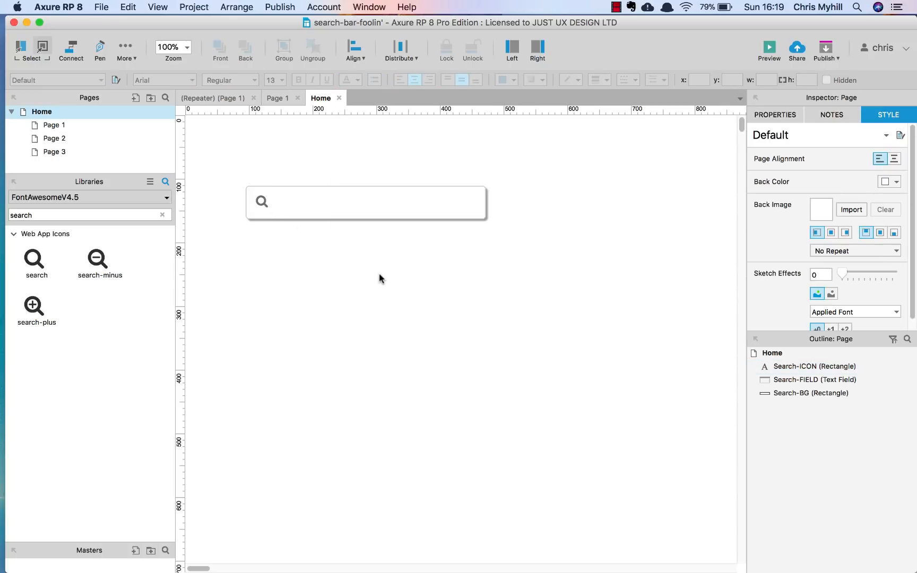
Set the font of Search-FIELD to Helvetica at size 16.
{"action": "left_click", "coordinate": [393, 211]}
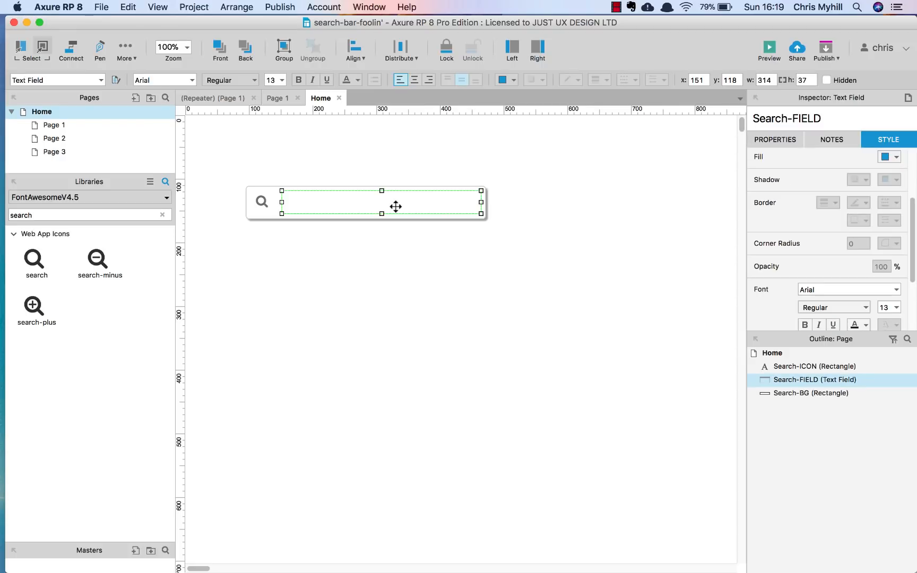
{"action": "double_click", "coordinate": [172, 79]}
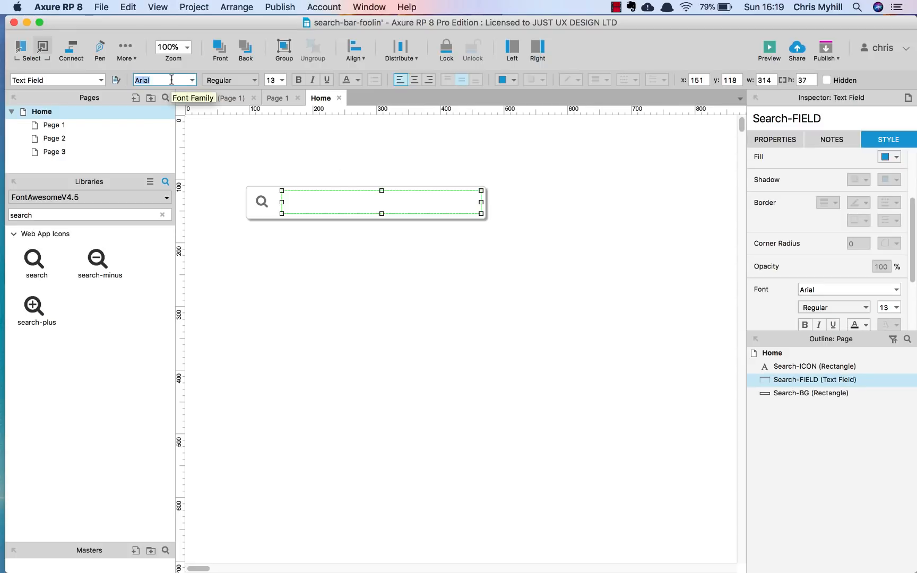
{"action": "type", "text": "Helvetica"}
{"action": "key", "text": "Return"}
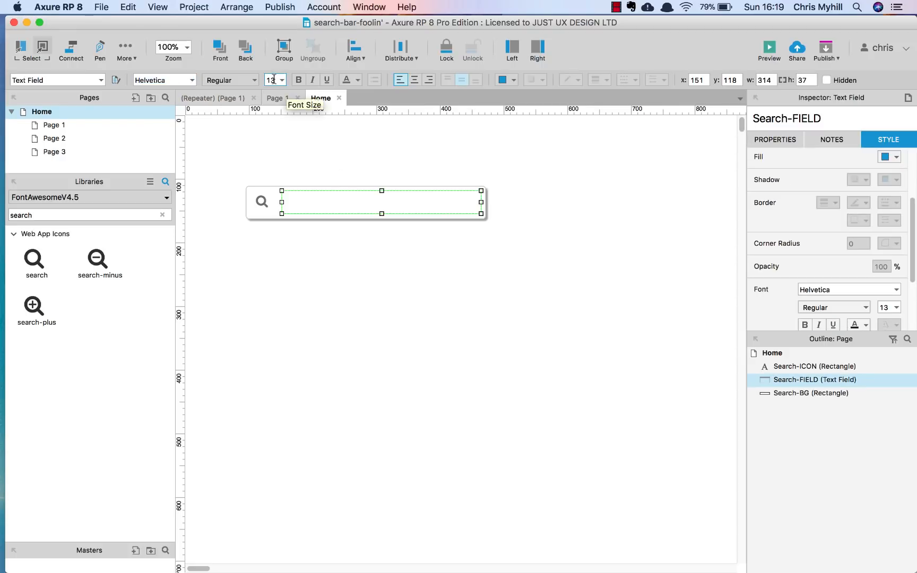
{"action": "type", "text": "16"}
{"action": "key", "text": "Return"}
{"action": "left_click", "coordinate": [338, 248]}
Extend the left edge of Search-FIELD slightly closer to the search icon.
{"action": "left_click", "coordinate": [320, 206]}
{"action": "left_click_drag", "start_coordinate": [282, 203], "coordinate": [276, 202]}
{"action": "left_click", "coordinate": [322, 278]}
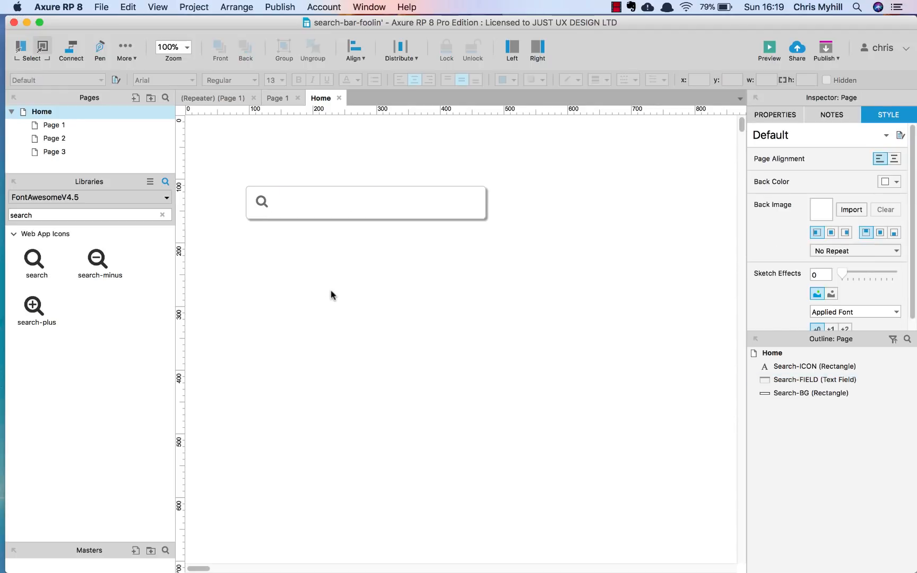
Group Search-ICON, Search-FIELD and Search-BG together.
{"action": "left_click_drag", "start_coordinate": [599, 312], "coordinate": [210, 151]}
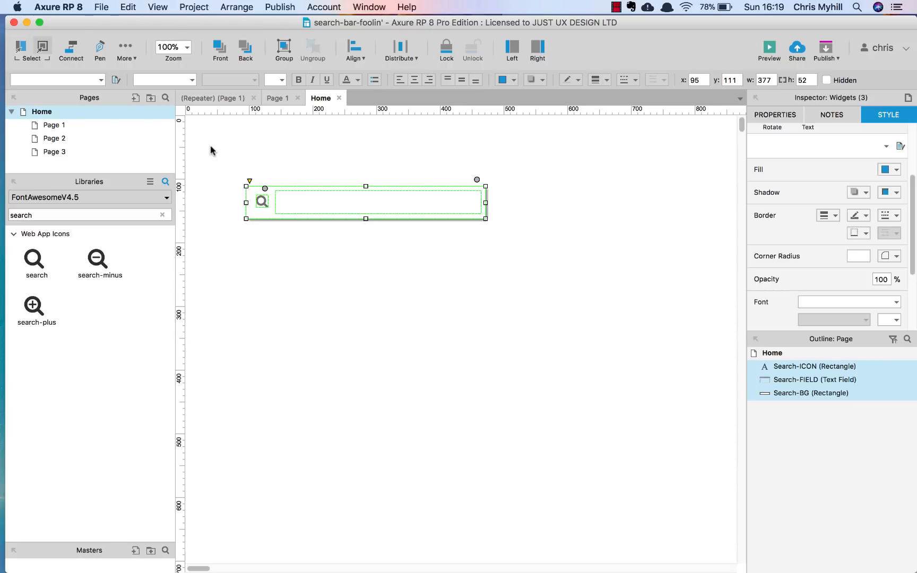
{"action": "right_click", "coordinate": [301, 201]}
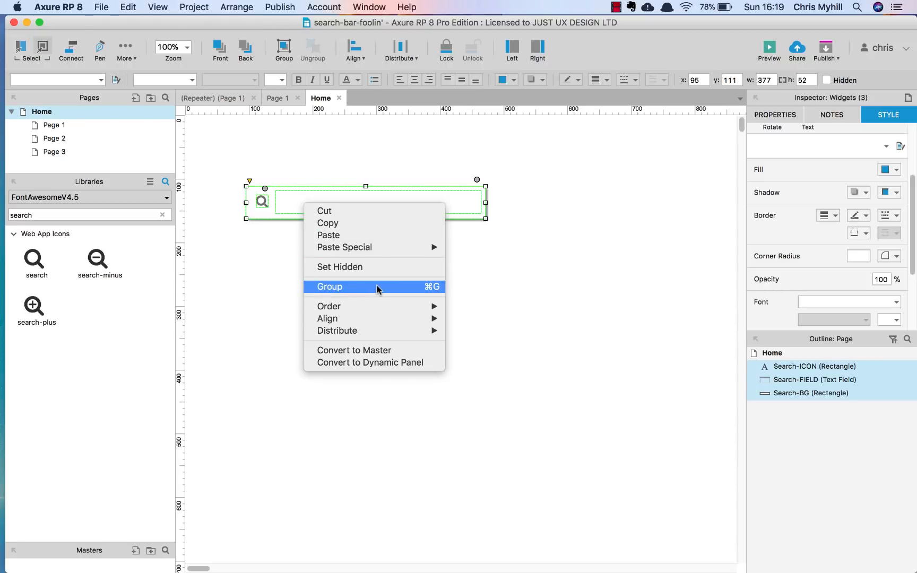
{"action": "left_click", "coordinate": [537, 237]}
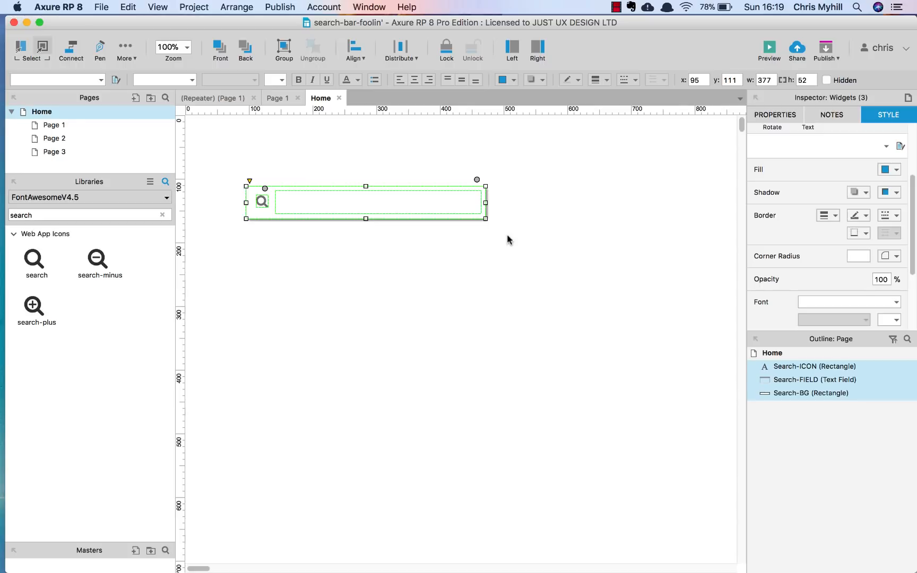
{"action": "key", "text": "super+g"}
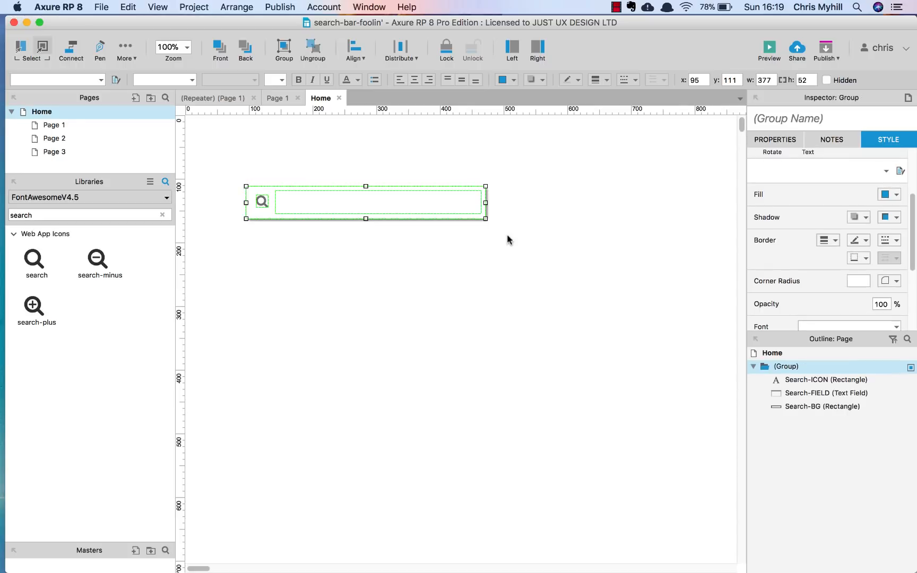
Name the new group of search widgets SearchField.
{"action": "left_click", "coordinate": [788, 367]}
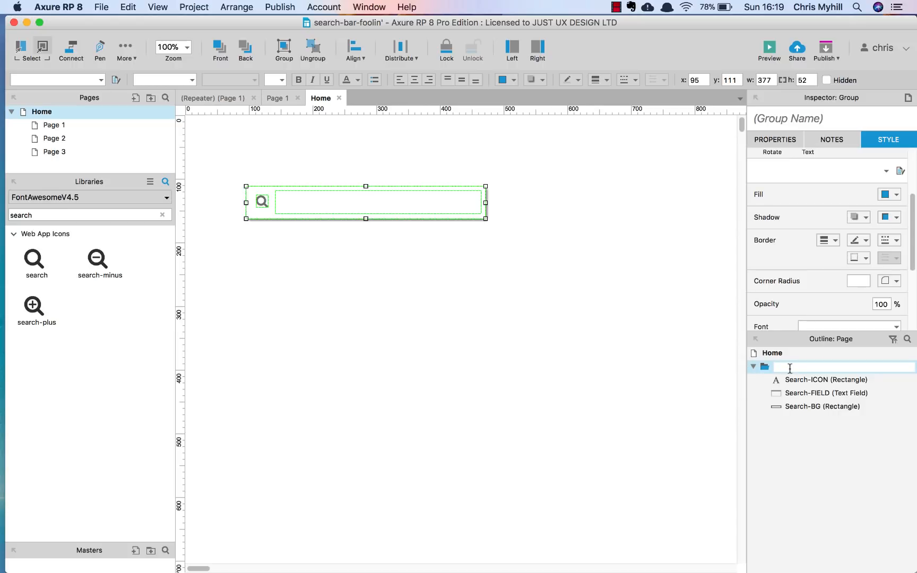
{"action": "left_click", "coordinate": [544, 304]}
{"action": "left_click", "coordinate": [404, 213]}
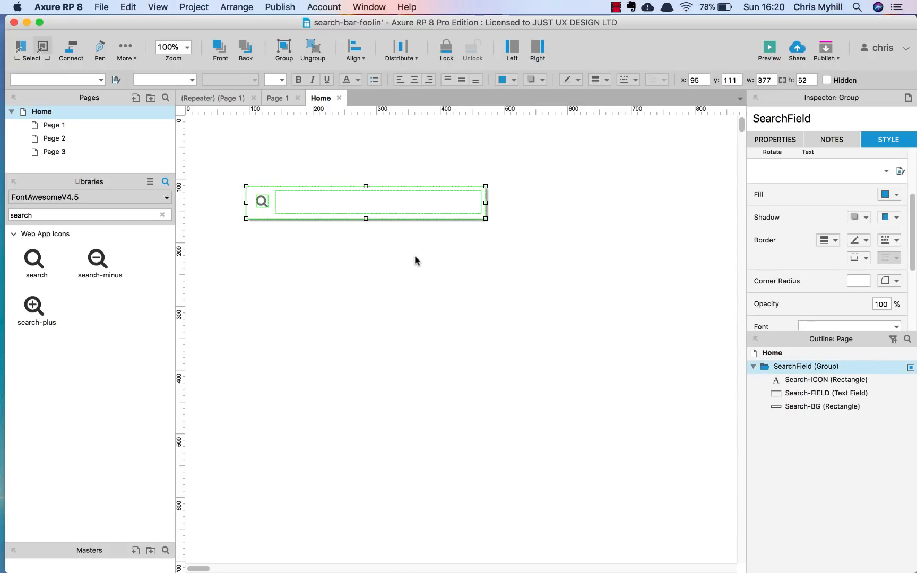
{"action": "left_click", "coordinate": [405, 278]}
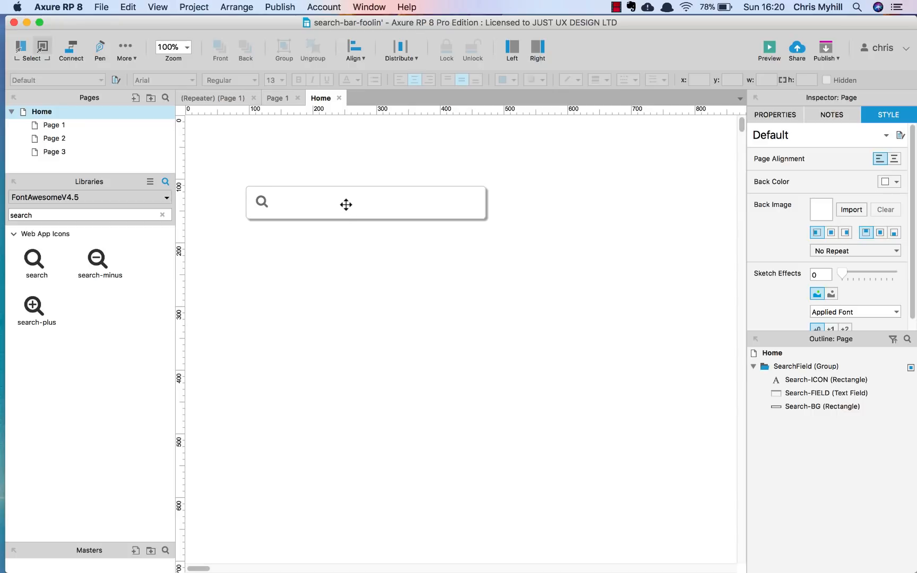
{"action": "left_click", "coordinate": [343, 189]}
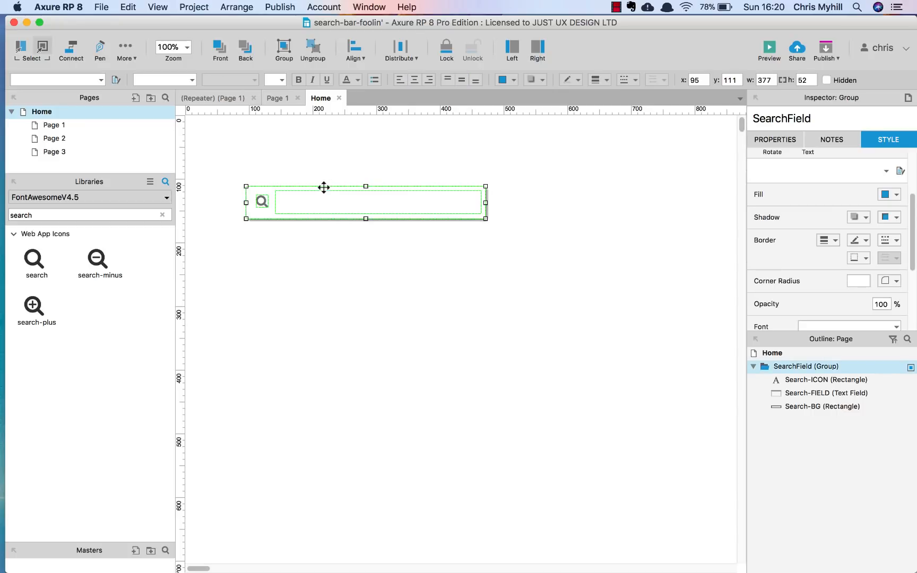
{"action": "left_click", "coordinate": [323, 187]}
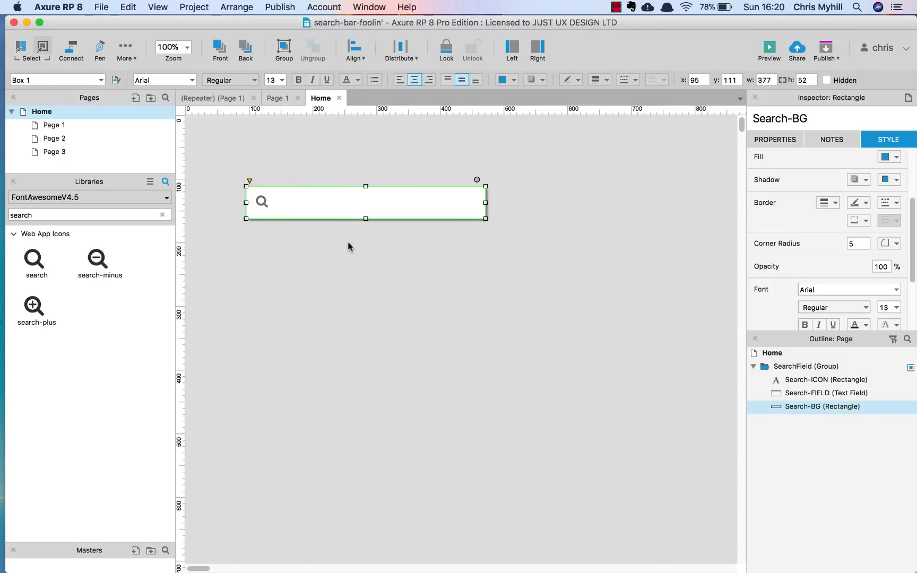
{"action": "left_click", "coordinate": [324, 261]}
Switch to Chrome, examine the Wayfair search bar's default and focused appearance, and return to Axure RP.
{"action": "mouse_move", "coordinate": [412, 24]}
{"action": "left_mouse_down"}
{"action": "mouse_move", "coordinate": [420, 203]}
{"action": "mouse_move", "coordinate": [401, 25]}
{"action": "left_mouse_up"}
{"action": "left_click", "coordinate": [469, 552]}
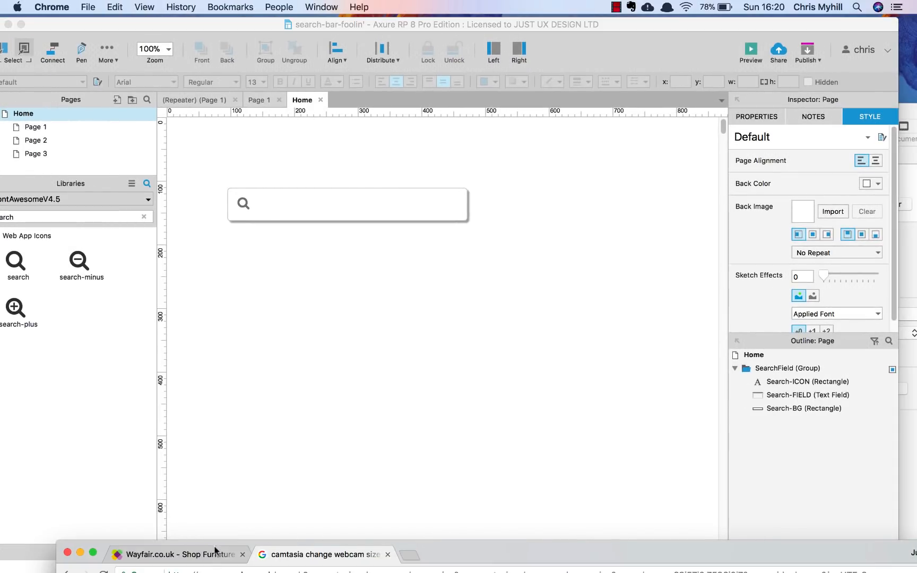
{"action": "left_click_drag", "start_coordinate": [533, 563], "coordinate": [512, 141]}
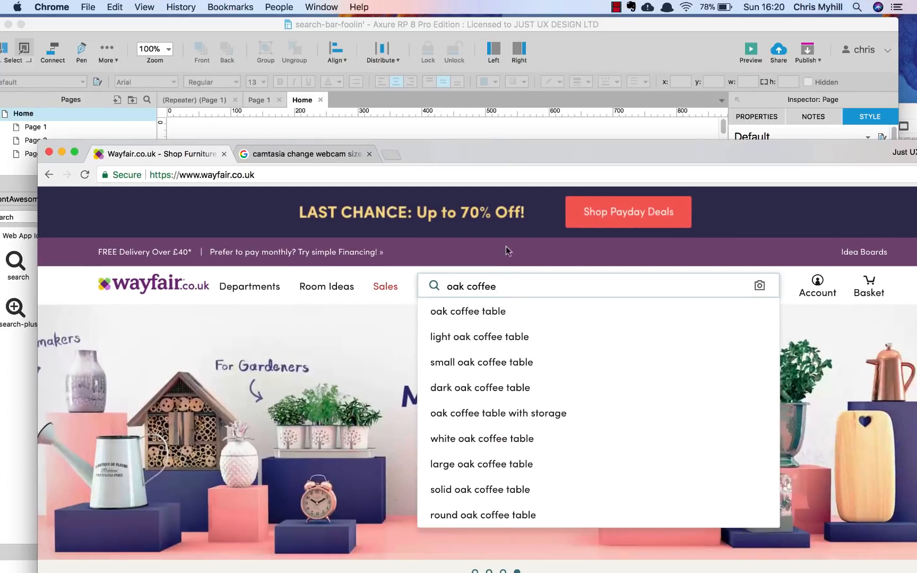
{"action": "key", "text": "super+a"}
{"action": "key", "text": "BackSpace"}
{"action": "left_click", "coordinate": [396, 298]}
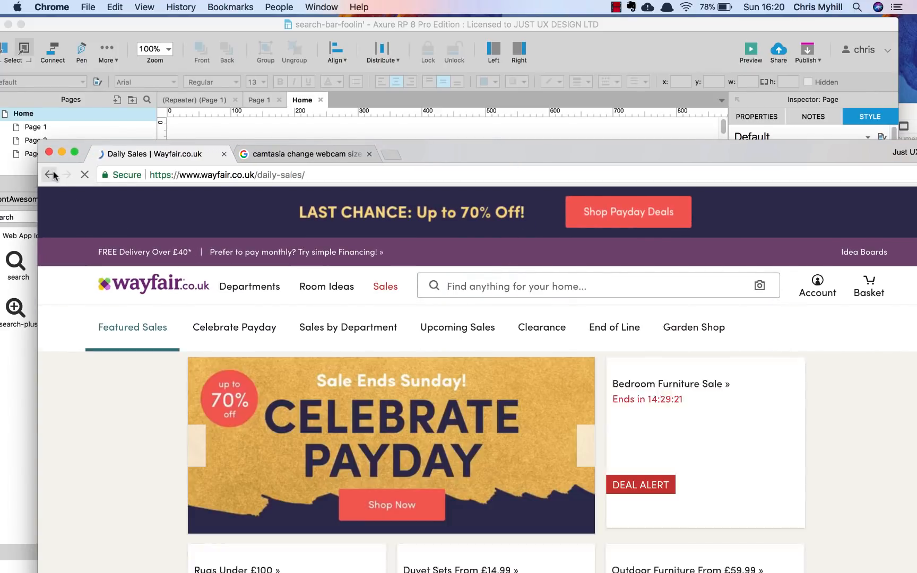
{"action": "left_click", "coordinate": [49, 174]}
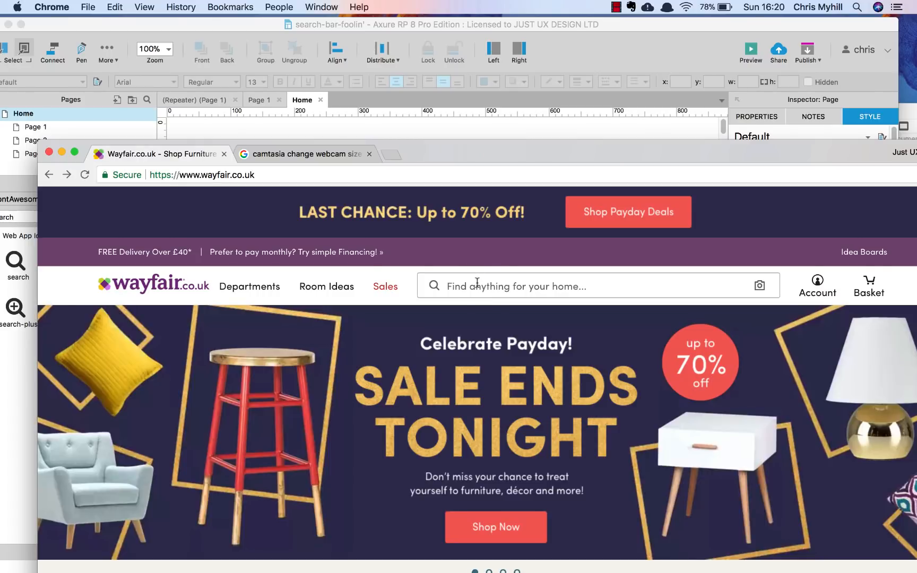
{"action": "left_click", "coordinate": [477, 282]}
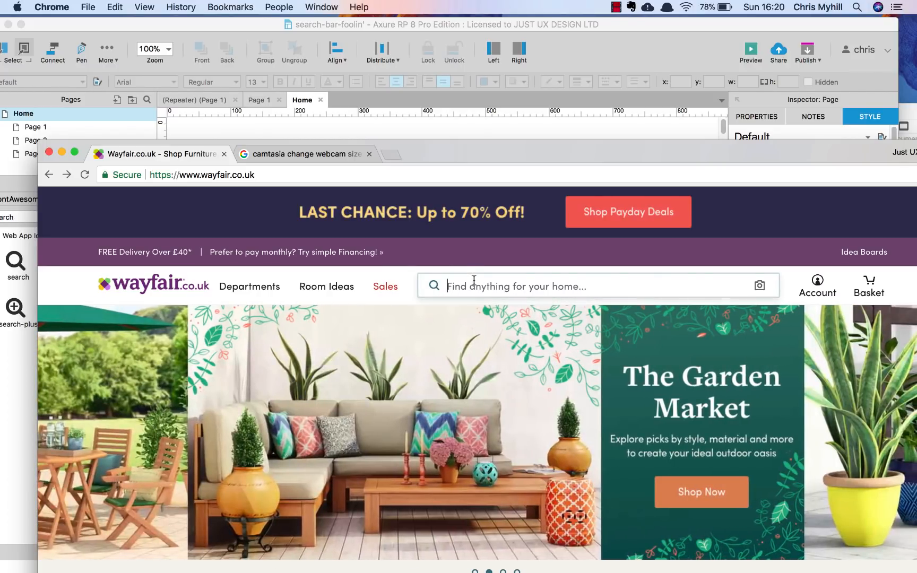
{"action": "left_click", "coordinate": [431, 136]}
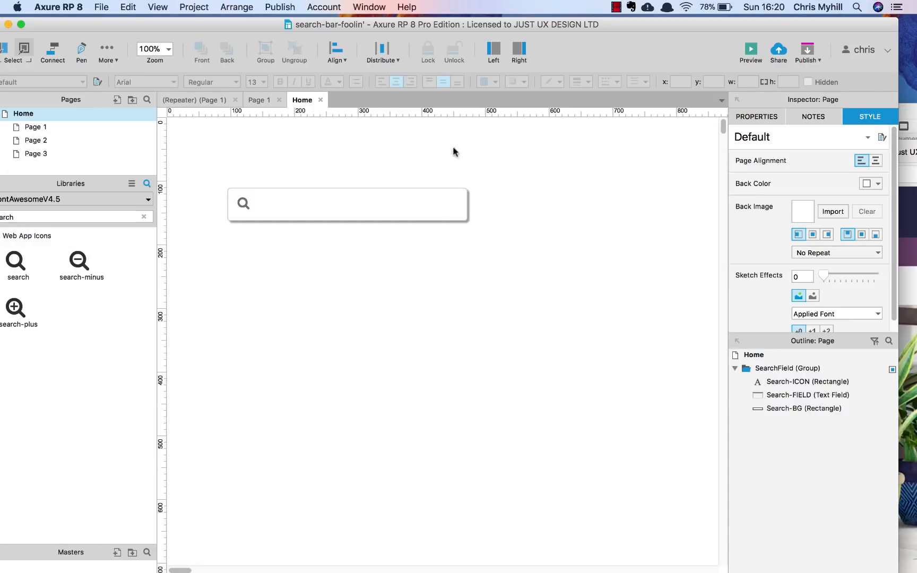
Open the interaction styles of the Search-BG rectangle inside the SearchField group for the Selected state.
{"action": "left_click", "coordinate": [327, 193]}
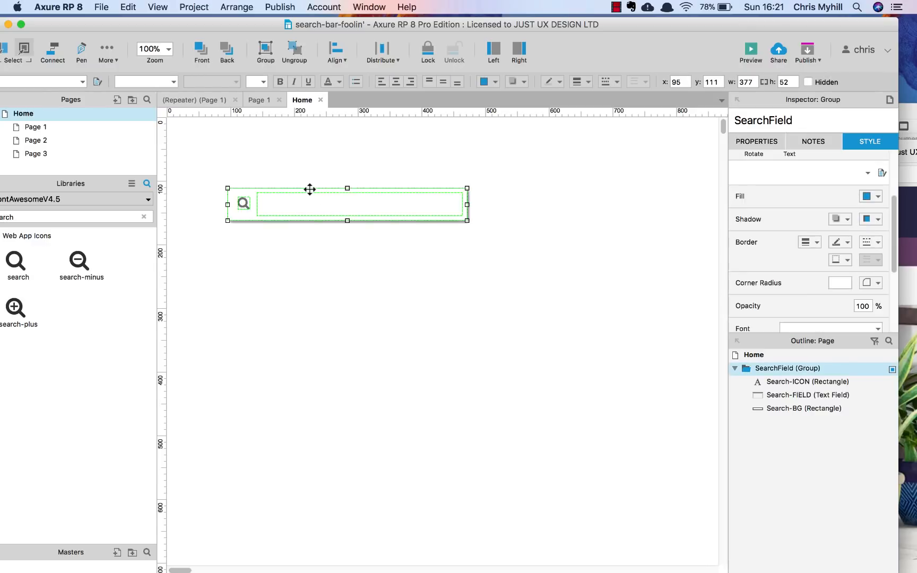
{"action": "double_click", "coordinate": [310, 189]}
{"action": "left_click_drag", "start_coordinate": [820, 404], "coordinate": [511, 336]}
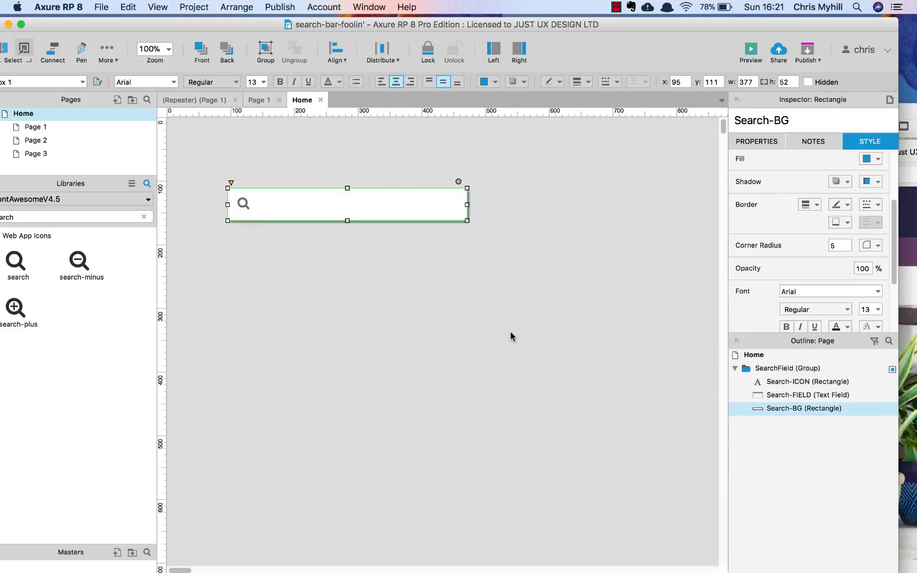
{"action": "right_click", "coordinate": [305, 190]}
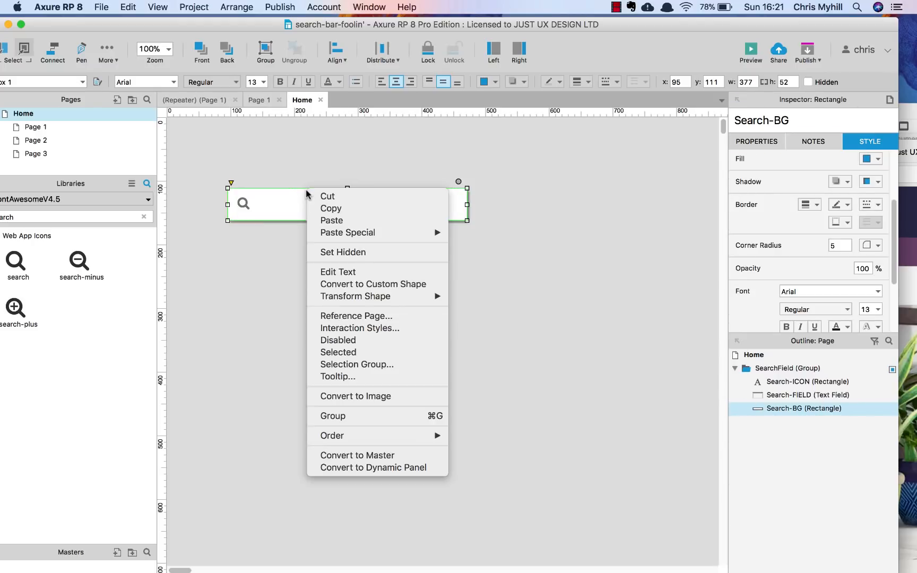
{"action": "left_click", "coordinate": [351, 329]}
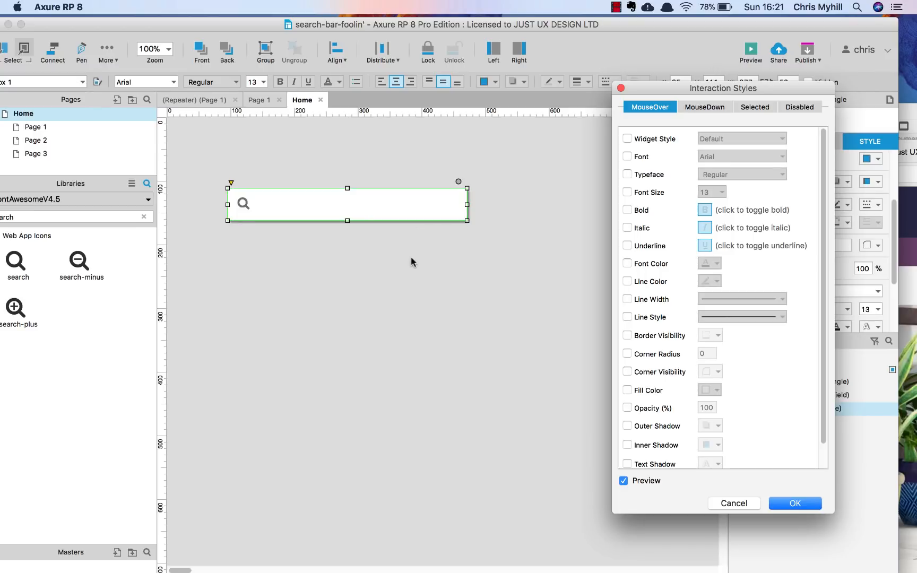
{"action": "left_click", "coordinate": [758, 109]}
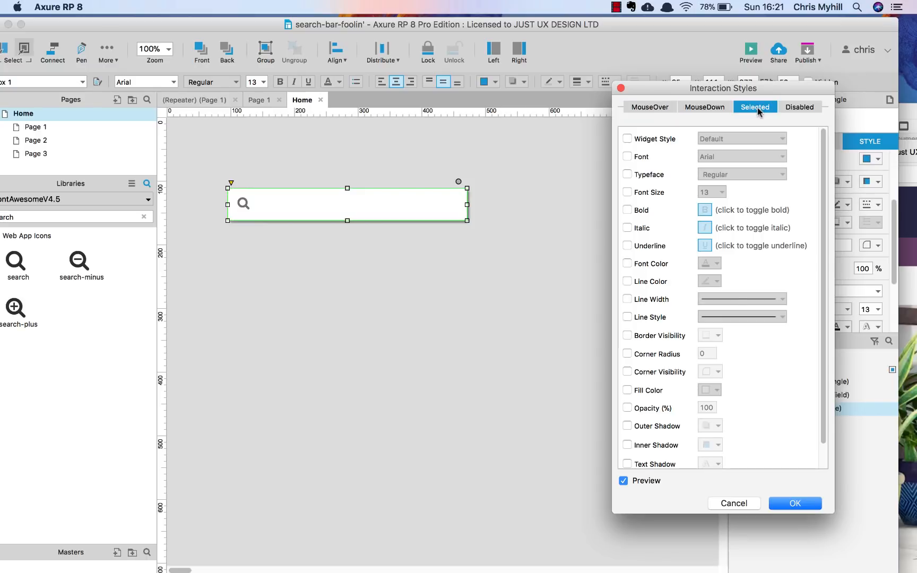
Give the Search-BG rectangle's Selected style a near-black line color and apply the interaction style.
{"action": "scroll", "coordinate": [664, 406], "scroll_direction": "down", "scroll_amount": 3}
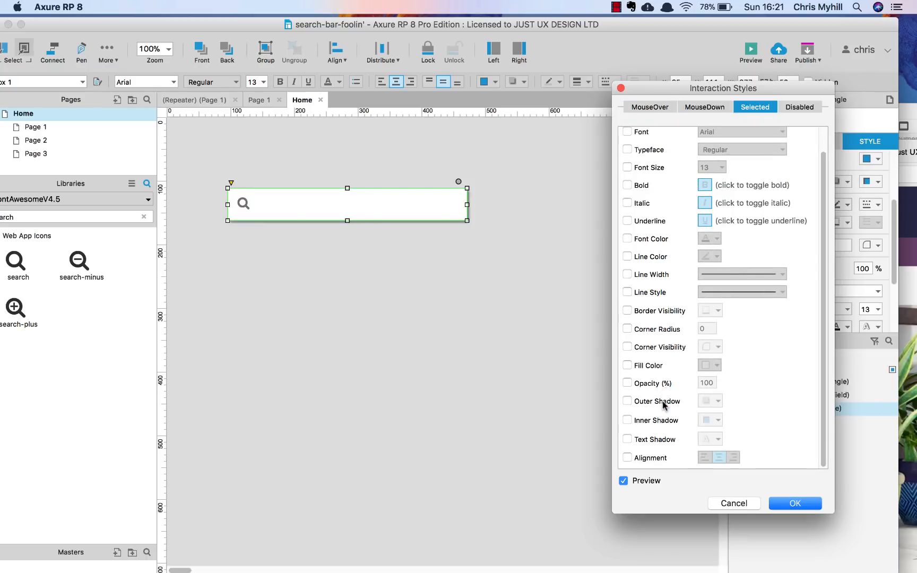
{"action": "scroll", "coordinate": [664, 406], "scroll_direction": "up", "scroll_amount": 3}
{"action": "scroll", "coordinate": [665, 406], "scroll_direction": "down", "scroll_amount": 2}
{"action": "left_click", "coordinate": [627, 257]}
{"action": "left_click", "coordinate": [711, 257]}
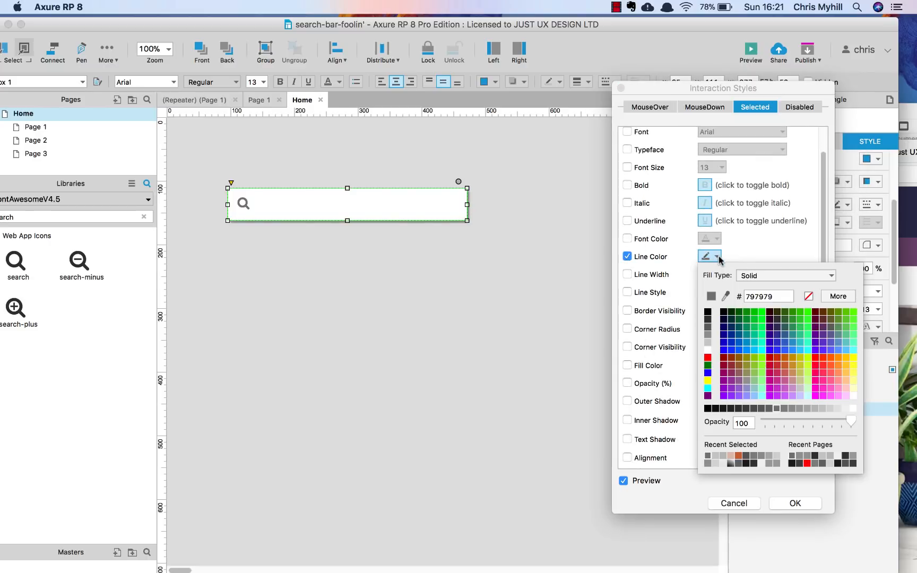
{"action": "left_click", "coordinate": [719, 409]}
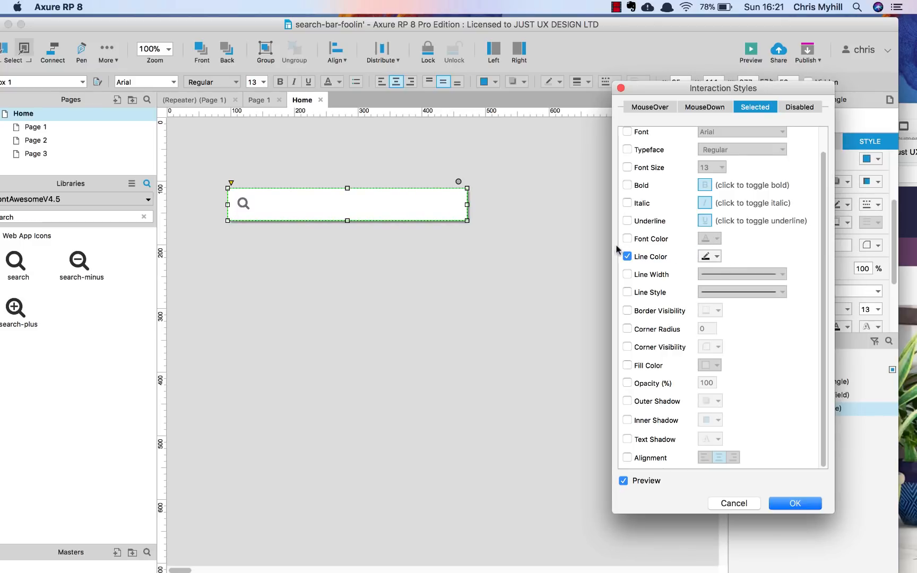
{"action": "left_click", "coordinate": [784, 501]}
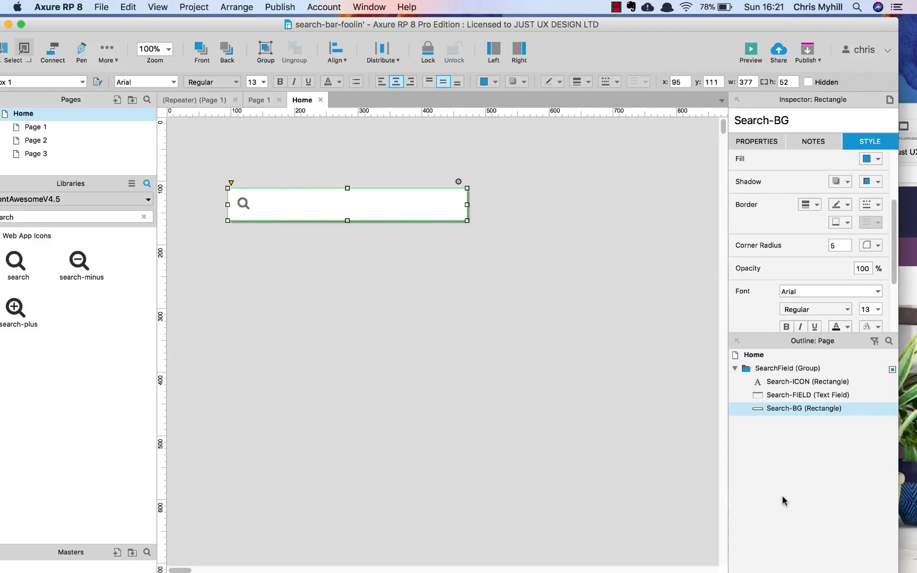
{"action": "left_click", "coordinate": [535, 341]}
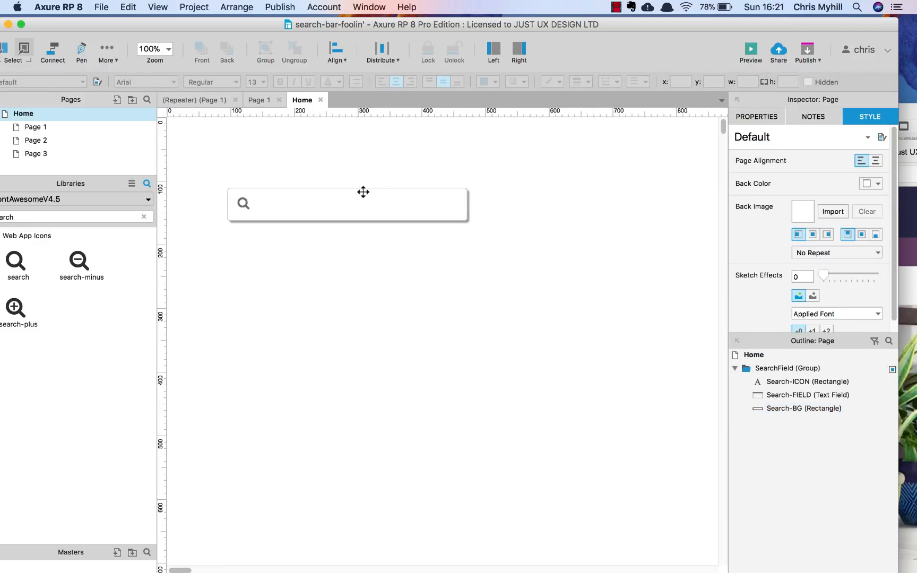
{"action": "left_click", "coordinate": [363, 192]}
{"action": "left_click", "coordinate": [377, 192]}
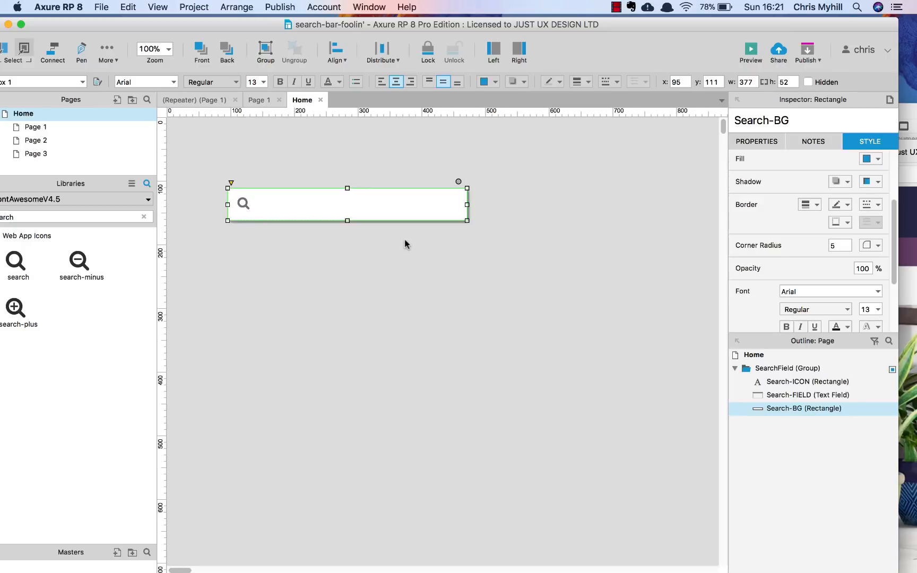
{"action": "left_click", "coordinate": [465, 272]}
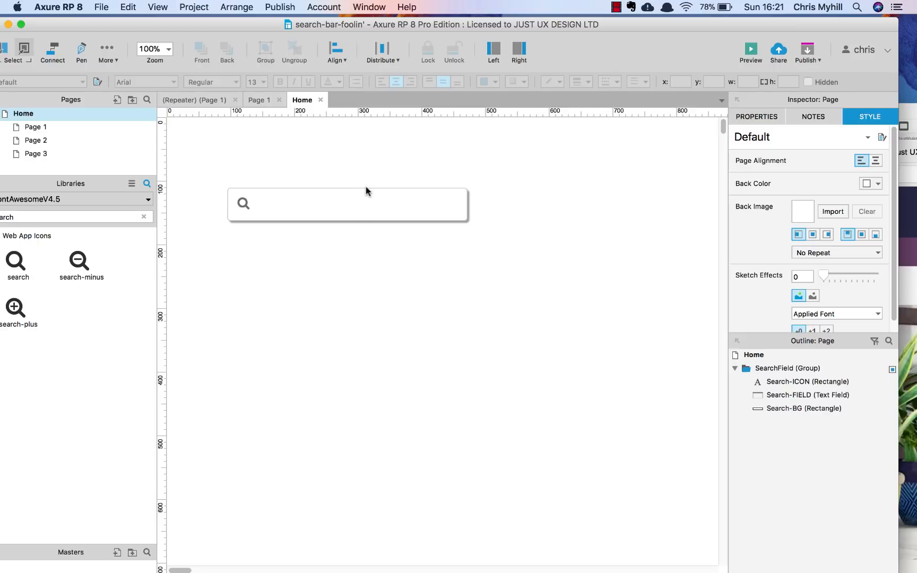
Add an OnFocus case to the Search-FIELD text field that sets the selected state of Search-BG to true.
{"action": "left_click", "coordinate": [300, 212]}
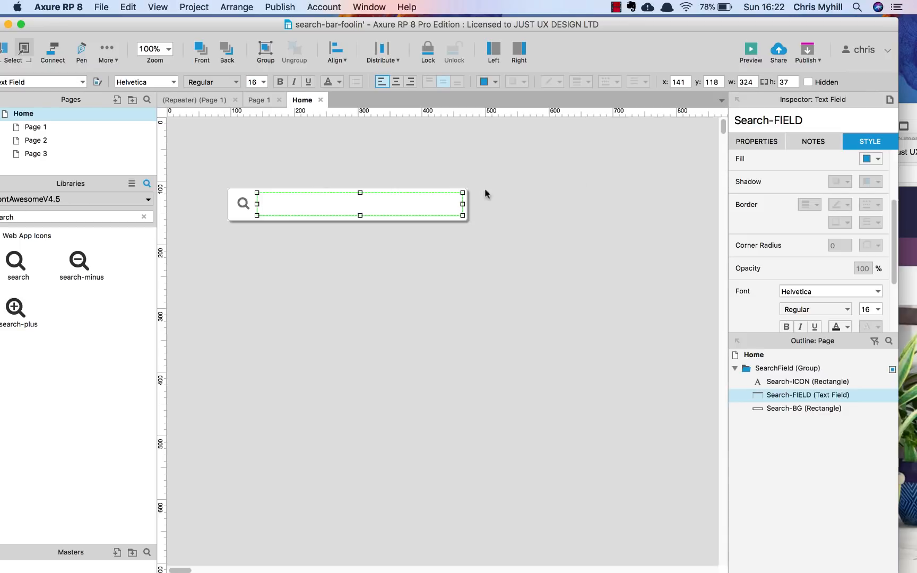
{"action": "left_click", "coordinate": [776, 139]}
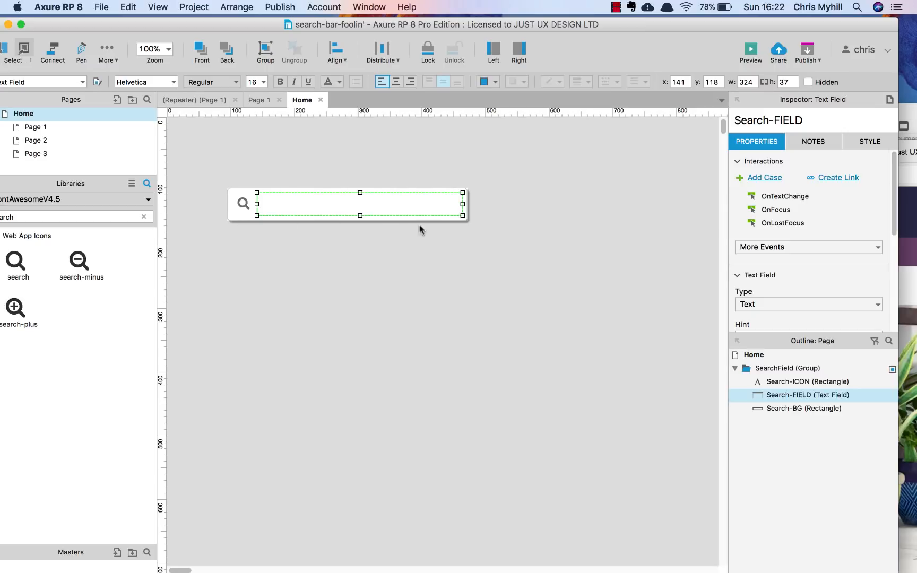
{"action": "double_click", "coordinate": [765, 211]}
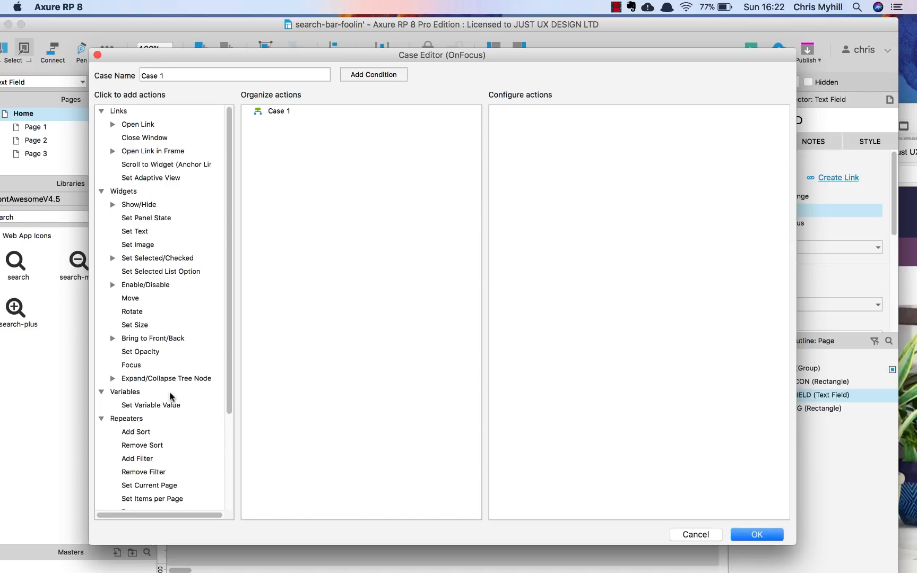
{"action": "scroll", "coordinate": [170, 395], "scroll_direction": "down", "scroll_amount": 5}
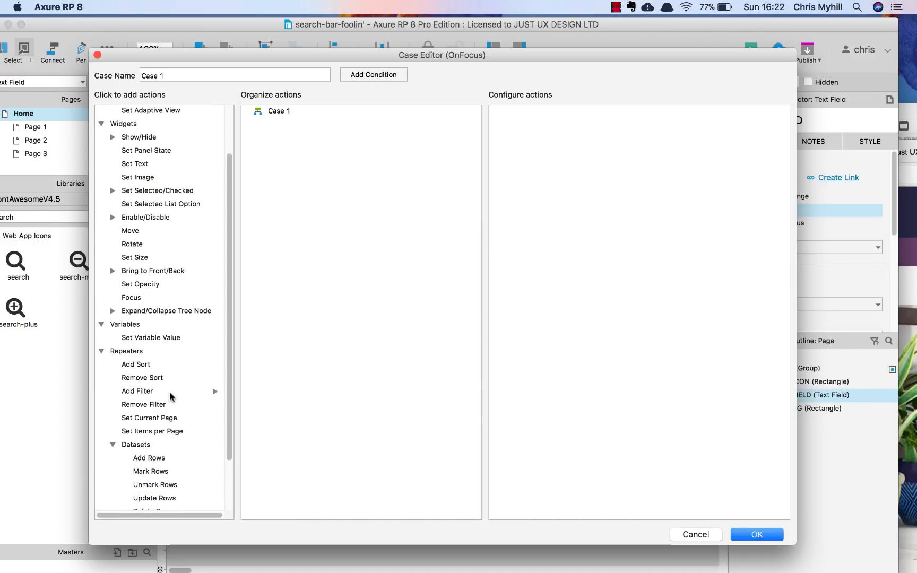
{"action": "scroll", "coordinate": [172, 395], "scroll_direction": "down", "scroll_amount": 1}
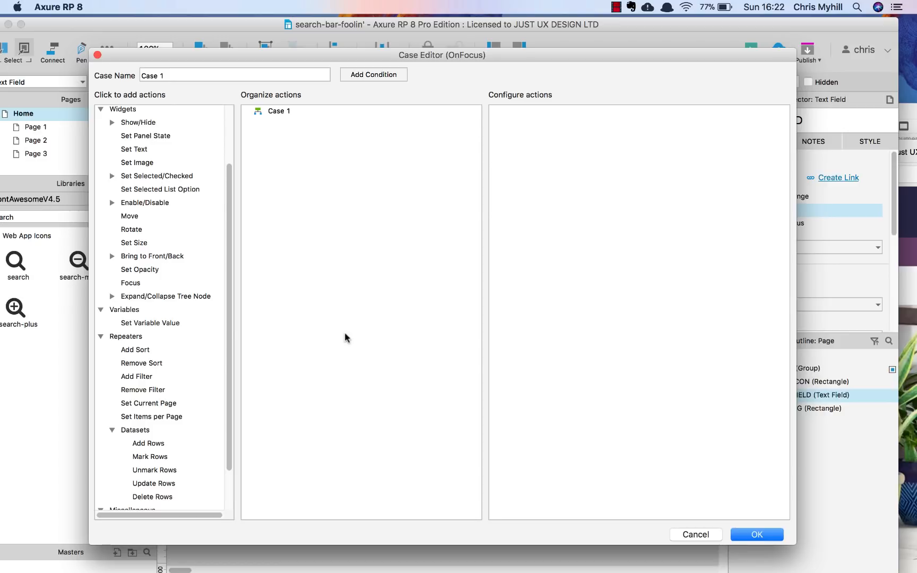
{"action": "scroll", "coordinate": [168, 325], "scroll_direction": "down", "scroll_amount": 3}
{"action": "scroll", "coordinate": [168, 324], "scroll_direction": "up", "scroll_amount": 5}
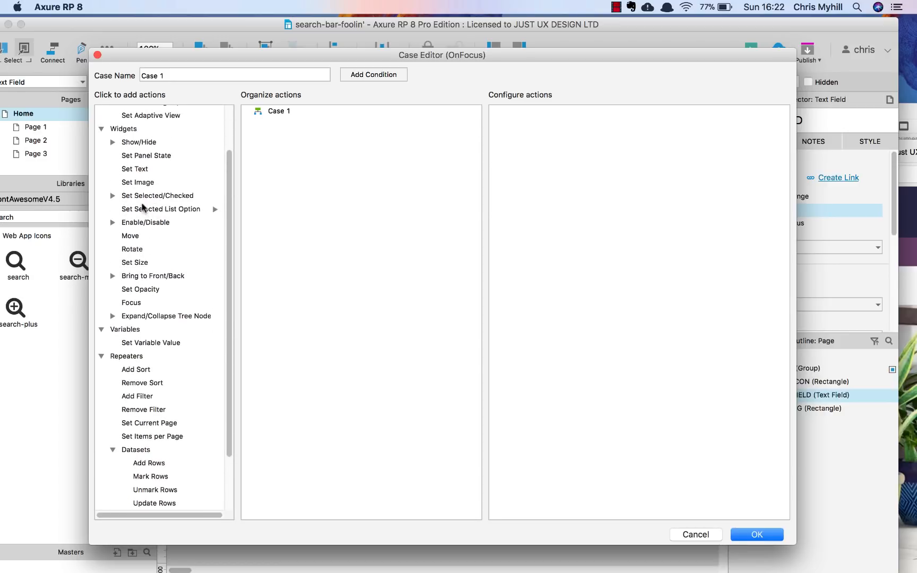
{"action": "left_click", "coordinate": [142, 196]}
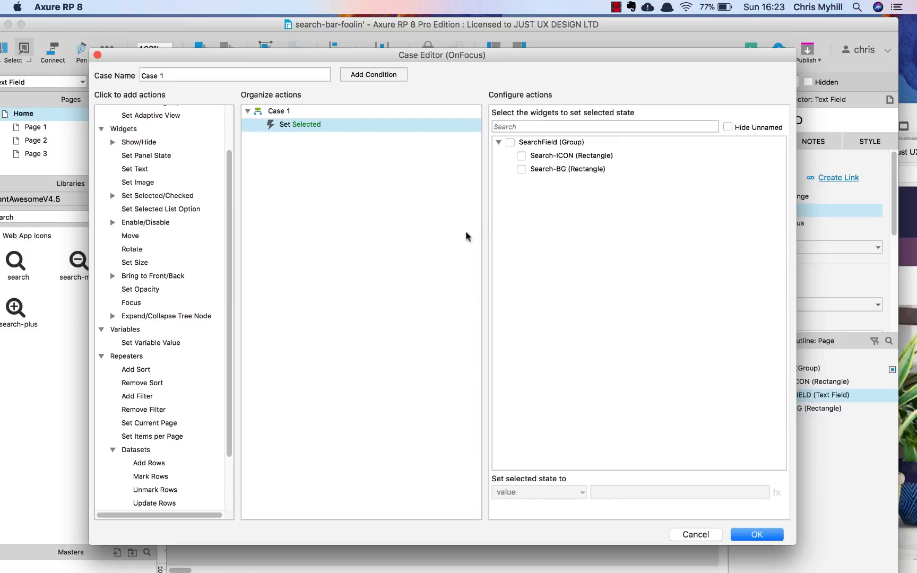
{"action": "left_click", "coordinate": [522, 170]}
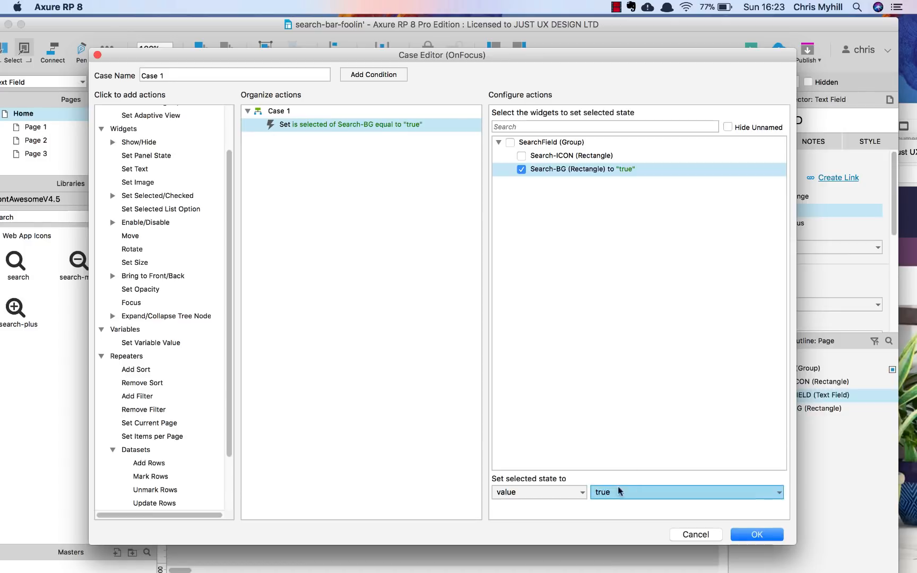
{"action": "left_click", "coordinate": [744, 532]}
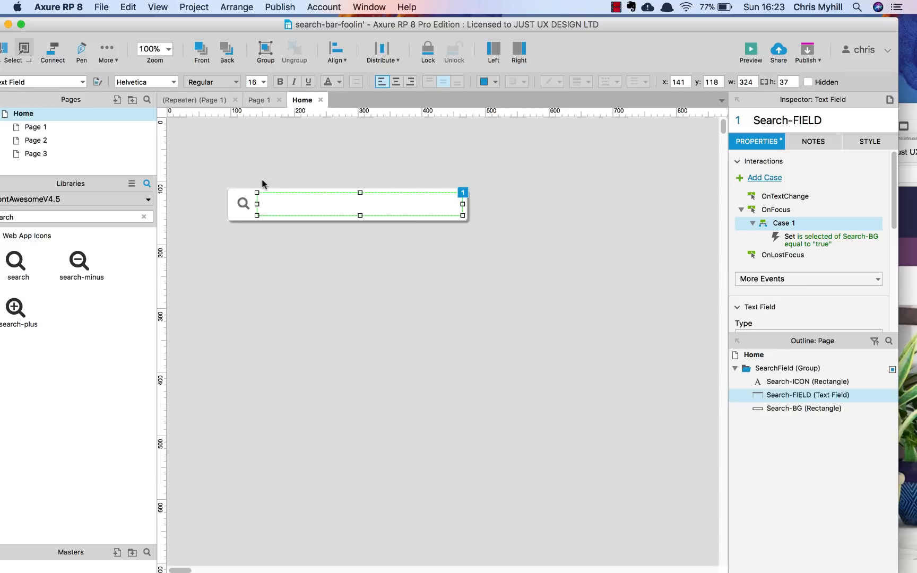
Copy Case 1 from Search-FIELD's OnFocus event and paste it into its OnLostFocus event.
{"action": "left_click", "coordinate": [776, 211]}
{"action": "left_click", "coordinate": [779, 224]}
{"action": "key", "text": "super+c"}
{"action": "left_click", "coordinate": [776, 255]}
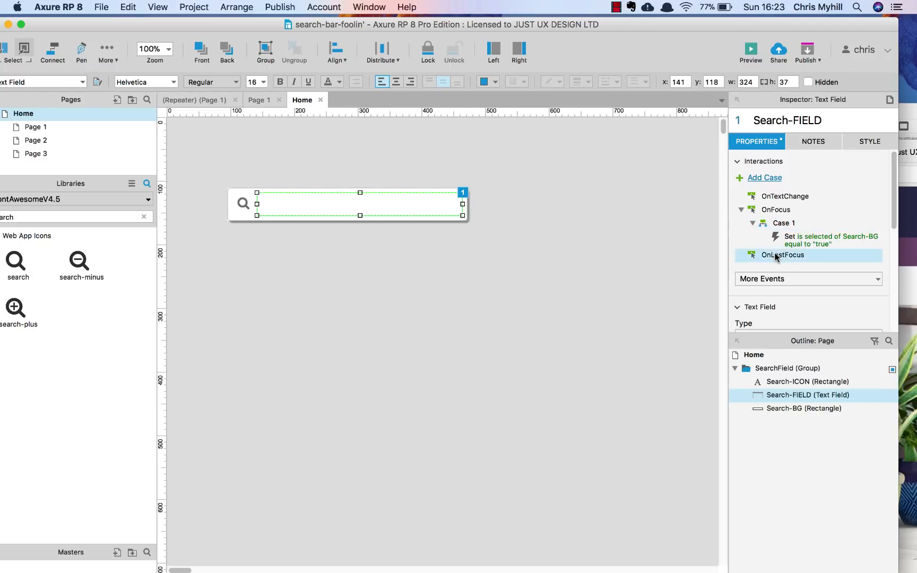
{"action": "key", "text": "super+v"}
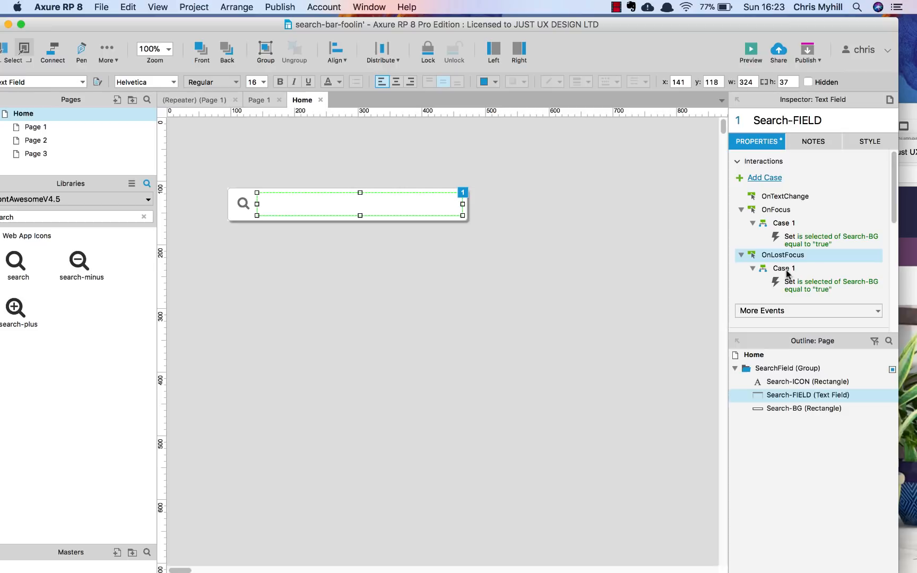
Change the OnLostFocus case so that it sets the selected state of Search-BG to false.
{"action": "left_click", "coordinate": [790, 271]}
{"action": "double_click", "coordinate": [803, 272]}
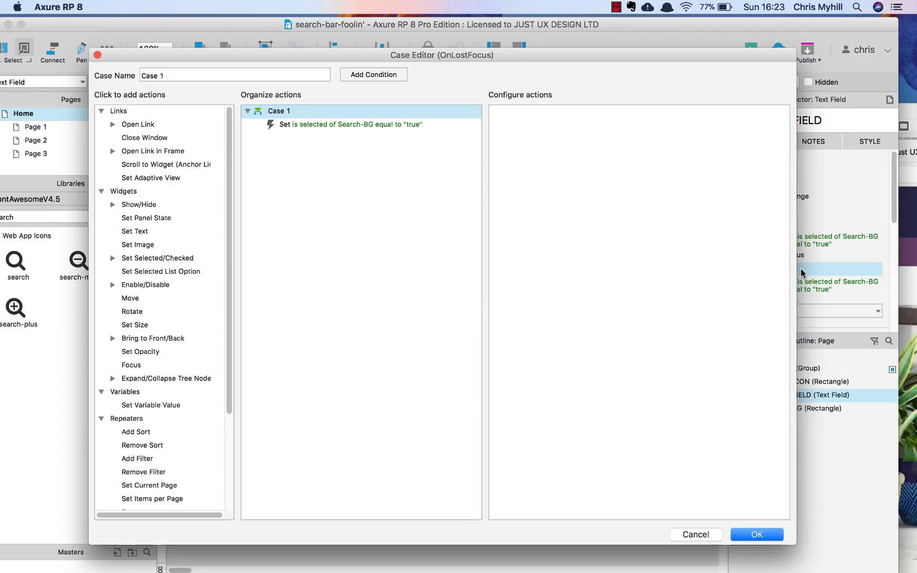
{"action": "left_click", "coordinate": [423, 128]}
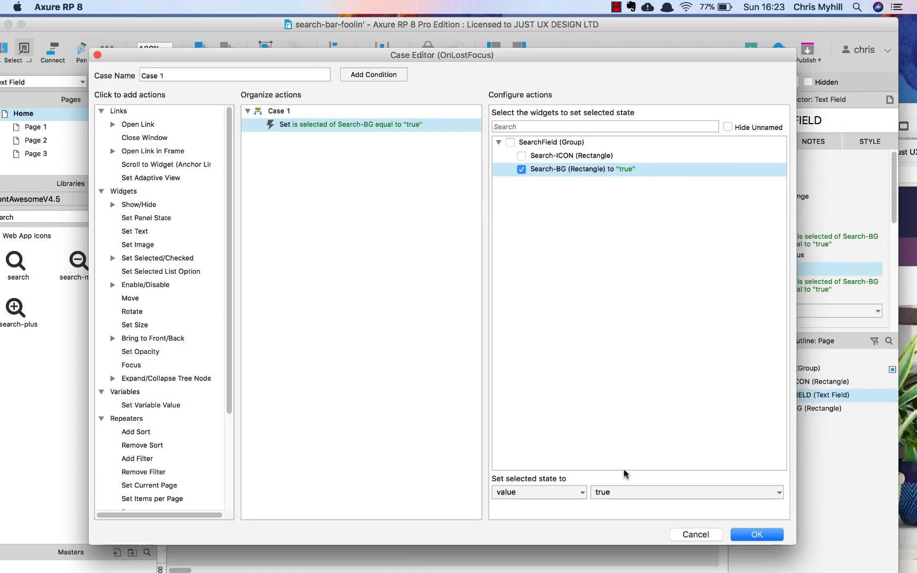
{"action": "left_click", "coordinate": [624, 492]}
{"action": "left_click", "coordinate": [605, 524]}
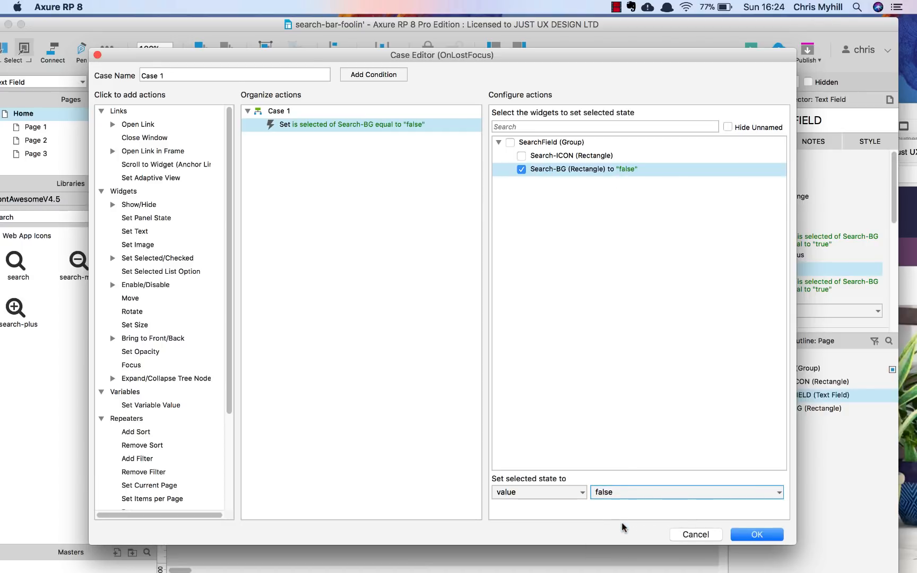
{"action": "left_click", "coordinate": [771, 535]}
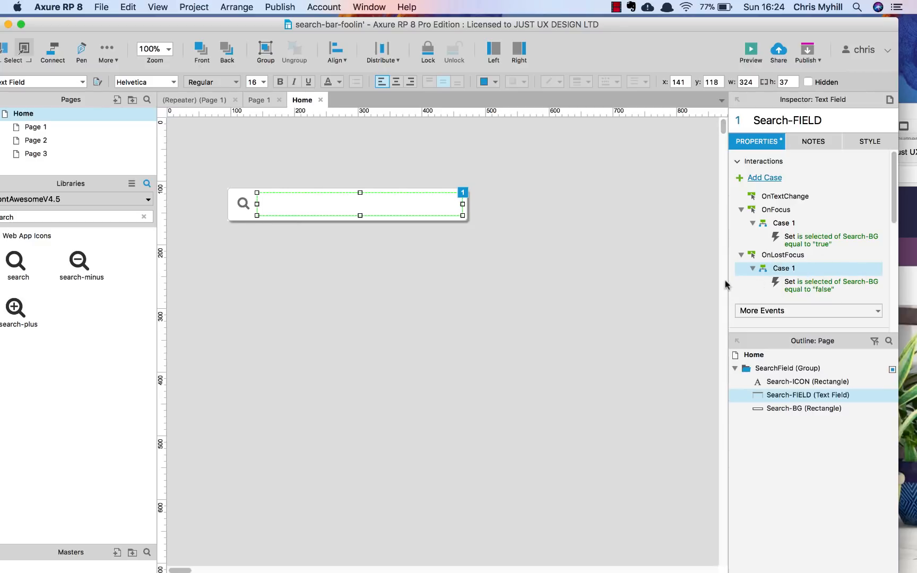
{"action": "left_click", "coordinate": [422, 271]}
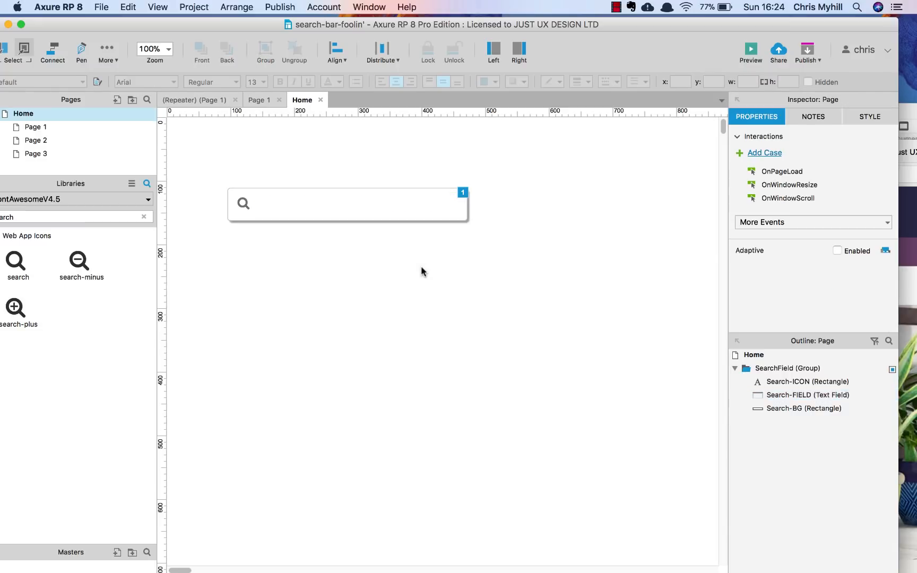
Preview the Home page in Firefox and move the browser window fully into view.
{"action": "left_click", "coordinate": [751, 51]}
{"action": "left_click", "coordinate": [575, 211]}
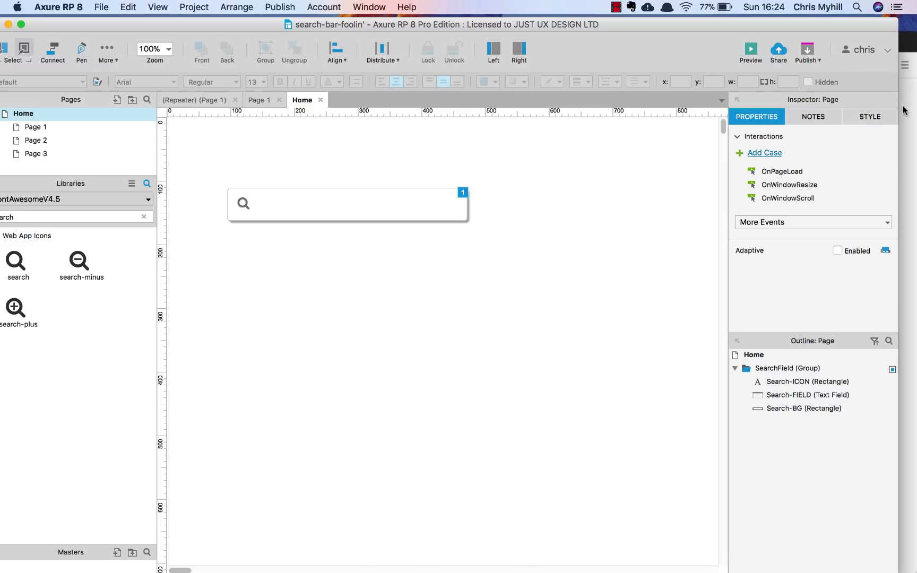
{"action": "left_click_drag", "start_coordinate": [780, 42], "coordinate": [542, 25]}
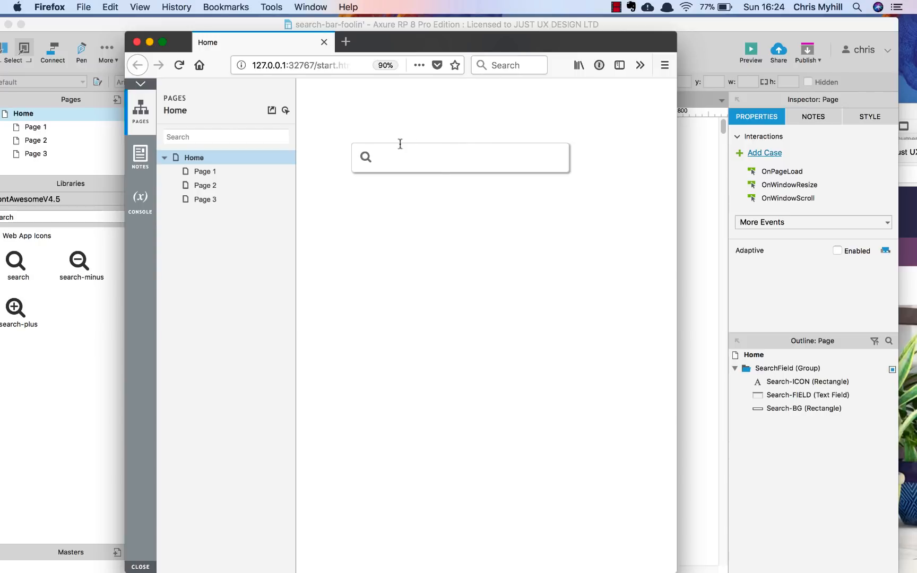
Test the search bar's focused and unfocused styling by entering "hello world!", leaving and re-entering the field, and clearing the text.
{"action": "left_click", "coordinate": [411, 156]}
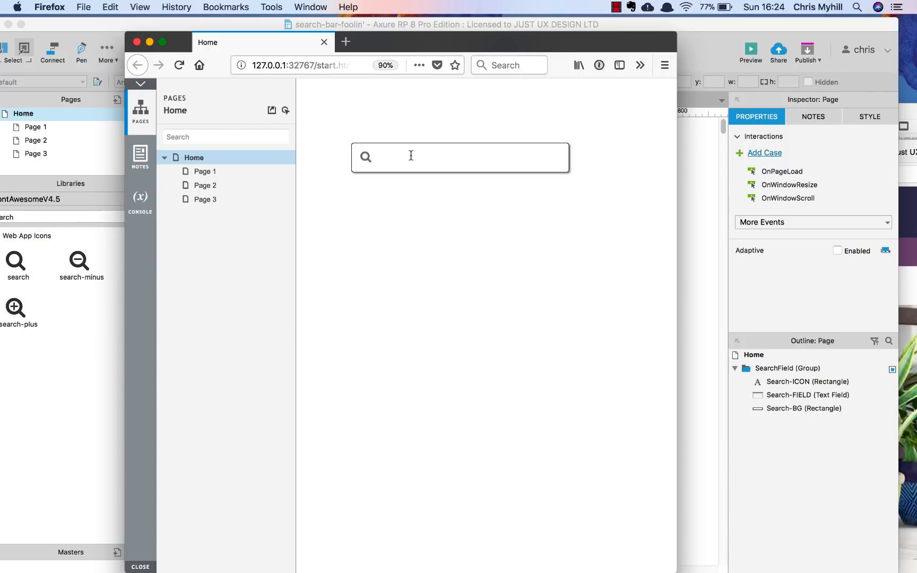
{"action": "type", "text": "hello world!"}
{"action": "left_click_drag", "start_coordinate": [337, 149], "coordinate": [463, 226]}
{"action": "left_click", "coordinate": [467, 232]}
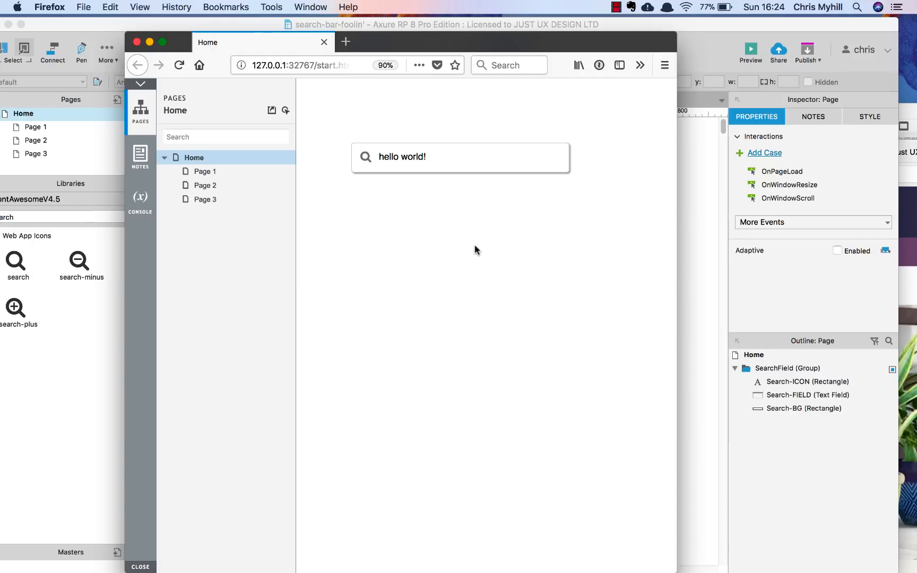
{"action": "left_click", "coordinate": [466, 164]}
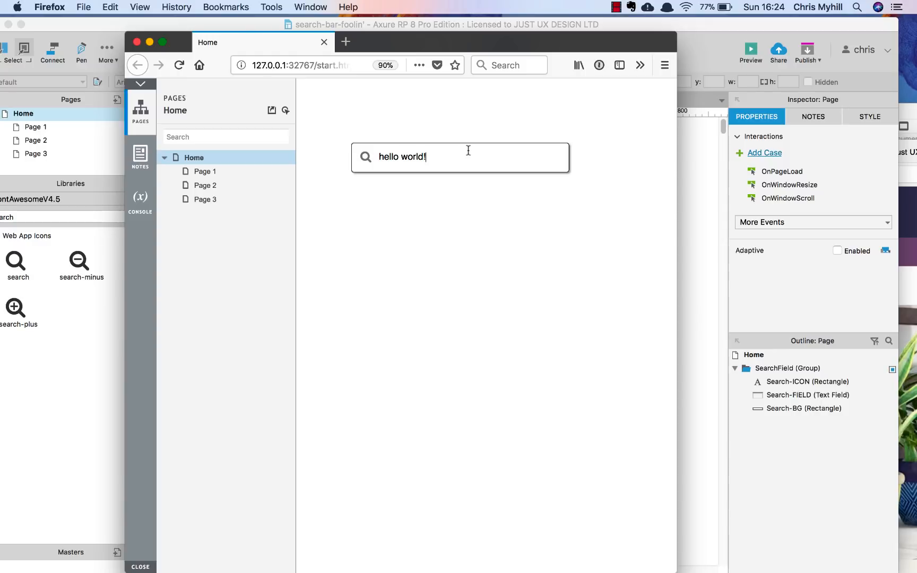
{"action": "left_click_drag", "start_coordinate": [487, 156], "coordinate": [305, 156]}
{"action": "key", "text": "BackSpace"}
{"action": "left_click", "coordinate": [358, 280]}
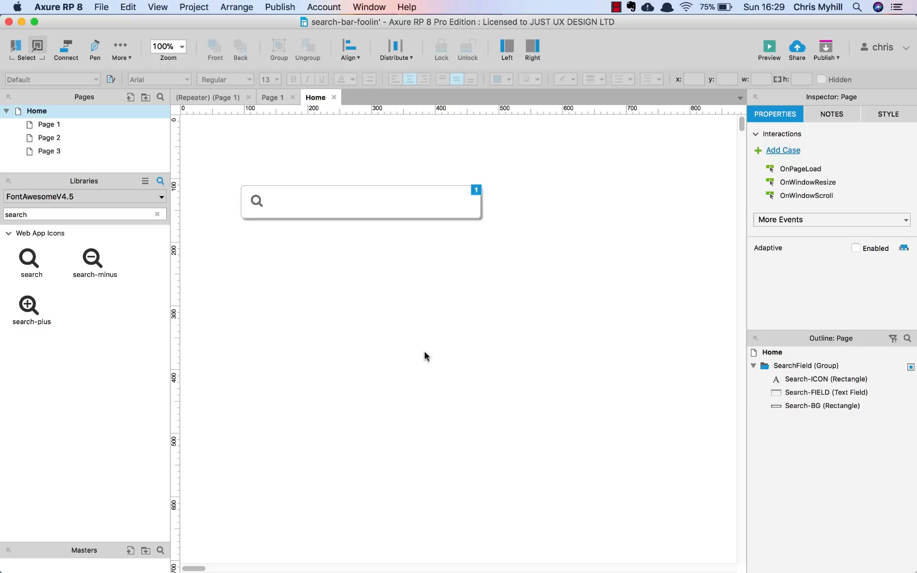
Search all widget libraries for "box" and add a Box 1 to the Home page below the search bar.
{"action": "left_click", "coordinate": [80, 197]}
{"action": "left_click", "coordinate": [74, 209]}
{"action": "left_click", "coordinate": [42, 215]}
{"action": "key", "text": "cmd+a"}
{"action": "type", "text": "box"}
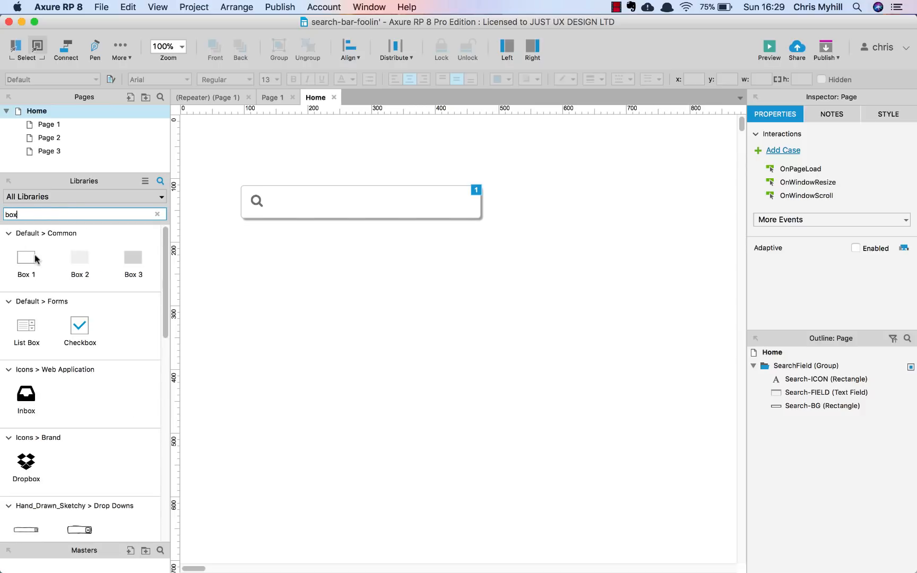
{"action": "left_click_drag", "start_coordinate": [27, 267], "coordinate": [252, 278]}
Align the new box with the search bar at x 95, y 240 and resize it to 377 wide by 221 high.
{"action": "left_click_drag", "start_coordinate": [307, 323], "coordinate": [297, 313]}
{"action": "left_click_drag", "start_coordinate": [432, 375], "coordinate": [480, 387]}
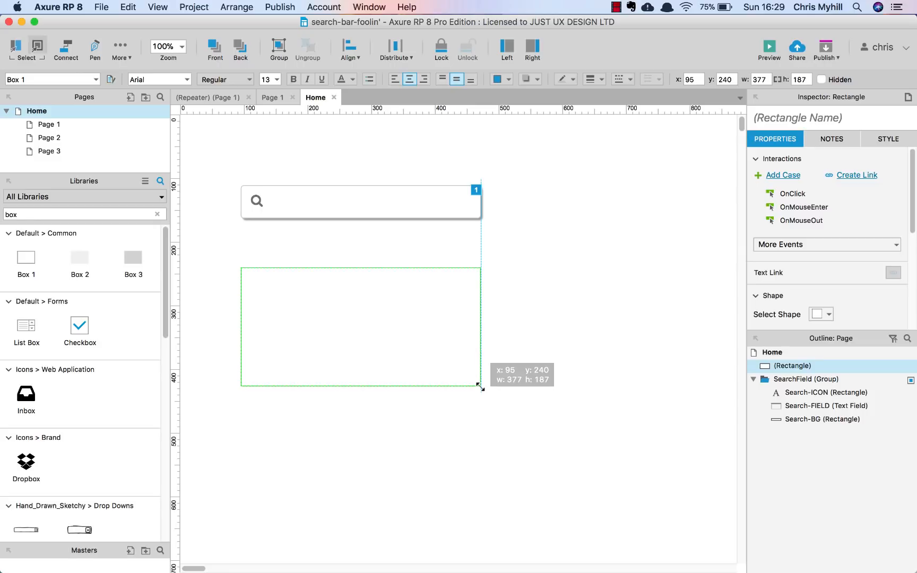
{"action": "left_click_drag", "start_coordinate": [480, 387], "coordinate": [479, 409]}
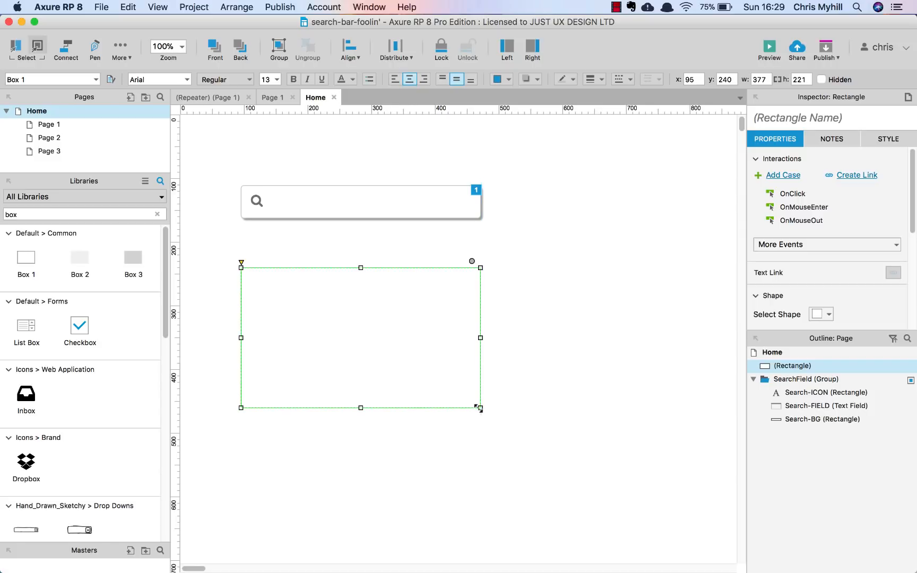
Name the new rectangle Container-BG.
{"action": "left_click", "coordinate": [793, 126]}
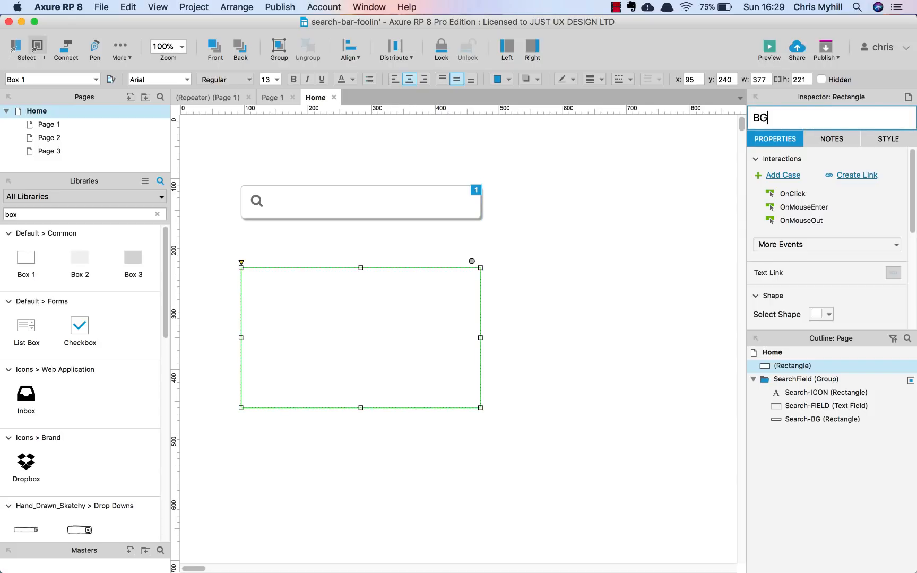
{"action": "type", "text": "Container-"}
{"action": "left_click", "coordinate": [582, 302]}
Set the border color of the Container-BG rectangle to a mid grey.
{"action": "left_click", "coordinate": [421, 342]}
{"action": "left_click", "coordinate": [572, 80]}
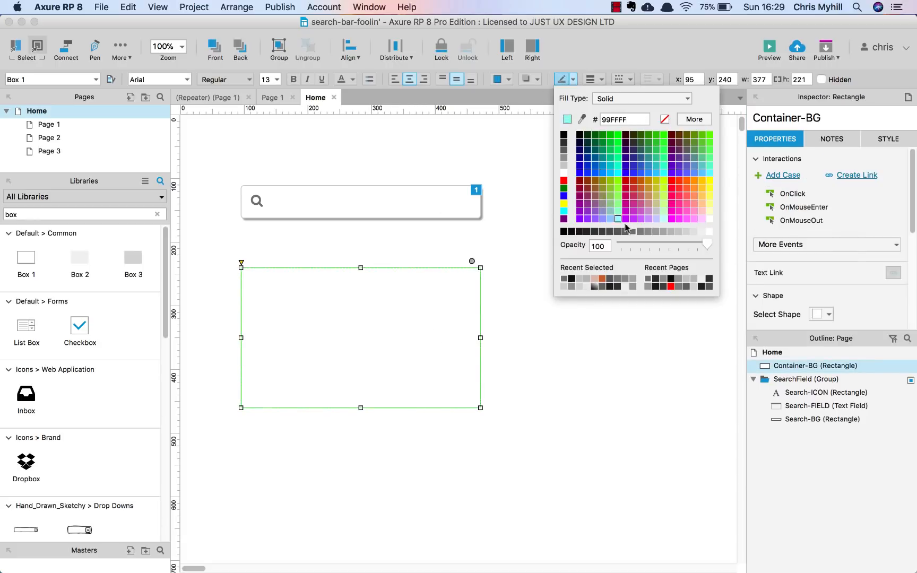
{"action": "left_click", "coordinate": [642, 231]}
{"action": "left_click", "coordinate": [573, 254]}
{"action": "left_click", "coordinate": [417, 298]}
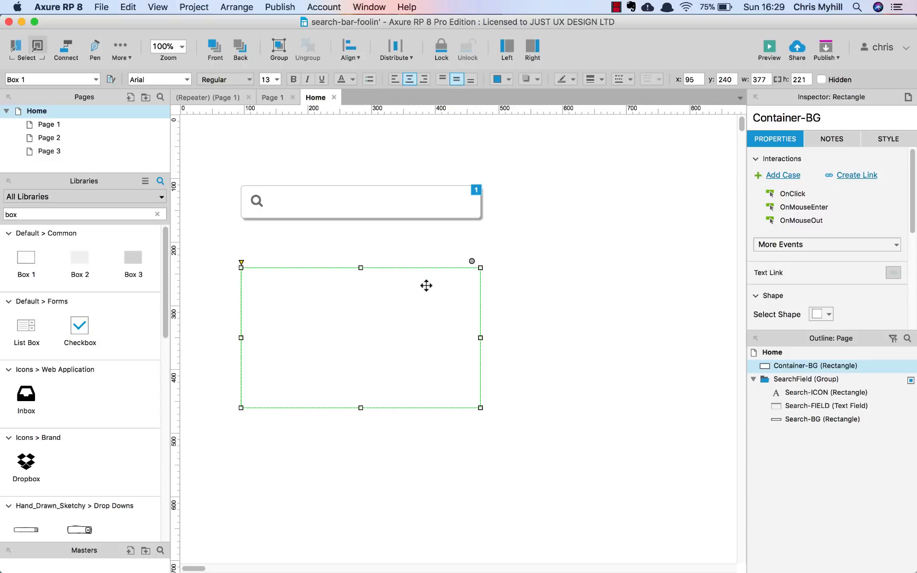
Set the Container-BG border color to grey AEAEAE and move the rectangle up to y 215.
{"action": "left_click", "coordinate": [573, 80]}
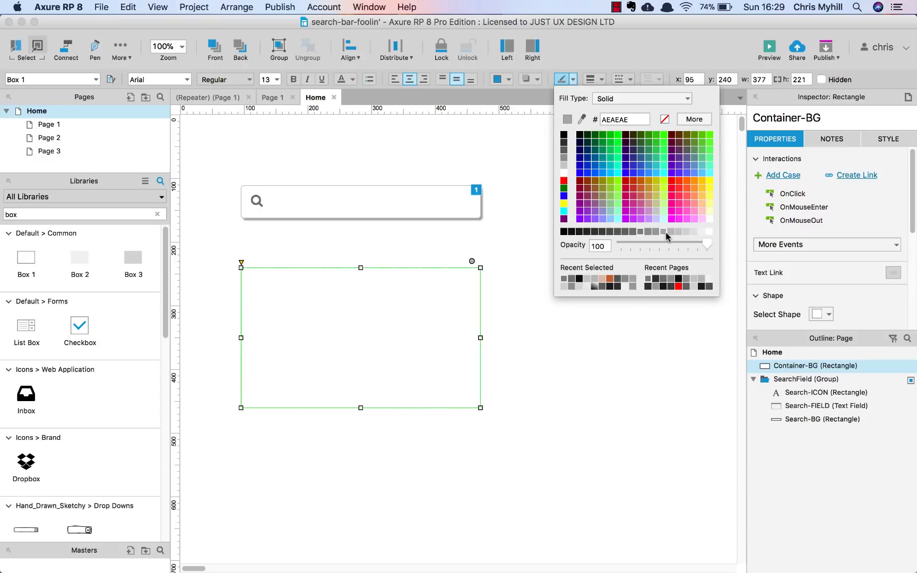
{"action": "left_click", "coordinate": [665, 236]}
{"action": "left_click", "coordinate": [510, 308]}
{"action": "left_click_drag", "start_coordinate": [426, 332], "coordinate": [427, 325]}
{"action": "left_click", "coordinate": [530, 311]}
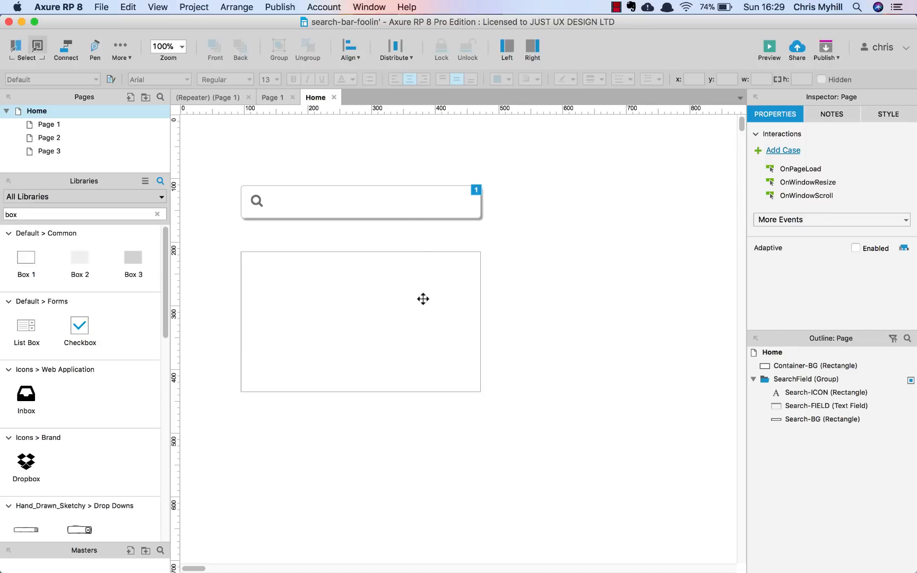
Add another Box 1 inside the container near its top-left corner, at x 100, y 221.
{"action": "left_click_drag", "start_coordinate": [30, 273], "coordinate": [266, 285]}
{"action": "left_click_drag", "start_coordinate": [331, 318], "coordinate": [310, 296]}
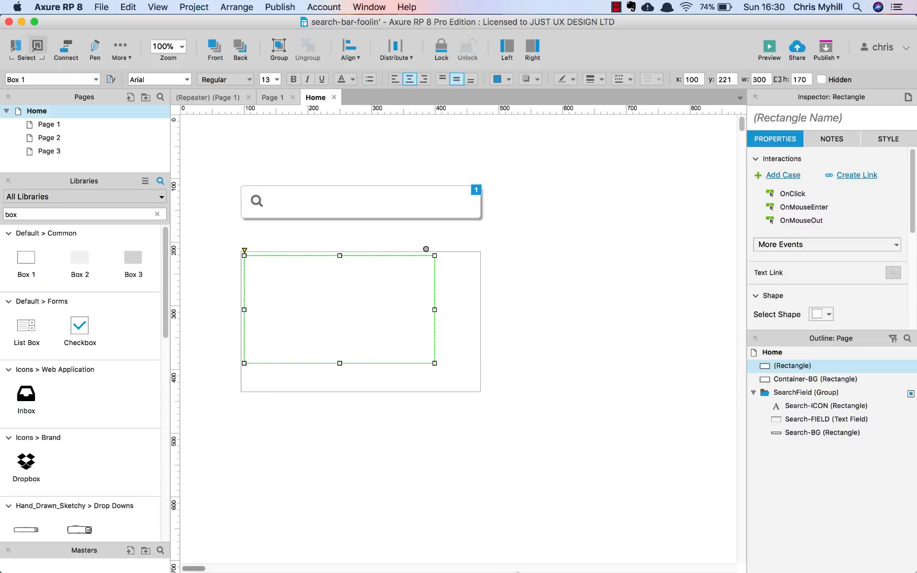
Switch to the Wayfair site in Chrome, enter "bes" in its search bar to examine the suggestion list, and return to Axure.
{"action": "mouse_move", "coordinate": [477, 563]}
{"action": "left_click", "coordinate": [438, 555]}
{"action": "left_click", "coordinate": [483, 554]}
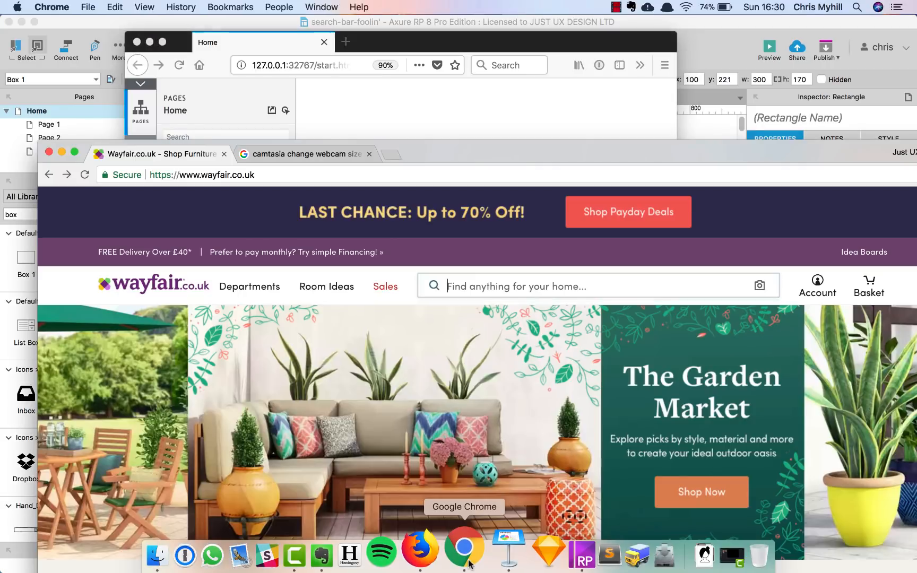
{"action": "left_click", "coordinate": [481, 287]}
{"action": "type", "text": "bes"}
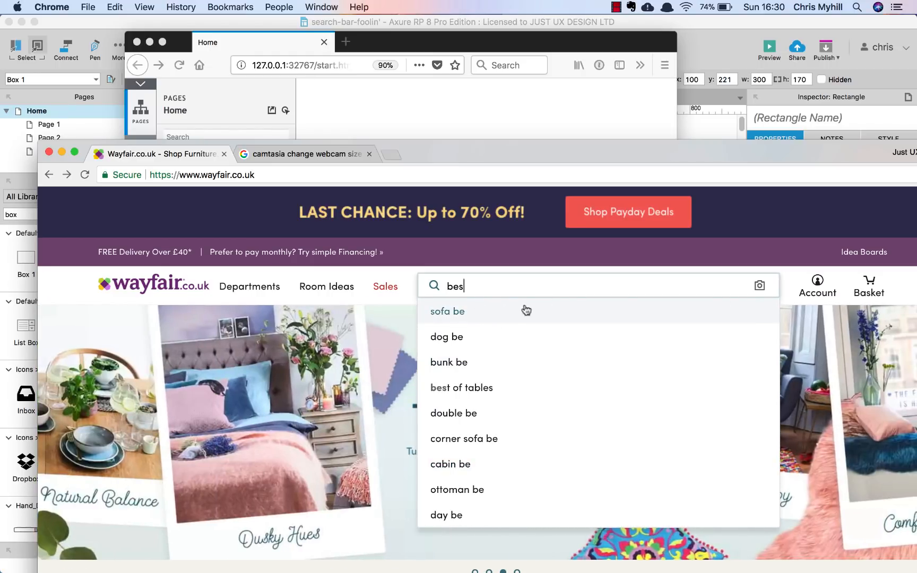
{"action": "left_click", "coordinate": [701, 65]}
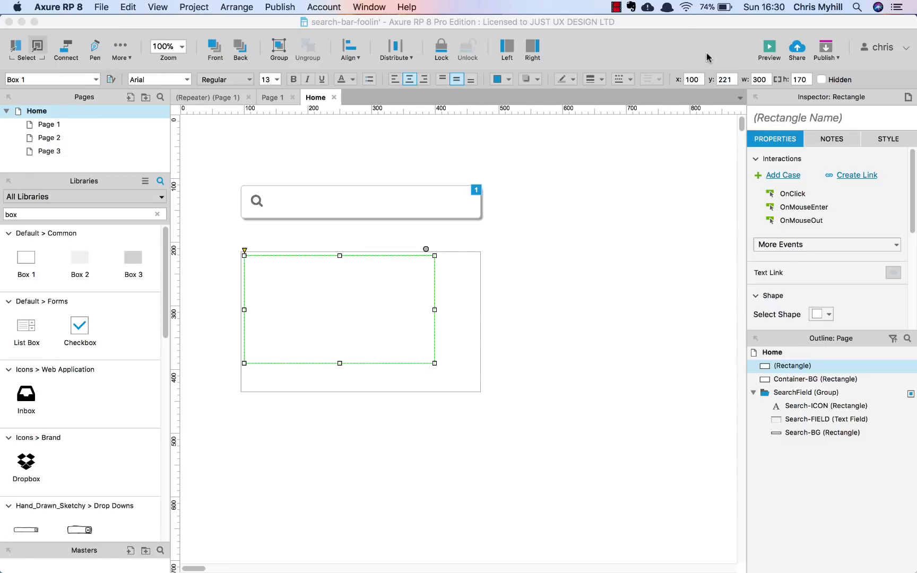
Resize the new inner box to a row 365 wide by 49 high across the container.
{"action": "left_click_drag", "start_coordinate": [437, 366], "coordinate": [477, 289]}
{"action": "left_click", "coordinate": [495, 291]}
{"action": "left_click", "coordinate": [420, 270]}
{"action": "left_click_drag", "start_coordinate": [360, 288], "coordinate": [360, 287]}
Name the inner row rectangle Prediction and nudge it up to y 220.
{"action": "left_click", "coordinate": [805, 118]}
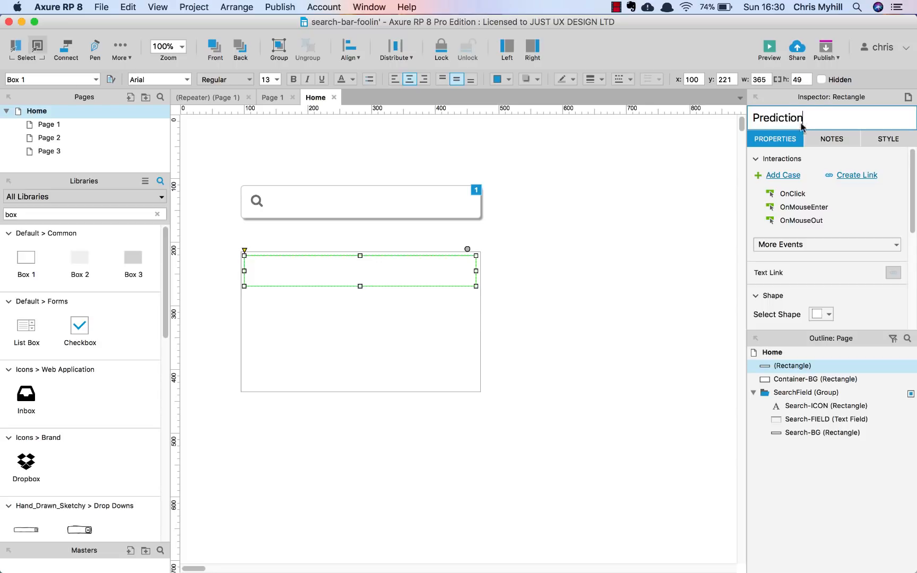
{"action": "left_click", "coordinate": [573, 369]}
{"action": "left_click", "coordinate": [394, 276]}
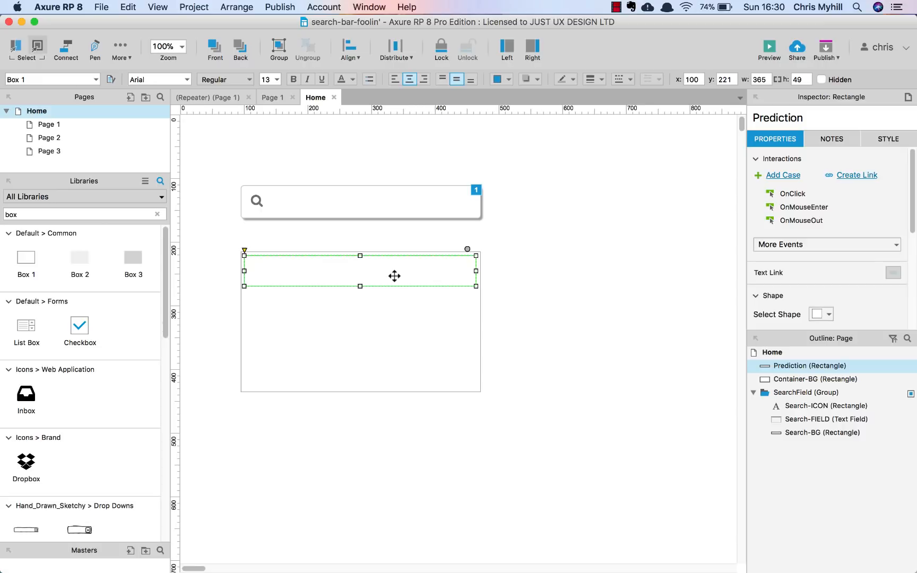
{"action": "key", "text": "Up"}
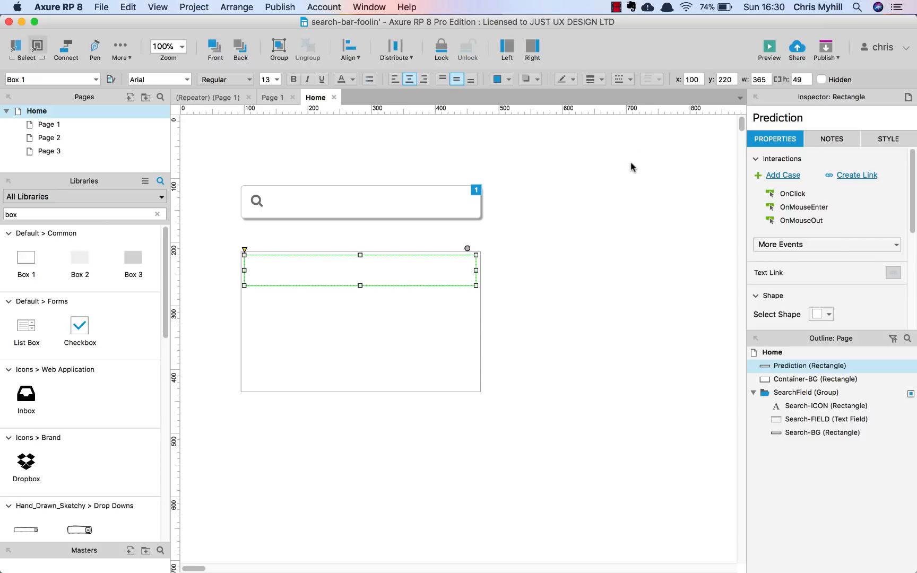
Remove the border line from the Prediction rectangle.
{"action": "left_click", "coordinate": [603, 81]}
{"action": "left_click", "coordinate": [617, 92]}
{"action": "left_click", "coordinate": [560, 267]}
{"action": "left_click", "coordinate": [465, 256]}
Set the left padding of the Prediction rectangle to 10.
{"action": "double_click", "coordinate": [401, 267]}
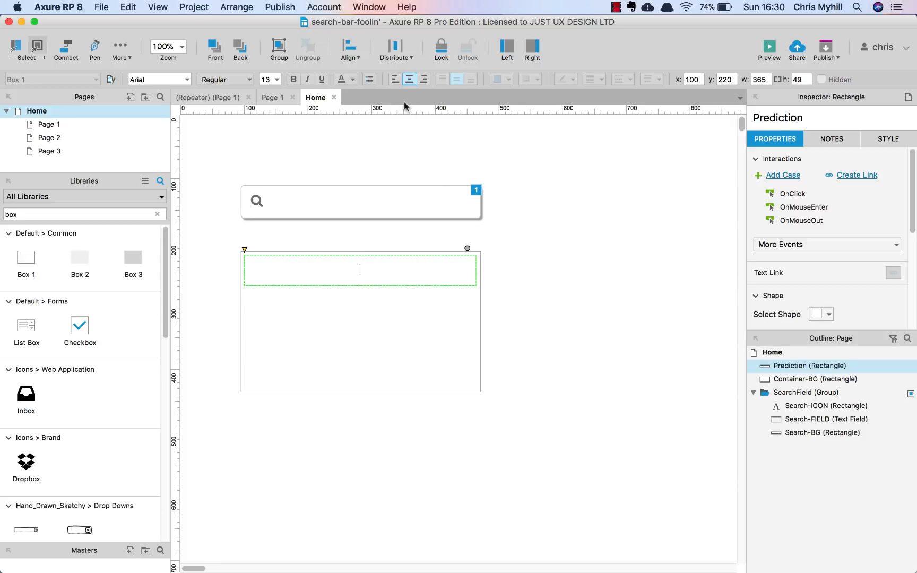
{"action": "left_click", "coordinate": [516, 252]}
{"action": "left_click", "coordinate": [425, 271]}
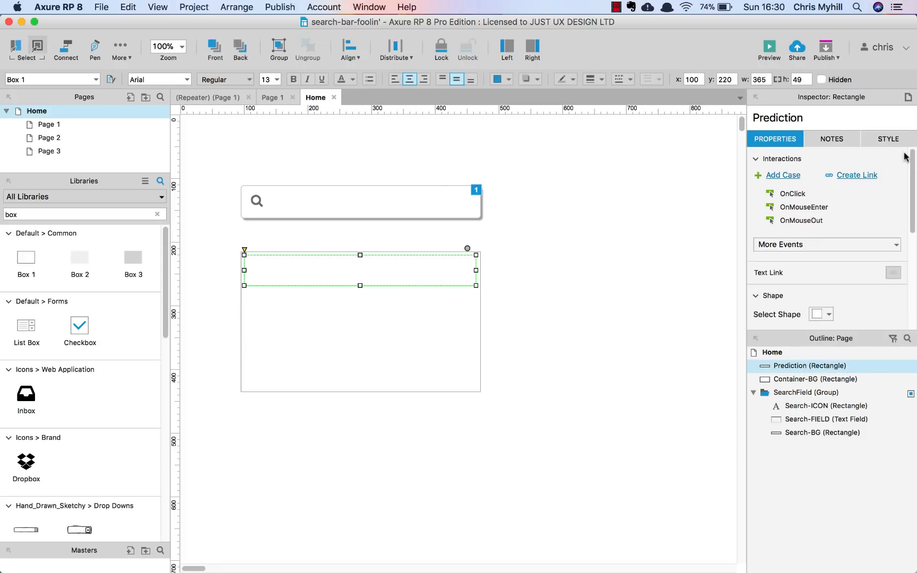
{"action": "left_click", "coordinate": [888, 141]}
{"action": "scroll", "coordinate": [847, 249], "scroll_direction": "down", "scroll_amount": 2}
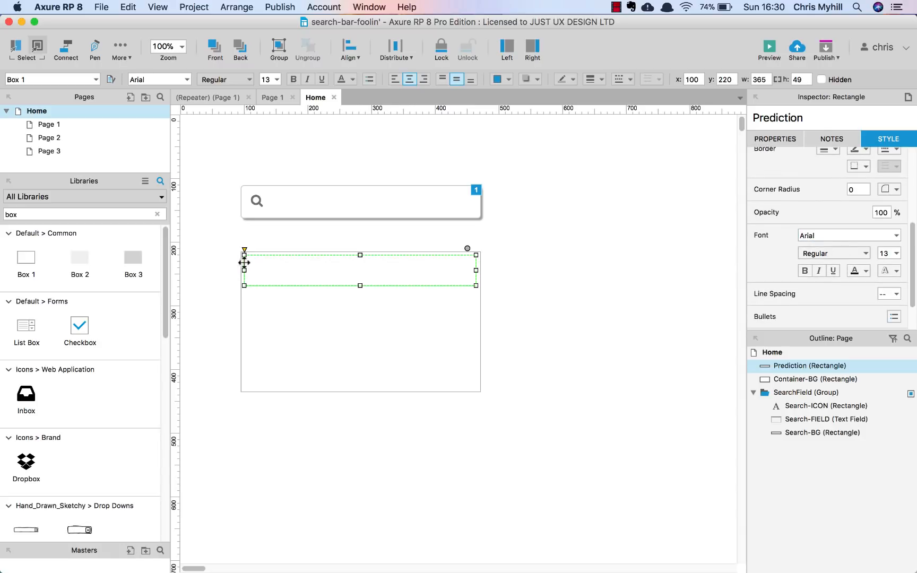
{"action": "scroll", "coordinate": [845, 281], "scroll_direction": "down", "scroll_amount": 2}
{"action": "left_click", "coordinate": [806, 317]}
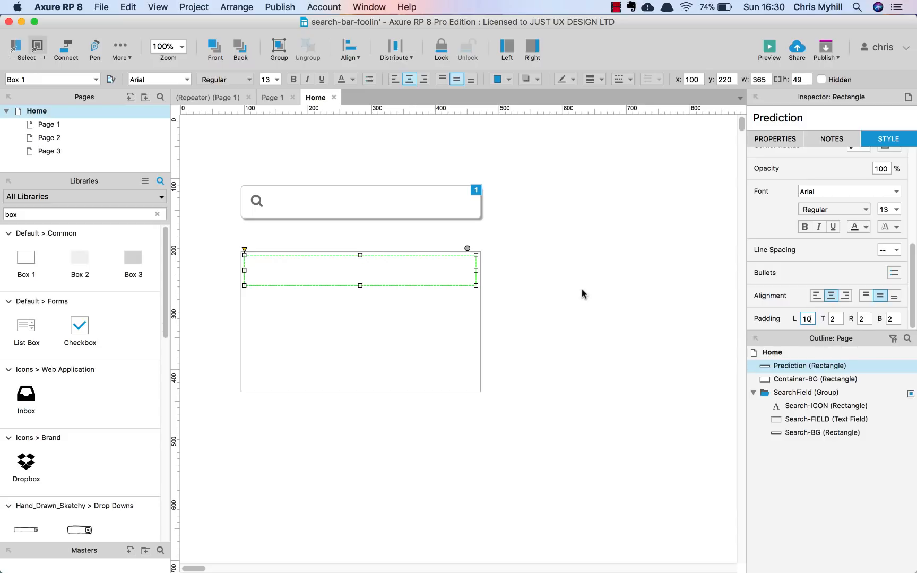
Try to left-align the text of the empty Prediction rectangle and set its font size to 16.
{"action": "double_click", "coordinate": [383, 272]}
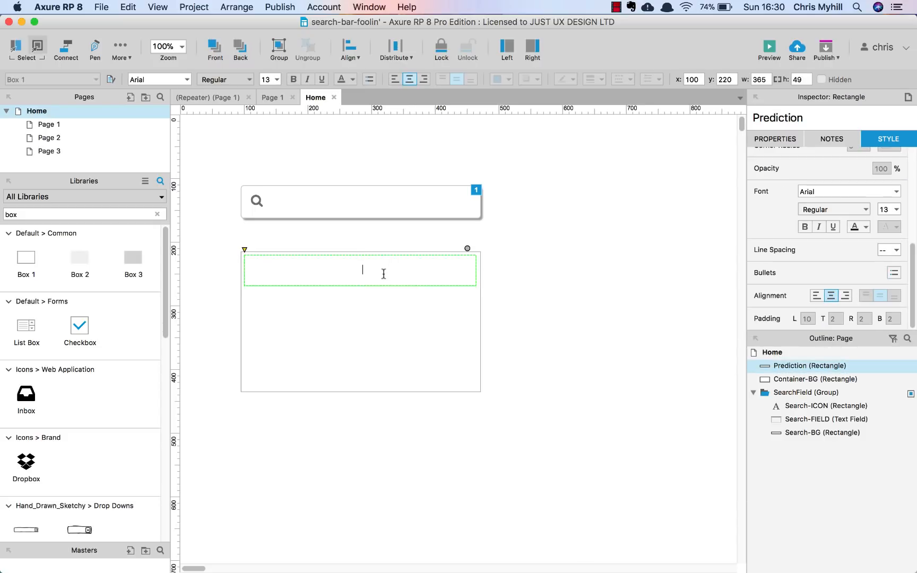
{"action": "left_click", "coordinate": [393, 81]}
{"action": "left_click", "coordinate": [267, 78]}
{"action": "type", "text": "16"}
{"action": "key", "text": "Return"}
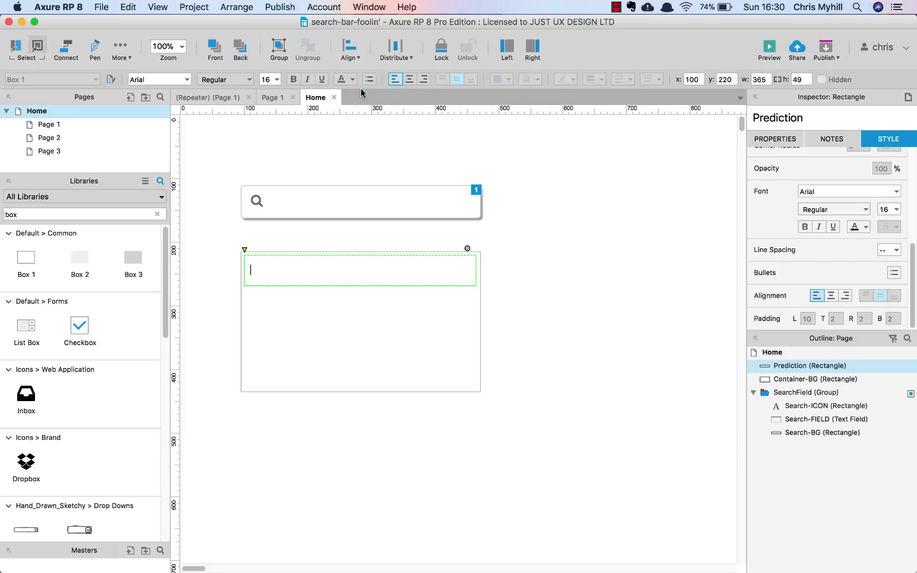
Try to change the font color of the empty Prediction rectangle and set its font to Helvetica.
{"action": "left_click", "coordinate": [352, 80]}
{"action": "left_click", "coordinate": [406, 208]}
{"action": "left_click", "coordinate": [168, 79]}
{"action": "type", "text": "Helvetica"}
{"action": "key", "text": "Return"}
{"action": "double_click", "coordinate": [266, 265]}
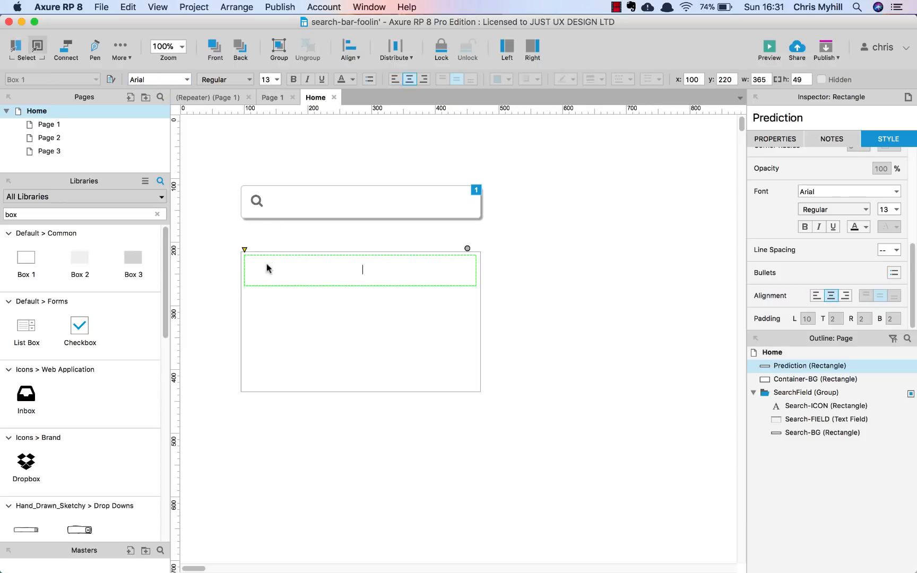
{"action": "left_click", "coordinate": [259, 304]}
{"action": "double_click", "coordinate": [258, 275]}
{"action": "left_click", "coordinate": [279, 265]}
{"action": "left_click", "coordinate": [327, 266]}
Enter "Coffee Table" in the Prediction rectangle and format the text left-aligned at size 16 in dark grey.
{"action": "double_click", "coordinate": [327, 267]}
{"action": "type", "text": "Coffee Table"}
{"action": "left_click", "coordinate": [394, 79]}
{"action": "key", "text": "super+a"}
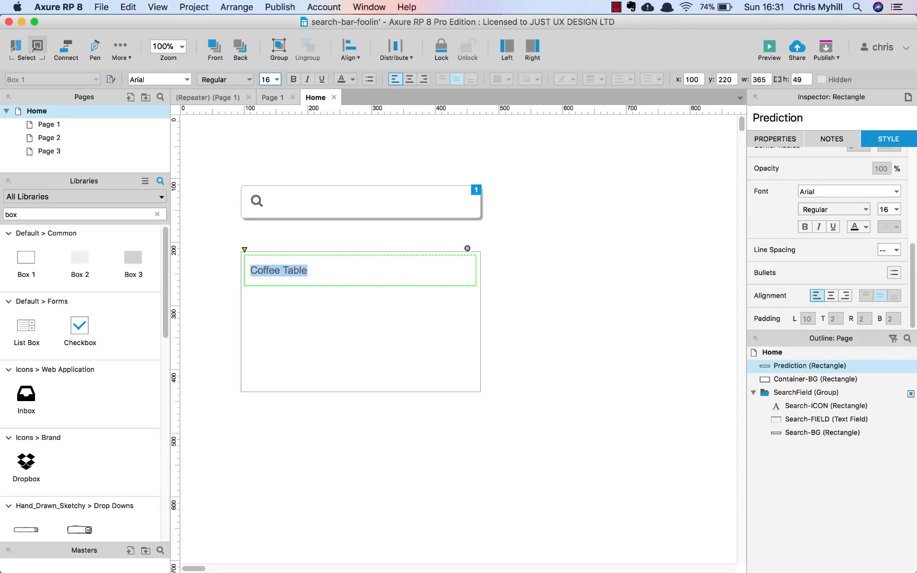
{"action": "left_click", "coordinate": [577, 262]}
{"action": "left_click", "coordinate": [456, 270]}
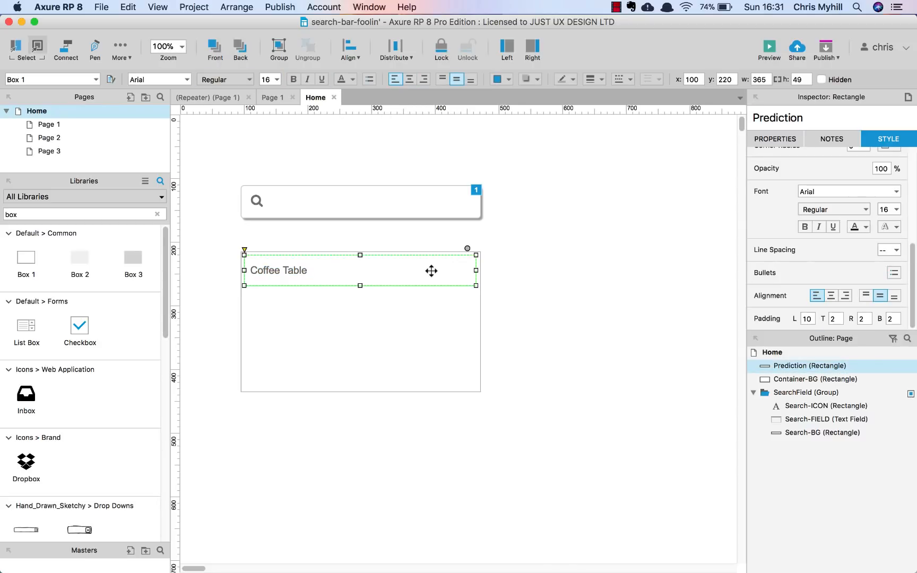
{"action": "left_click", "coordinate": [381, 348]}
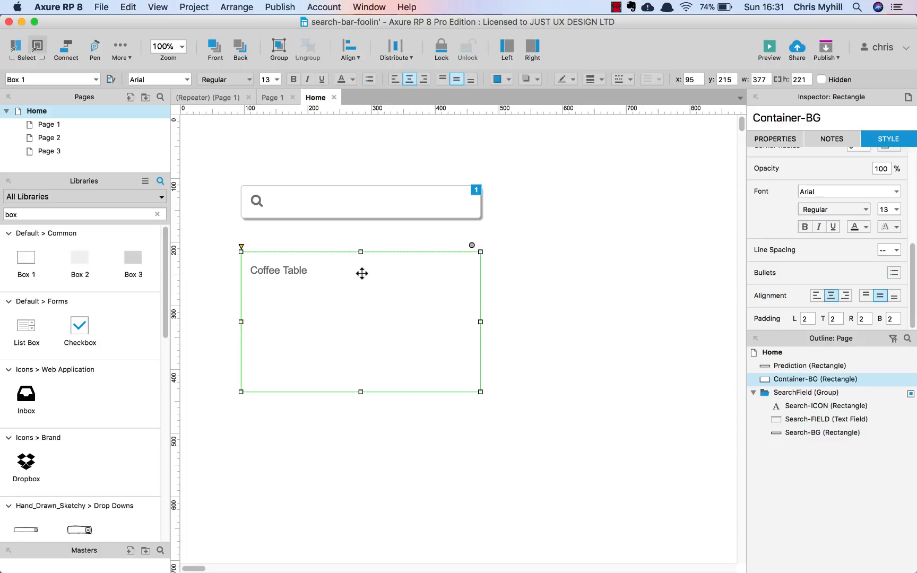
{"action": "left_click", "coordinate": [570, 364]}
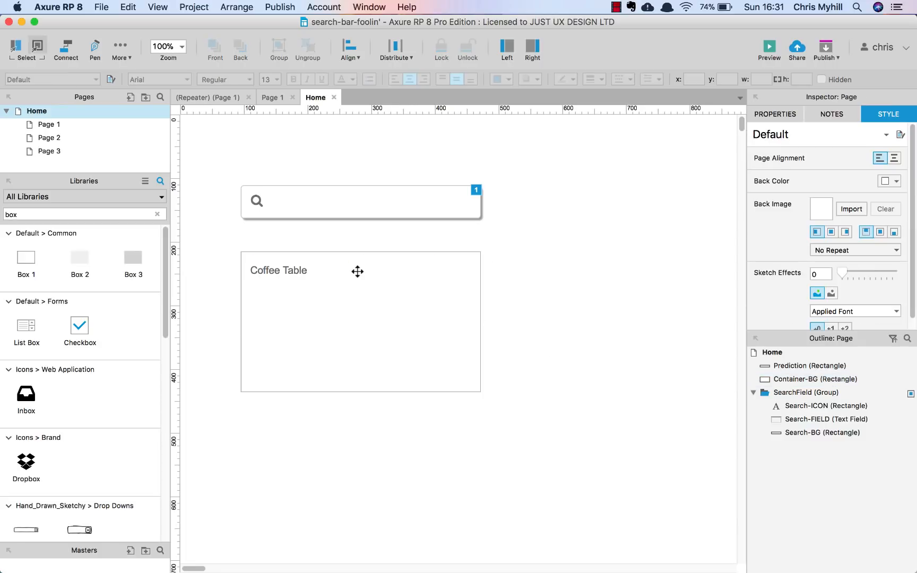
{"action": "left_click", "coordinate": [346, 270]}
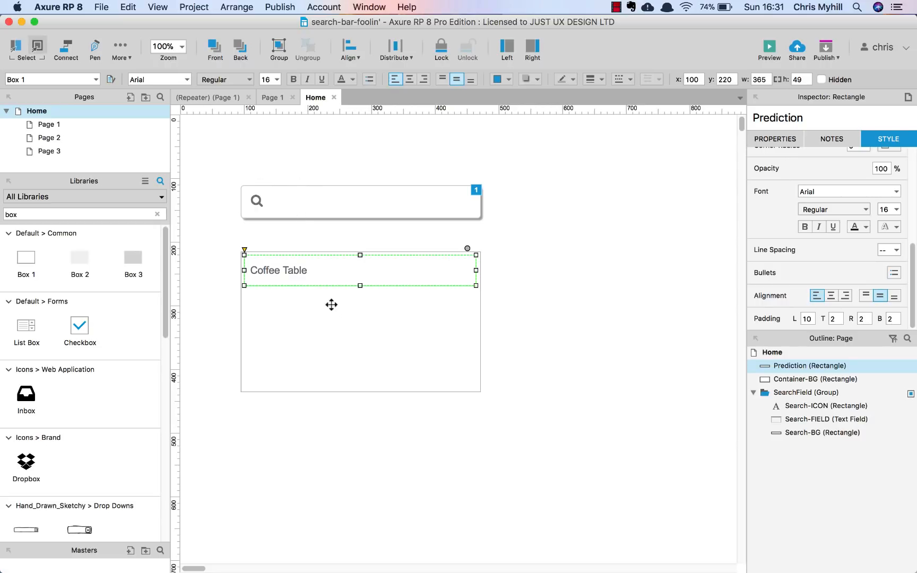
{"action": "left_click", "coordinate": [183, 311]}
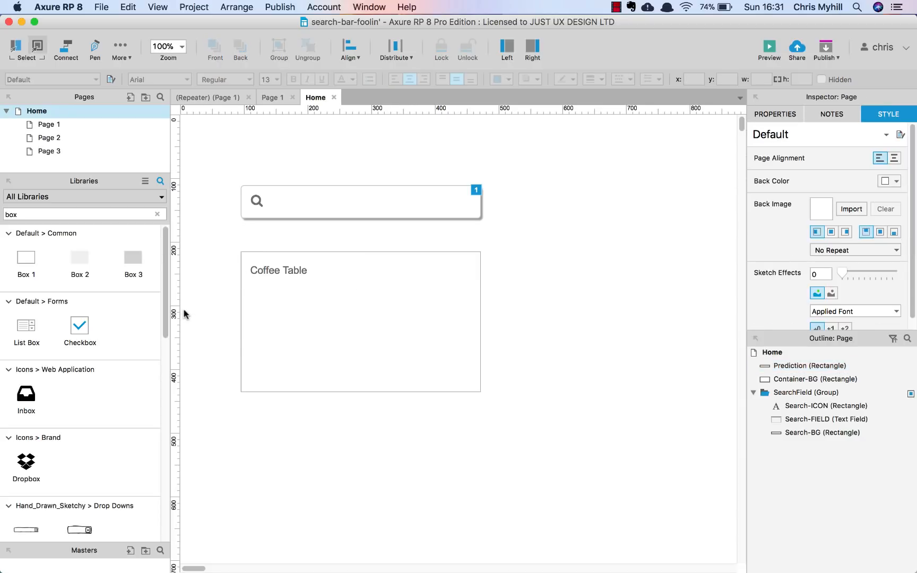
Give the Prediction rectangle a MouseOver interaction style with a light grey fill and black font color.
{"action": "left_click", "coordinate": [285, 282]}
{"action": "right_click", "coordinate": [299, 276]}
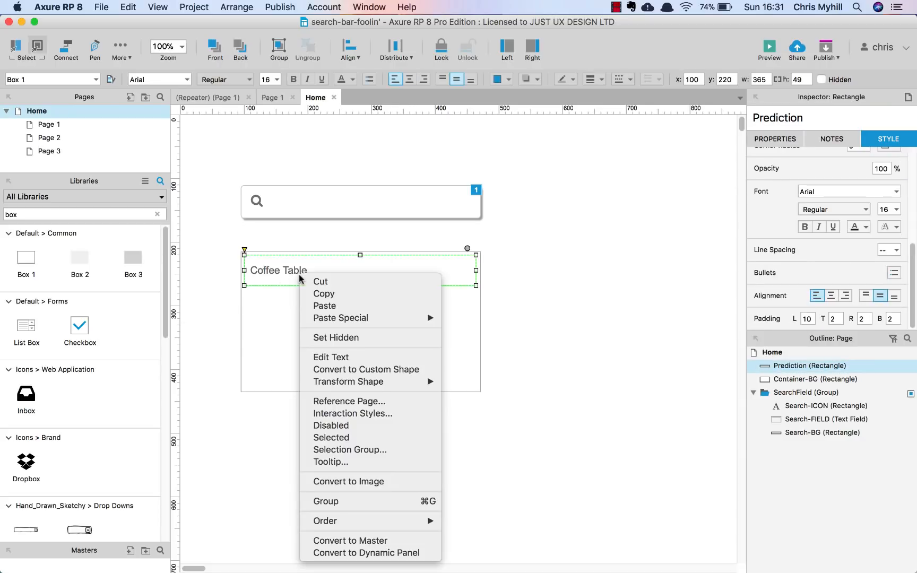
{"action": "left_click", "coordinate": [362, 415]}
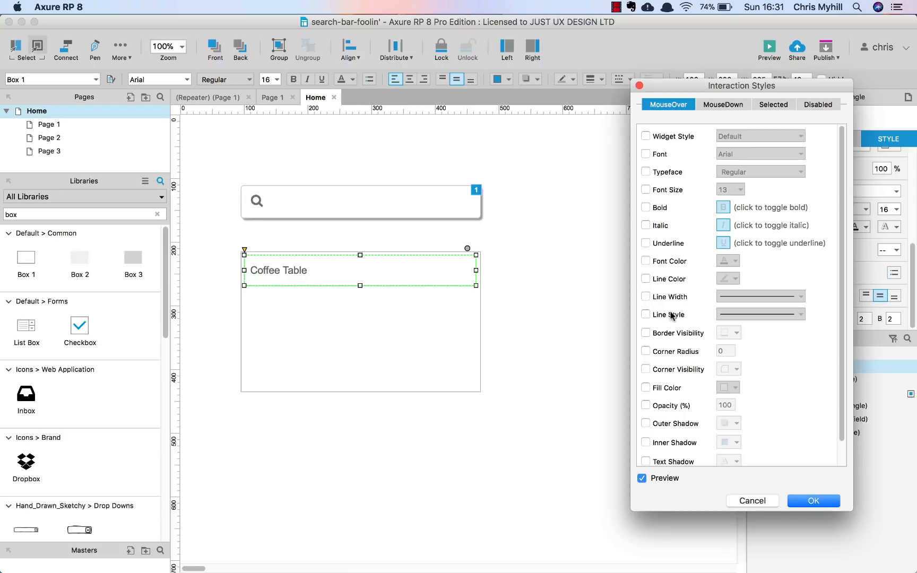
{"action": "left_click", "coordinate": [646, 387]}
{"action": "left_click", "coordinate": [734, 388]}
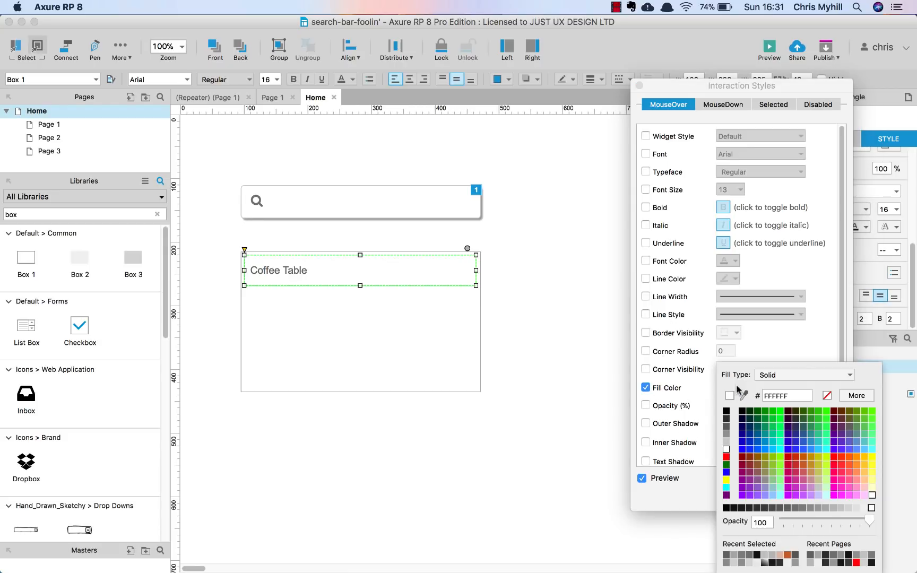
{"action": "left_click", "coordinate": [857, 509]}
{"action": "left_click", "coordinate": [661, 261]}
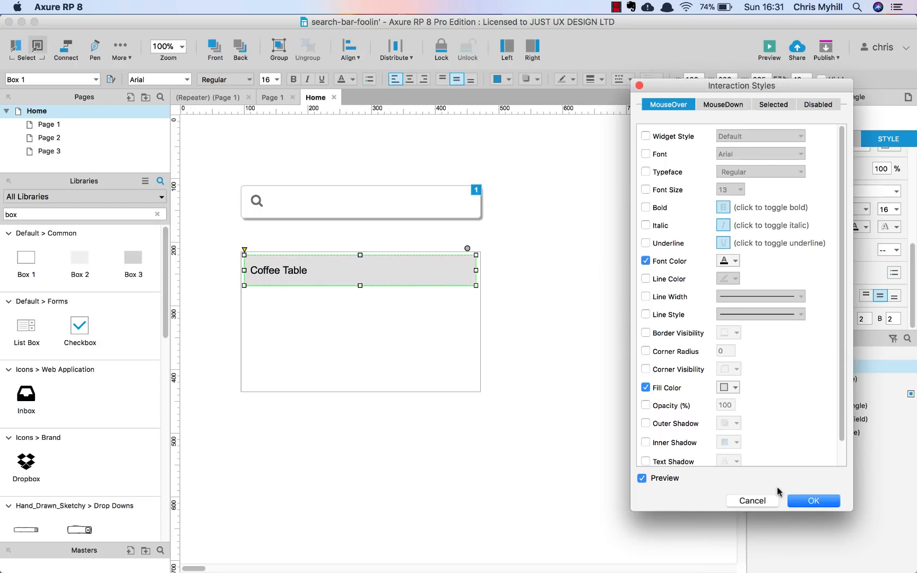
{"action": "left_click", "coordinate": [804, 501]}
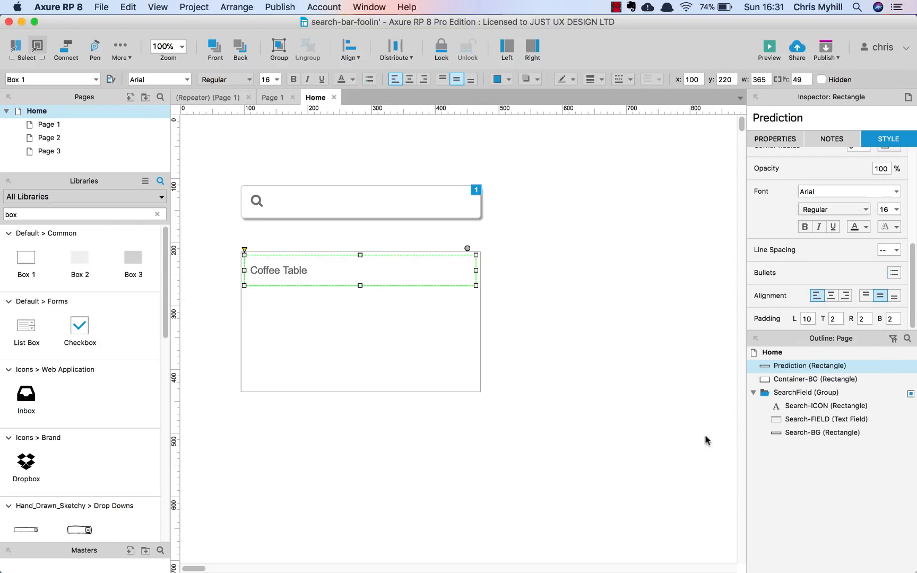
Group the Prediction and Container-BG rectangles and name the group Predictions.
{"action": "left_click", "coordinate": [531, 370]}
{"action": "left_click_drag", "start_coordinate": [508, 463], "coordinate": [205, 239]}
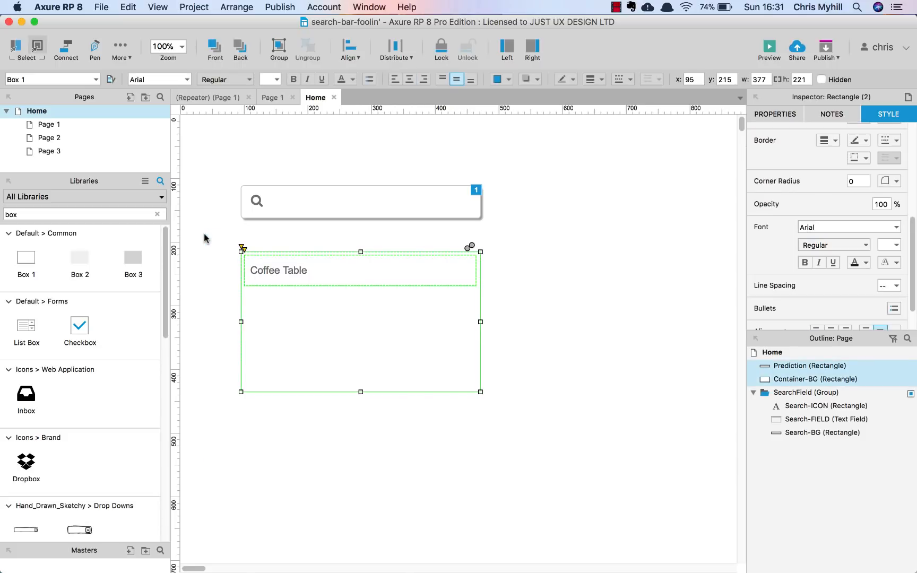
{"action": "key", "text": "super+g"}
{"action": "left_click", "coordinate": [794, 114]}
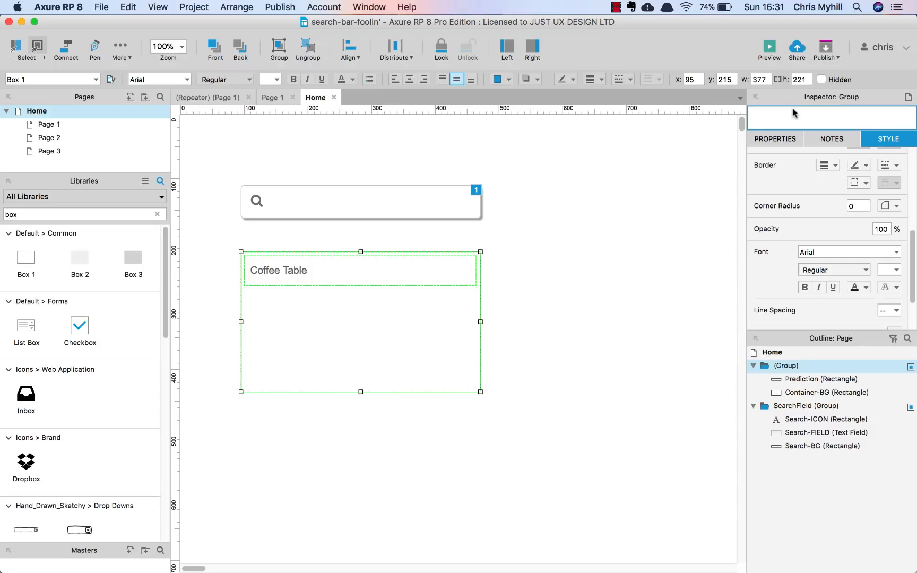
{"action": "type", "text": "Predictions"}
{"action": "left_click", "coordinate": [525, 298]}
{"action": "left_click", "coordinate": [361, 299]}
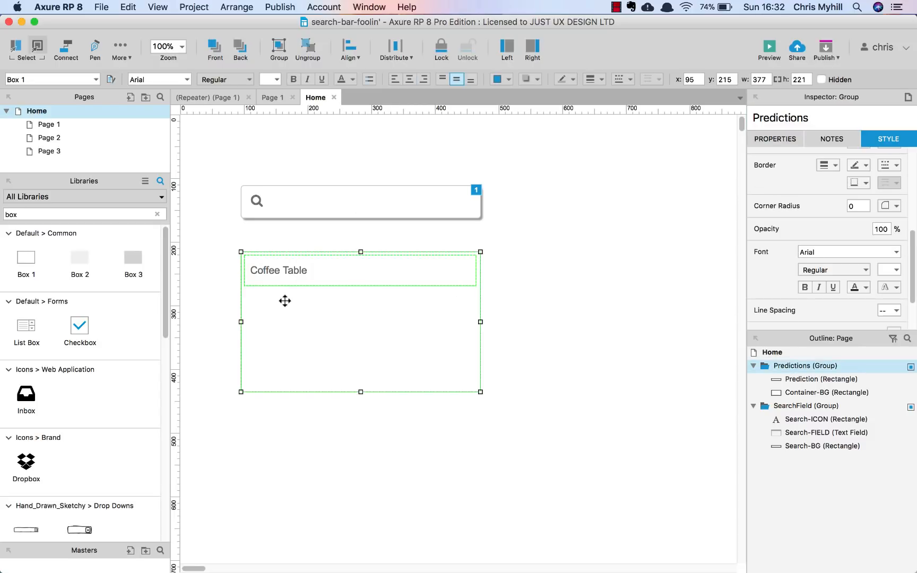
{"action": "double_click", "coordinate": [278, 274]}
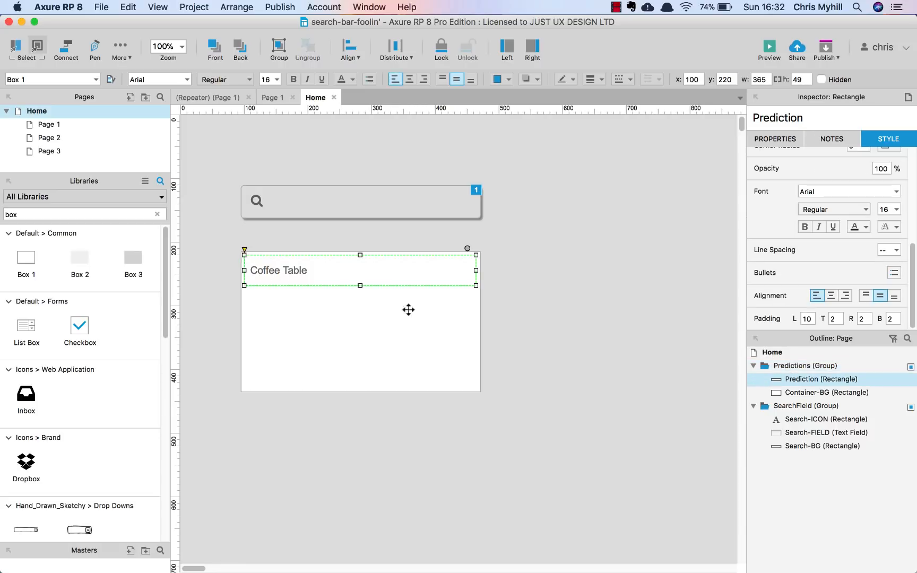
{"action": "left_click", "coordinate": [229, 271]}
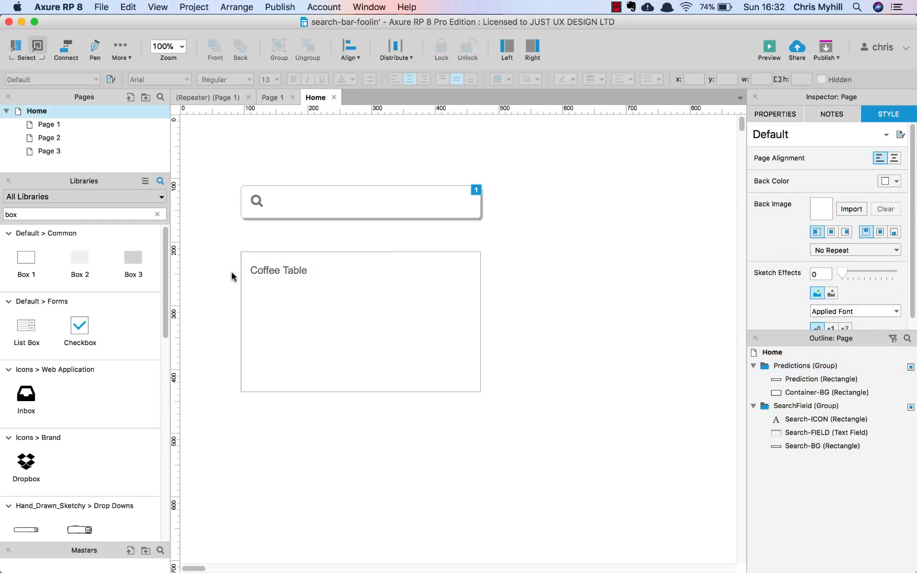
Move the Predictions group up to y 162 so it meets the bottom edge of the search bar.
{"action": "left_click_drag", "start_coordinate": [332, 339], "coordinate": [334, 323]}
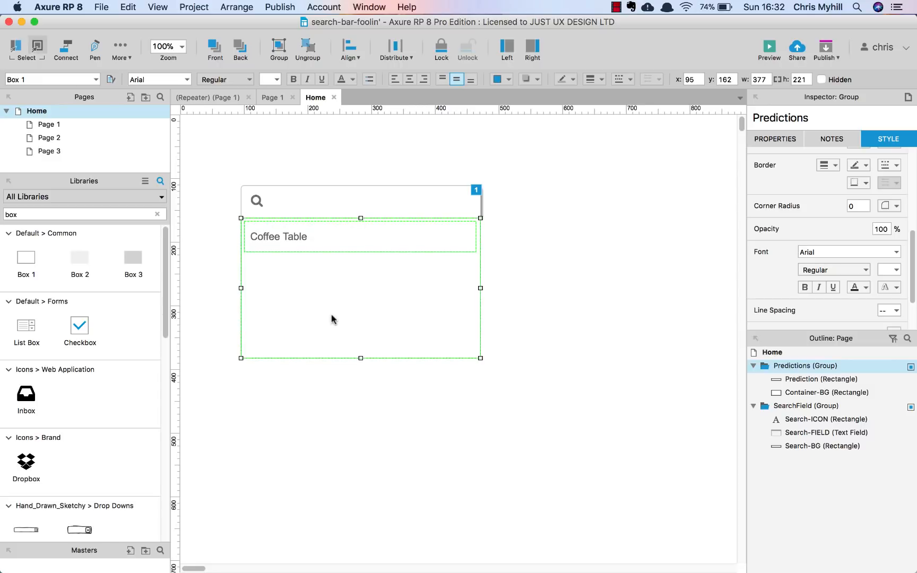
{"action": "left_click", "coordinate": [537, 259]}
{"action": "left_click", "coordinate": [440, 273]}
Collapse the SearchField group and reorder it above the Predictions group in the page outline.
{"action": "mouse_move", "coordinate": [764, 366]}
{"action": "left_click", "coordinate": [753, 406]}
{"action": "left_click_drag", "start_coordinate": [778, 409], "coordinate": [761, 366]}
{"action": "left_click", "coordinate": [643, 327]}
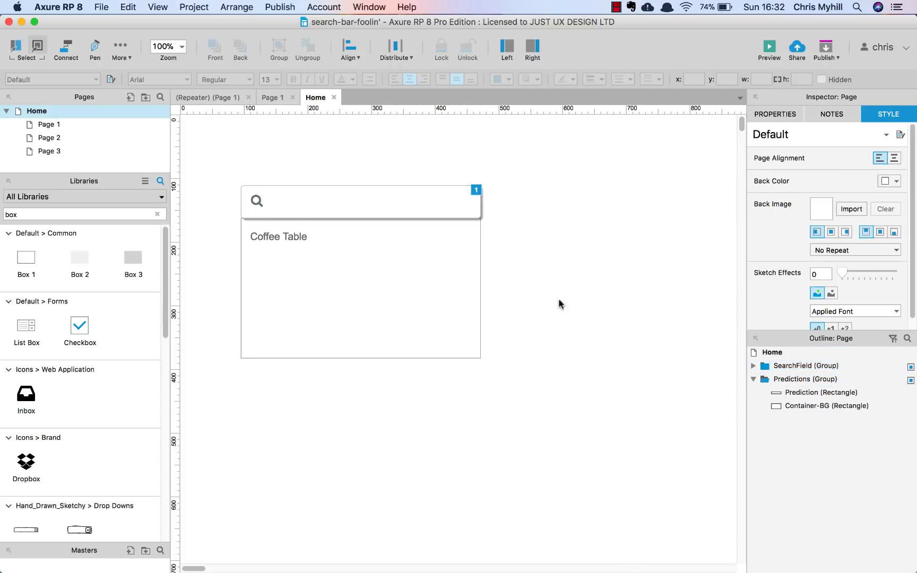
Nudge the Predictions group to x 96, y 160 so it tucks behind the search bar.
{"action": "left_click", "coordinate": [316, 286]}
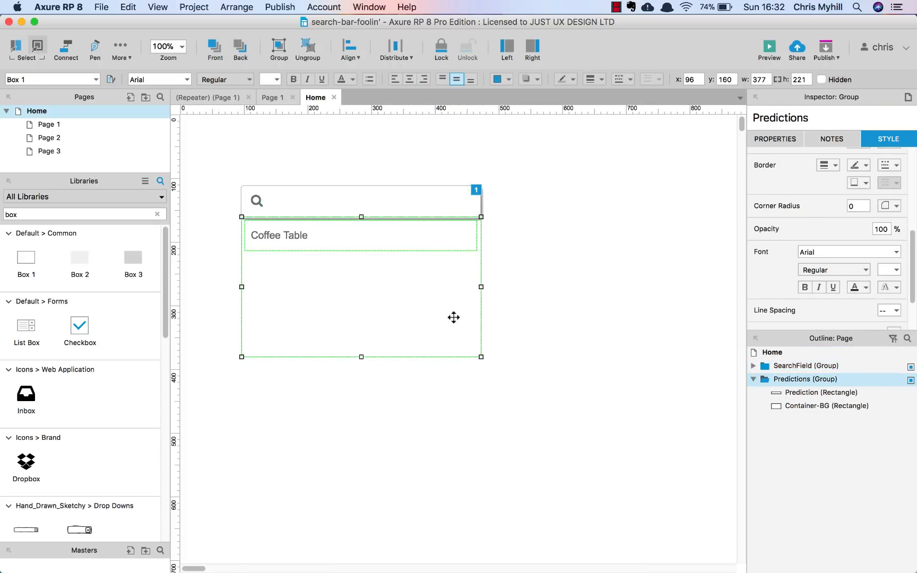
Nudge the Predictions group down slightly and stretch its top edge up behind the search bar to y 155, height 227.
{"action": "left_click", "coordinate": [452, 317]}
{"action": "left_click", "coordinate": [546, 320]}
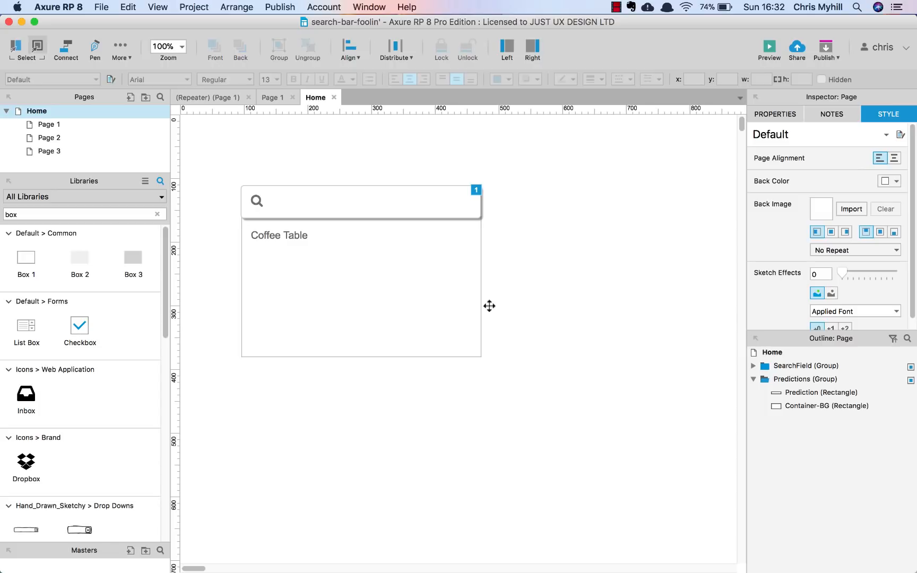
{"action": "left_click", "coordinate": [308, 281]}
{"action": "left_click", "coordinate": [484, 279]}
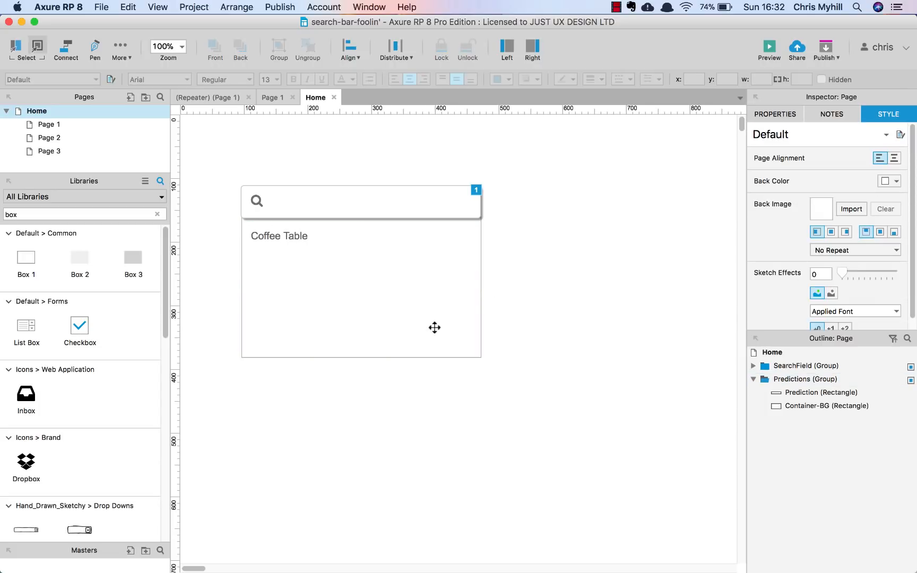
{"action": "left_click", "coordinate": [448, 298]}
{"action": "left_click", "coordinate": [464, 301]}
{"action": "left_click_drag", "start_coordinate": [361, 215], "coordinate": [363, 211]}
{"action": "left_click", "coordinate": [582, 280]}
Preview the Home page in the browser and test focusing and leaving the search field.
{"action": "left_click", "coordinate": [769, 49]}
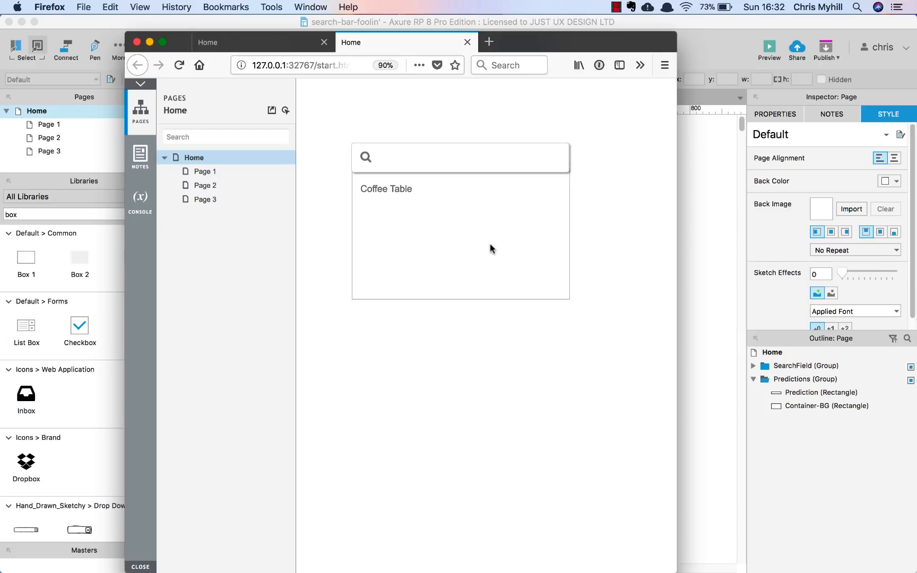
{"action": "left_click", "coordinate": [435, 156]}
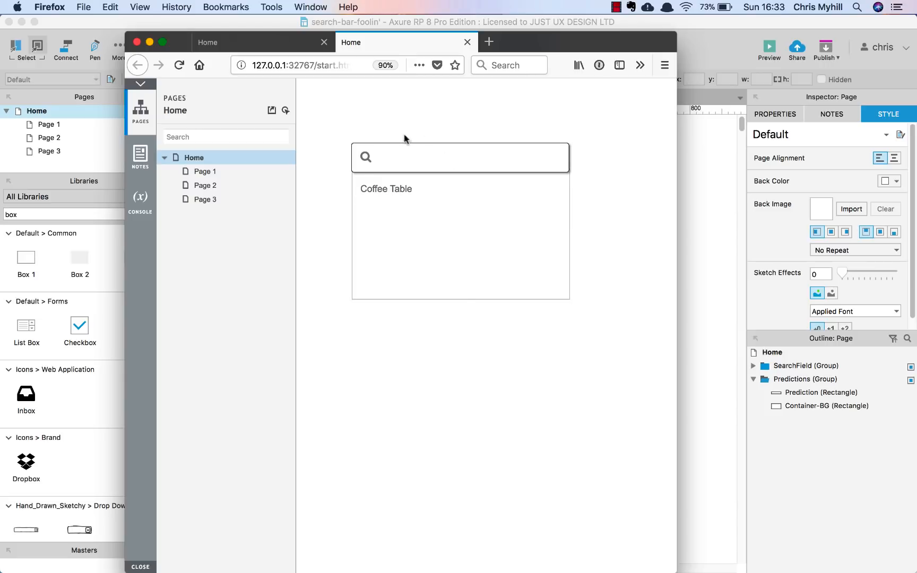
{"action": "left_click", "coordinate": [466, 121]}
Switch to Chrome, clear the Wayfair search box to examine how its suggestion list behaves when empty, and return to Axure RP.
{"action": "mouse_move", "coordinate": [413, 570]}
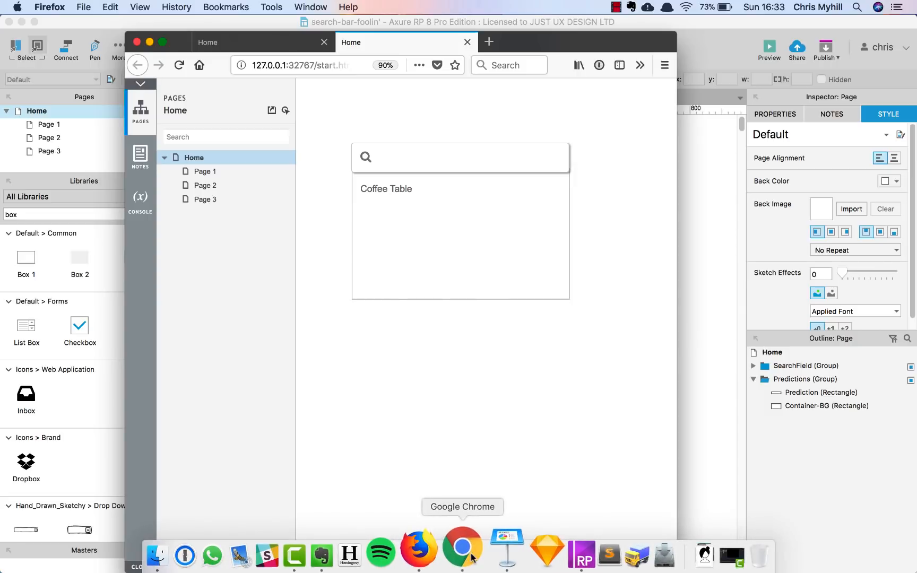
{"action": "left_click", "coordinate": [462, 552]}
{"action": "left_click_drag", "start_coordinate": [491, 285], "coordinate": [379, 281]}
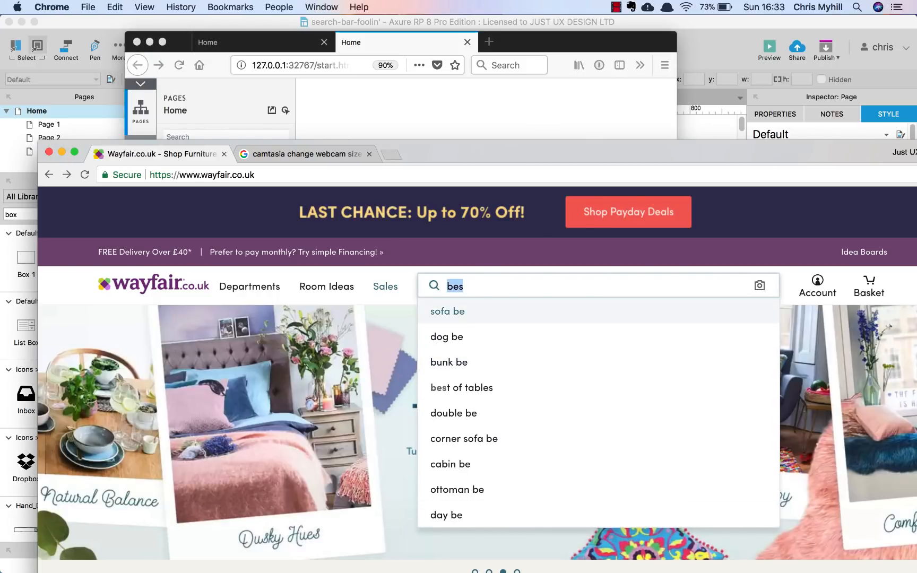
{"action": "key", "text": "BackSpace"}
{"action": "left_click", "coordinate": [494, 267]}
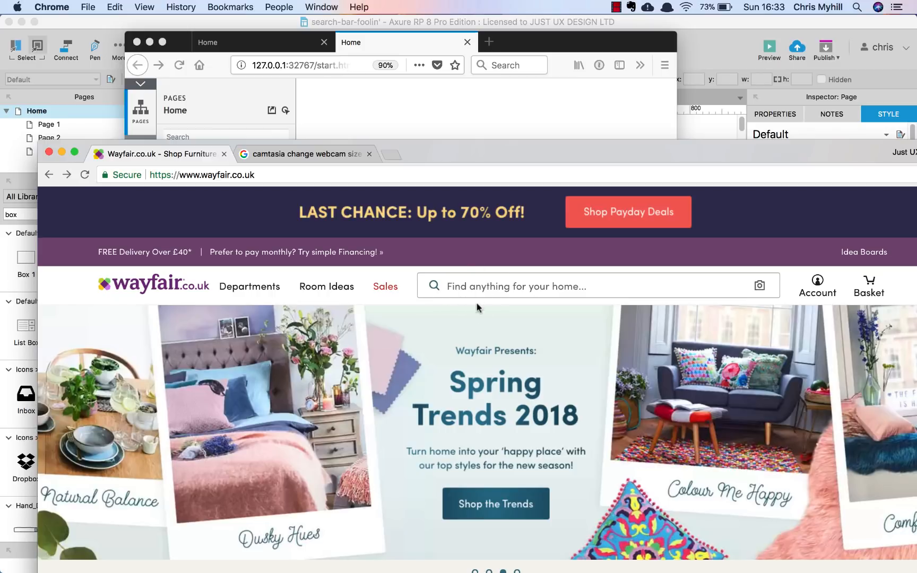
{"action": "left_click", "coordinate": [536, 116]}
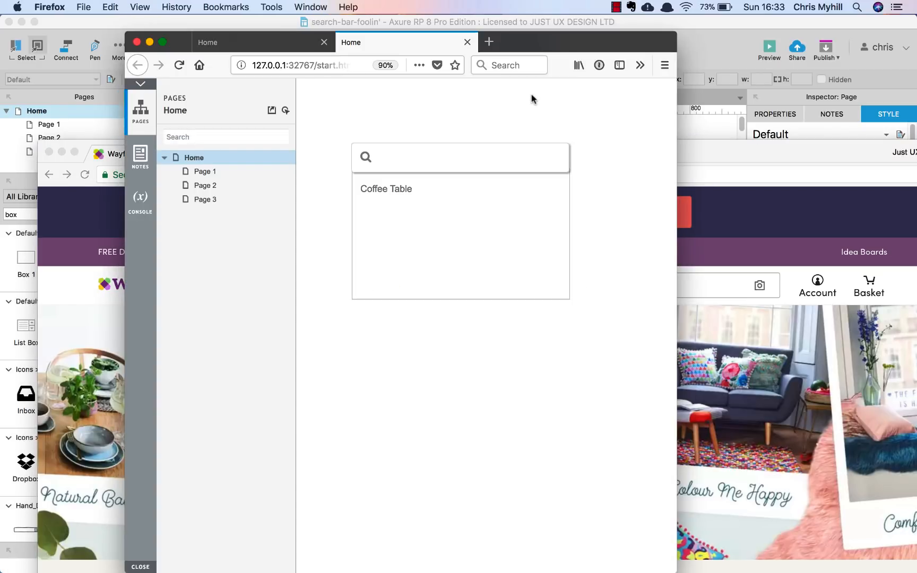
{"action": "left_click", "coordinate": [695, 133]}
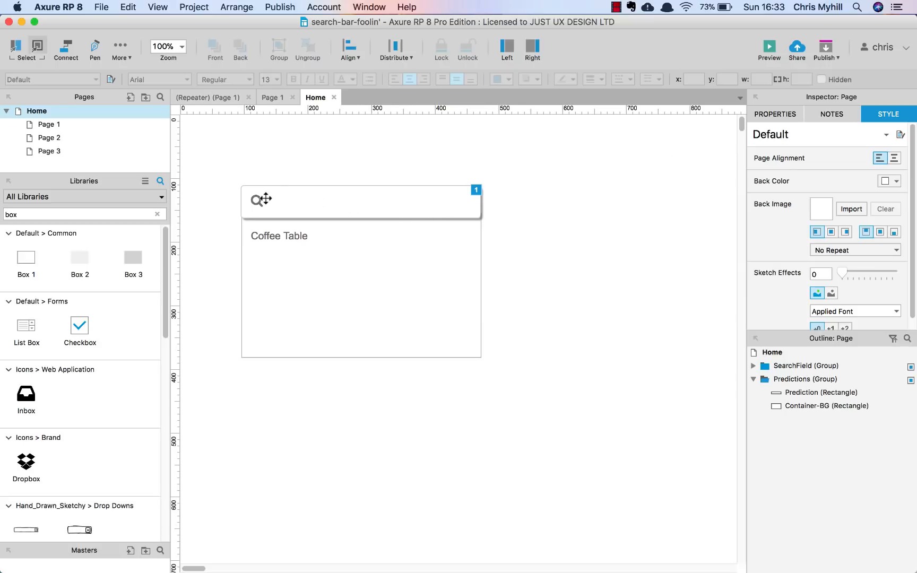
Add an OnTextChange case to the Search-FIELD text field with the condition that text on This does not equal an empty value.
{"action": "left_click", "coordinate": [301, 205]}
{"action": "left_click", "coordinate": [281, 199]}
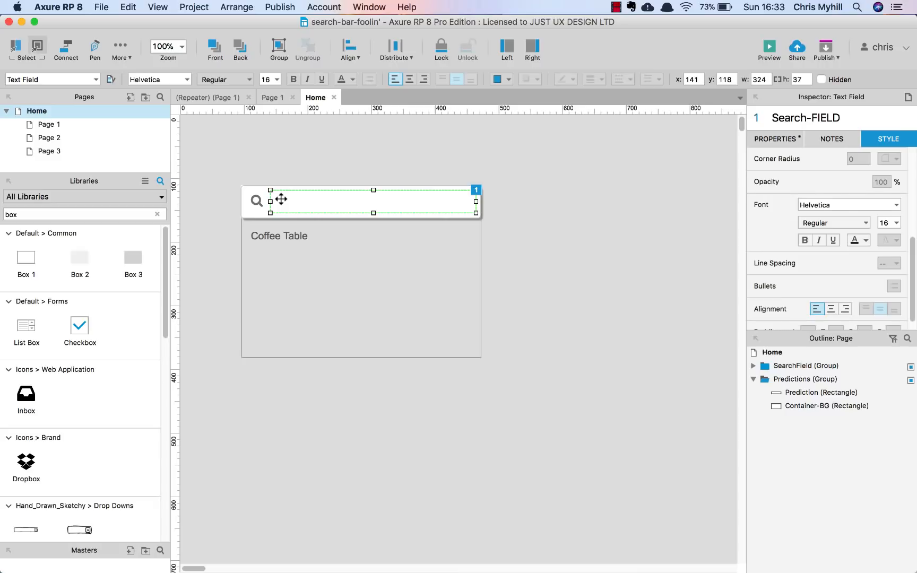
{"action": "left_click", "coordinate": [807, 117]}
{"action": "left_click_drag", "start_coordinate": [862, 116], "coordinate": [726, 105]}
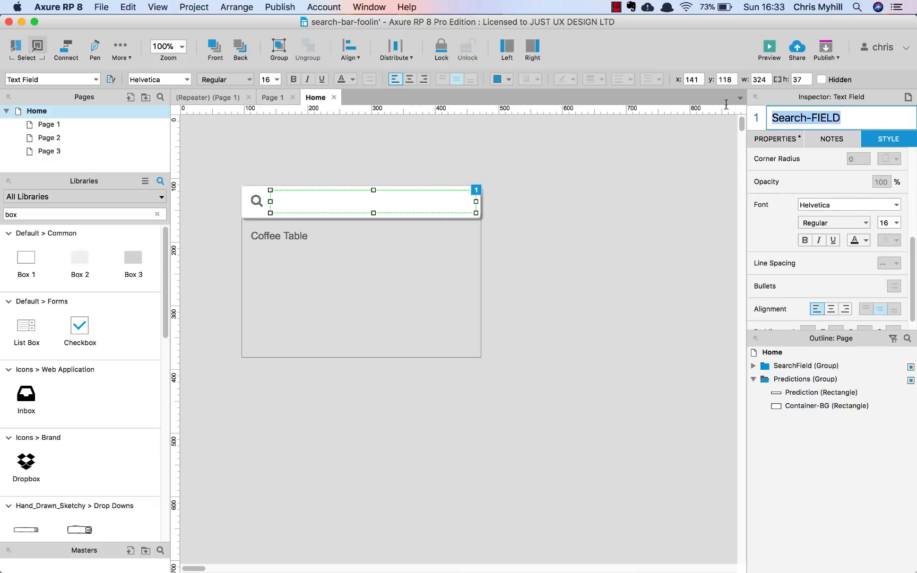
{"action": "left_click", "coordinate": [773, 139]}
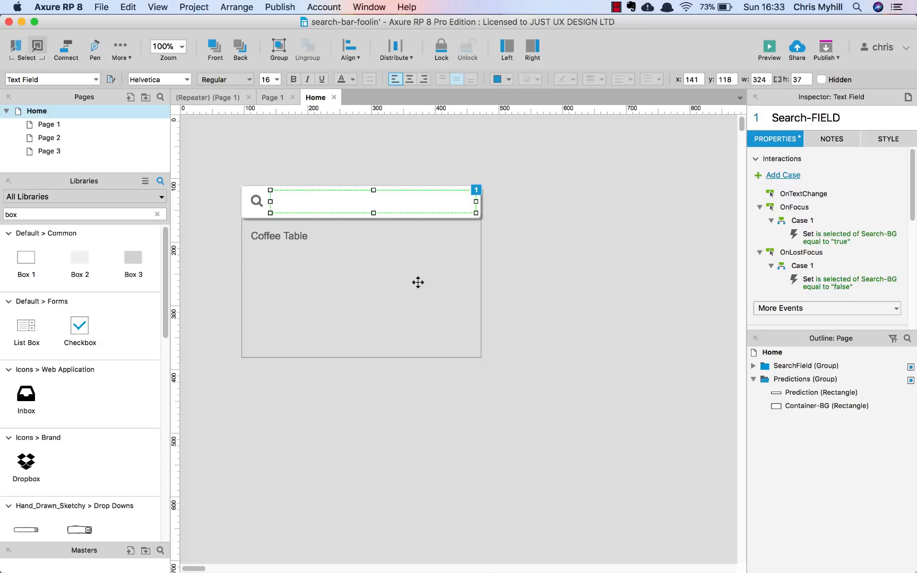
{"action": "double_click", "coordinate": [789, 195]}
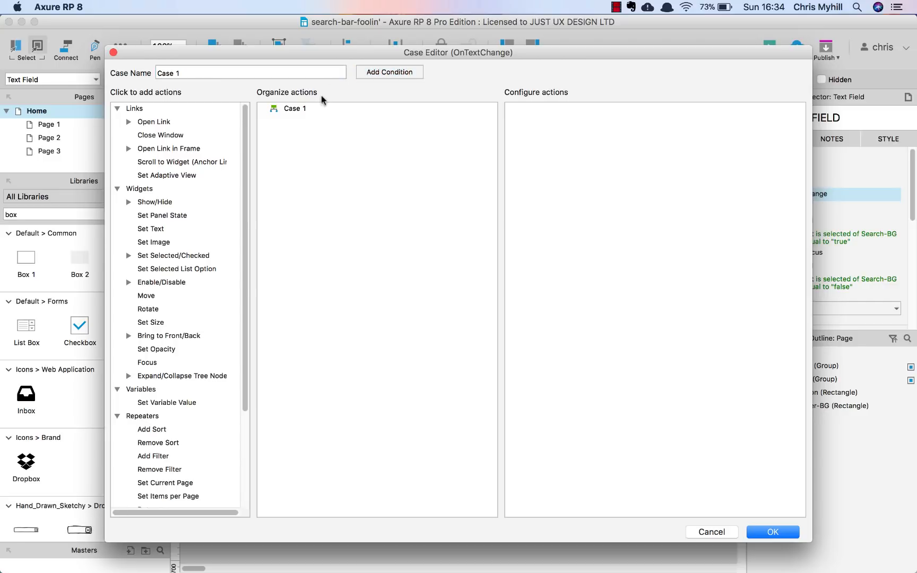
{"action": "left_click", "coordinate": [388, 74]}
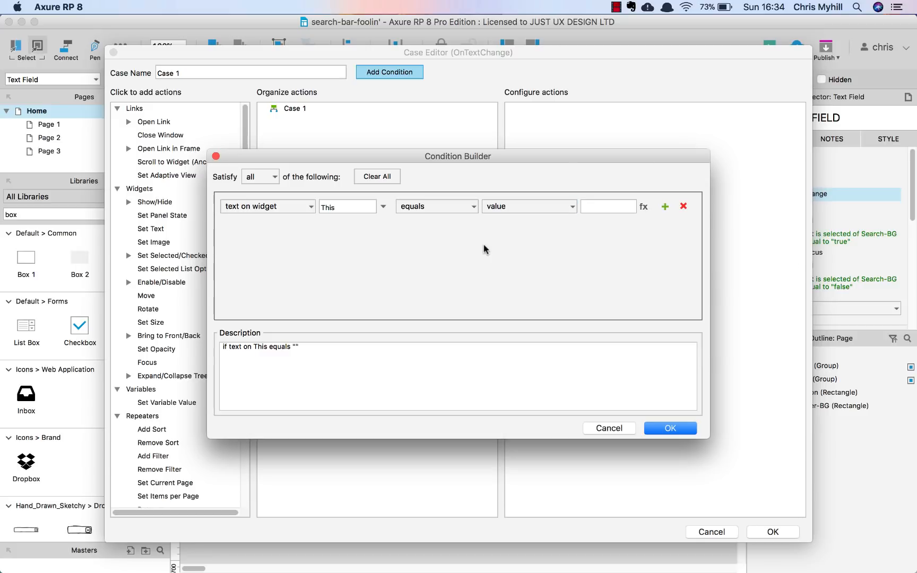
{"action": "left_click", "coordinate": [263, 207]}
{"action": "left_click", "coordinate": [432, 212]}
{"action": "left_click", "coordinate": [431, 240]}
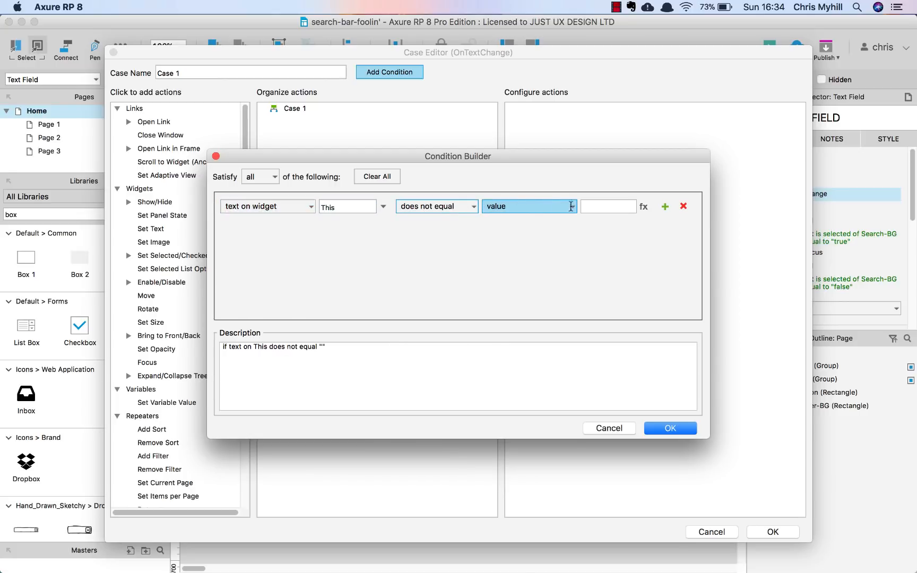
{"action": "left_click", "coordinate": [598, 207]}
{"action": "left_click", "coordinate": [652, 428]}
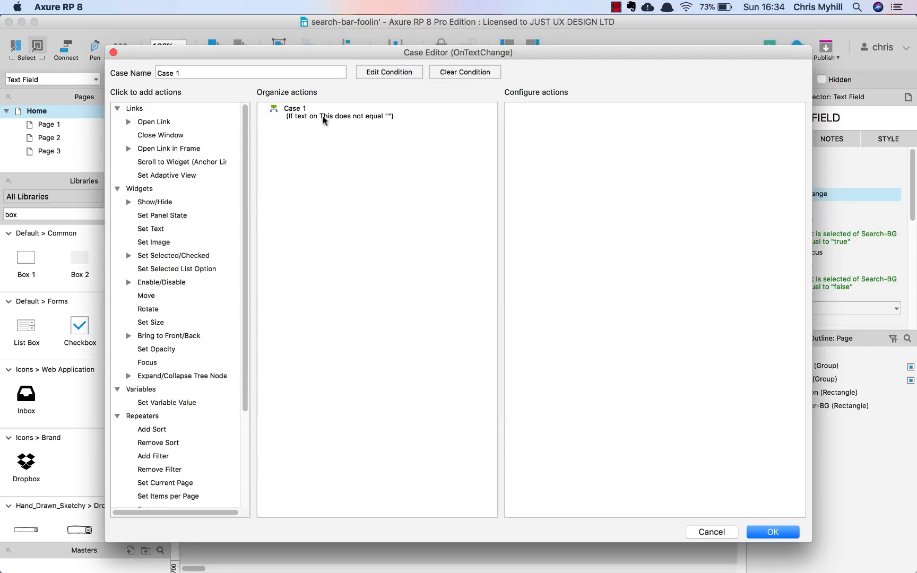
Add a Show action for the Predictions group to the OnTextChange case and save it.
{"action": "left_click", "coordinate": [158, 203]}
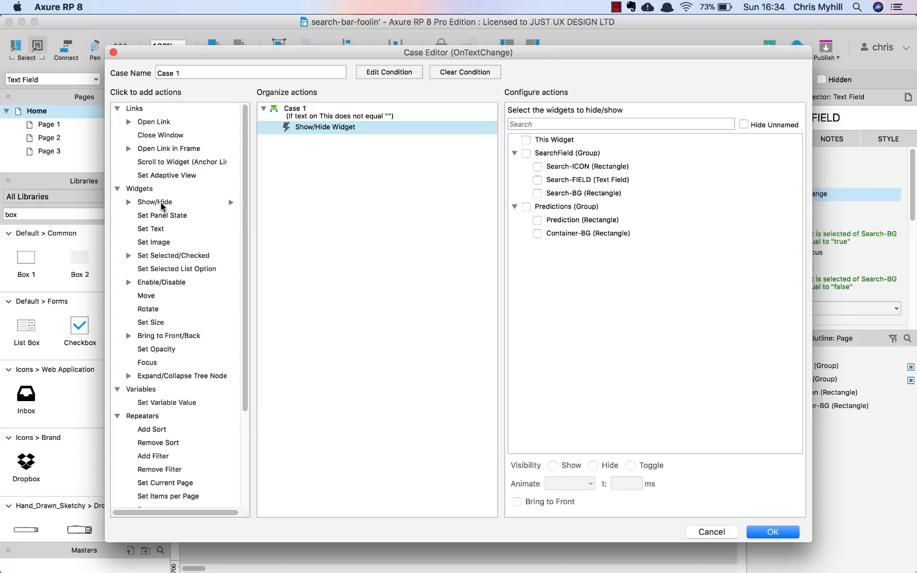
{"action": "left_click", "coordinate": [526, 206]}
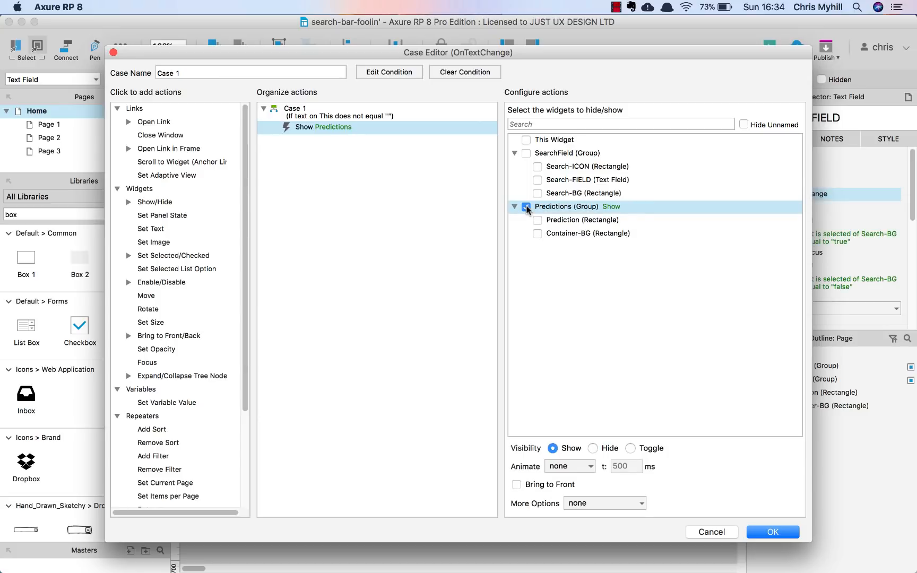
{"action": "left_click", "coordinate": [753, 531]}
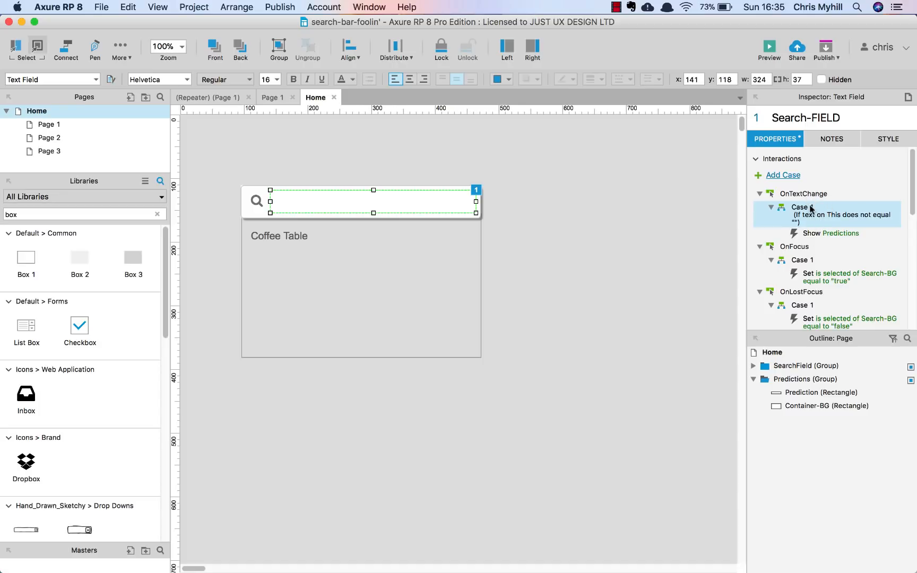
Duplicate the conditional Show Predictions case under Search-FIELD's OnTextChange event.
{"action": "key", "text": "super+c"}
{"action": "key", "text": "super+v"}
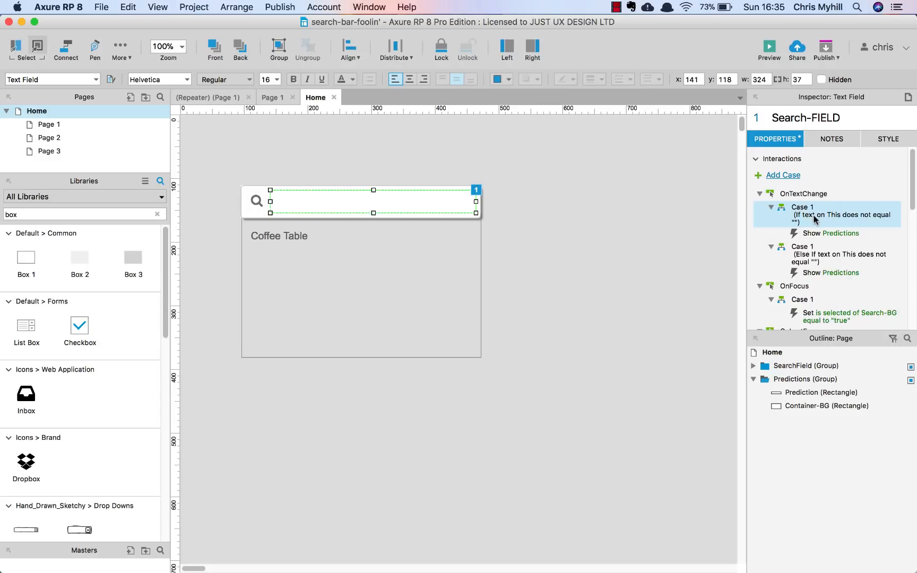
{"action": "left_click", "coordinate": [821, 273]}
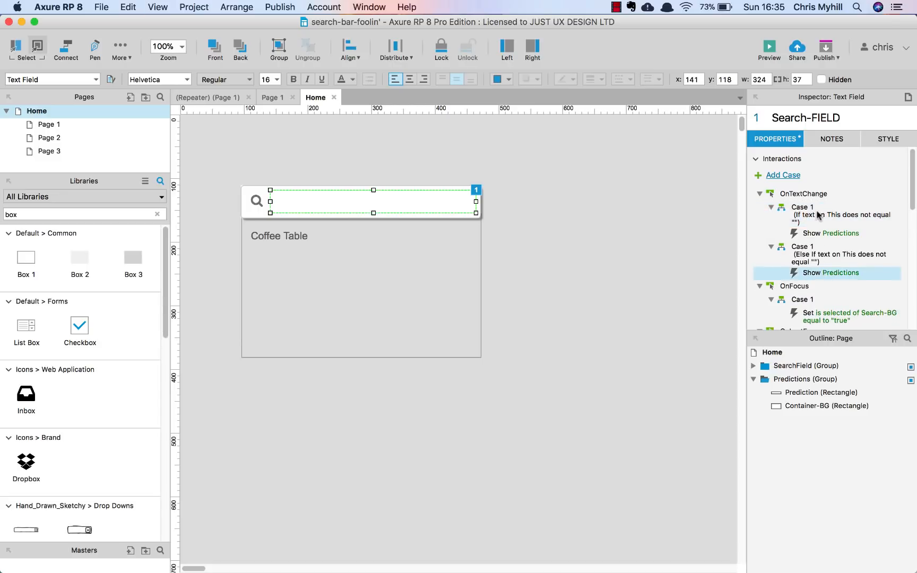
{"action": "left_click", "coordinate": [814, 255]}
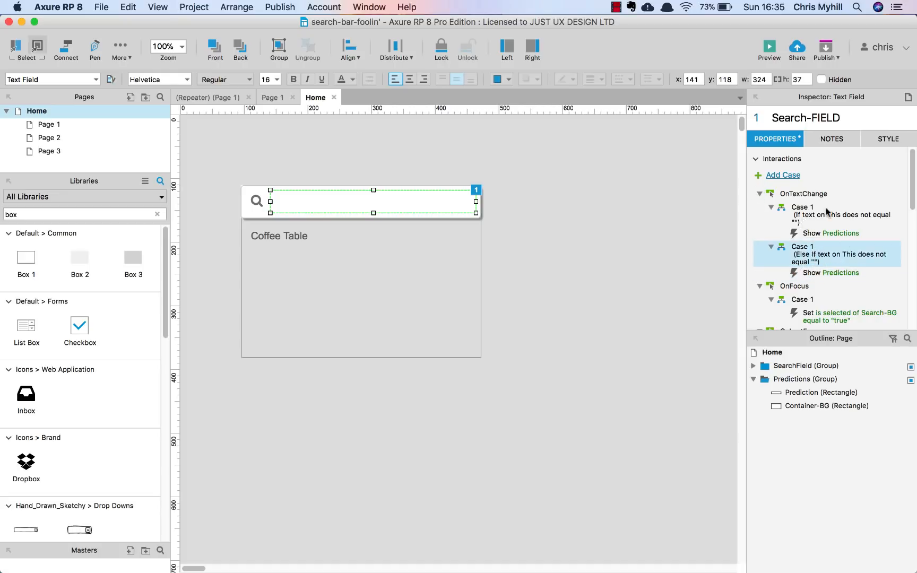
Change the duplicated case's condition so that text on This equals an empty value.
{"action": "double_click", "coordinate": [807, 259]}
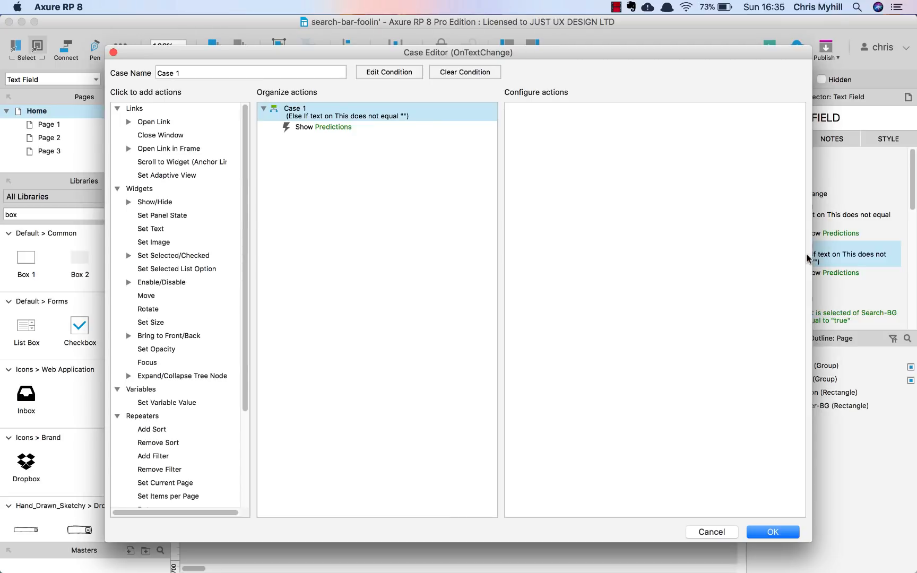
{"action": "left_click", "coordinate": [388, 74]}
{"action": "left_click", "coordinate": [377, 74]}
{"action": "left_click", "coordinate": [424, 206]}
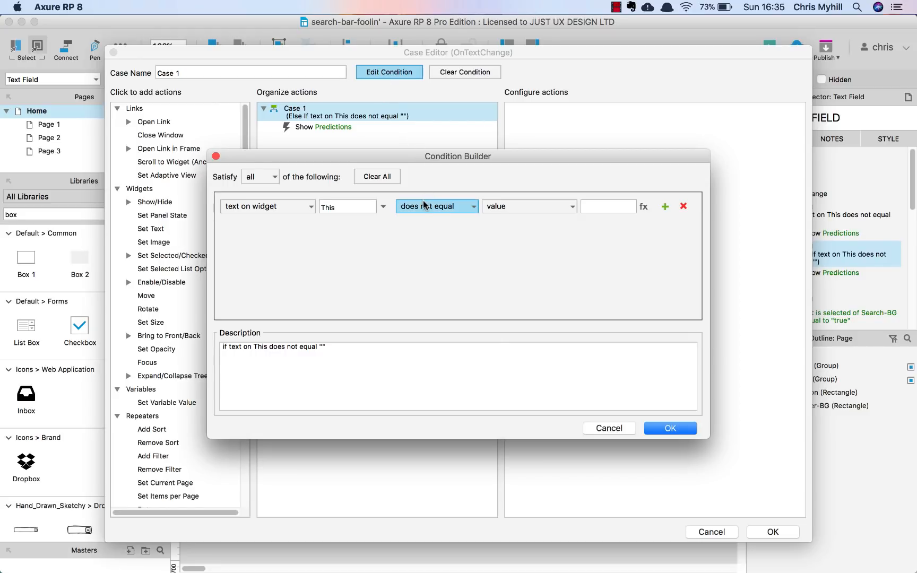
{"action": "left_click", "coordinate": [424, 223]}
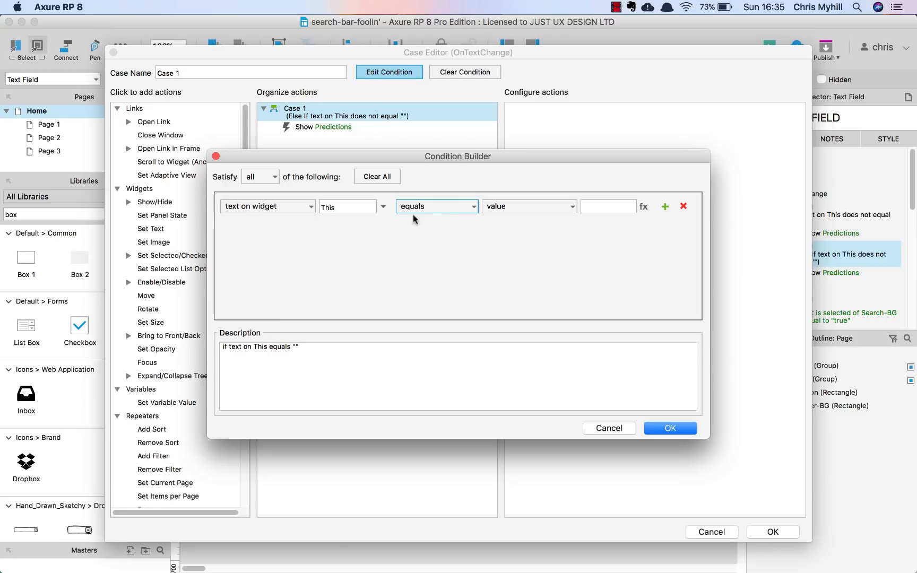
{"action": "left_click", "coordinate": [627, 207]}
{"action": "left_click", "coordinate": [671, 428]}
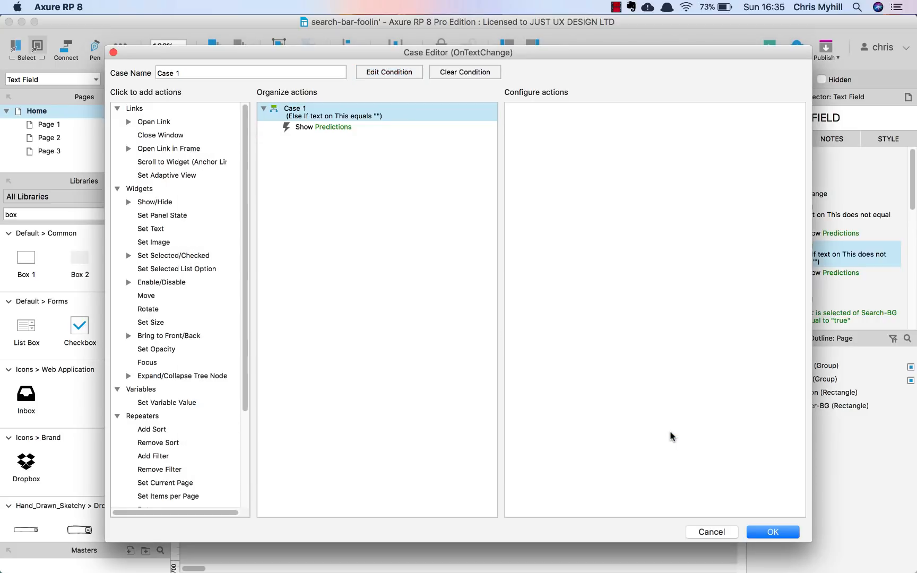
Change the duplicated case's action to hide the Predictions group and save the case.
{"action": "left_click", "coordinate": [294, 131]}
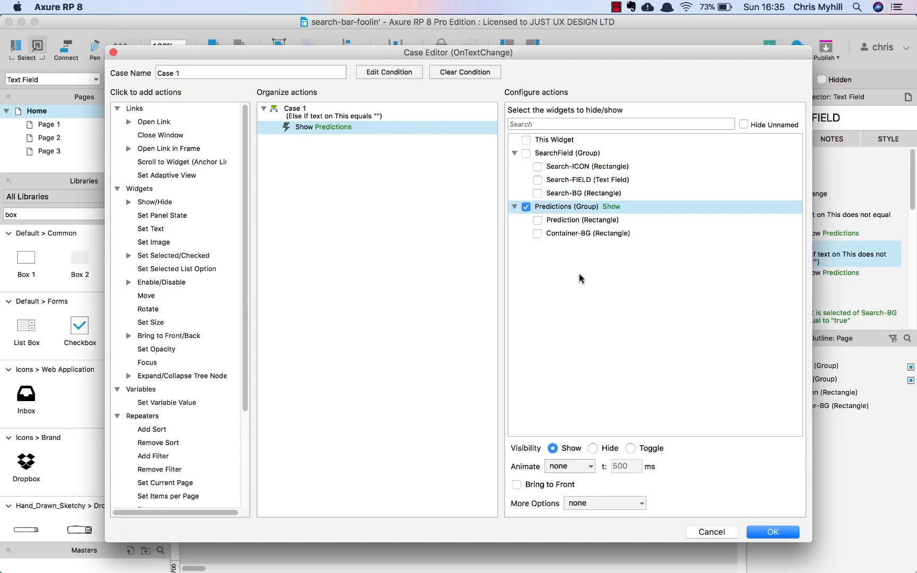
{"action": "mouse_move", "coordinate": [578, 204]}
{"action": "left_click", "coordinate": [592, 448]}
{"action": "left_click", "coordinate": [769, 531]}
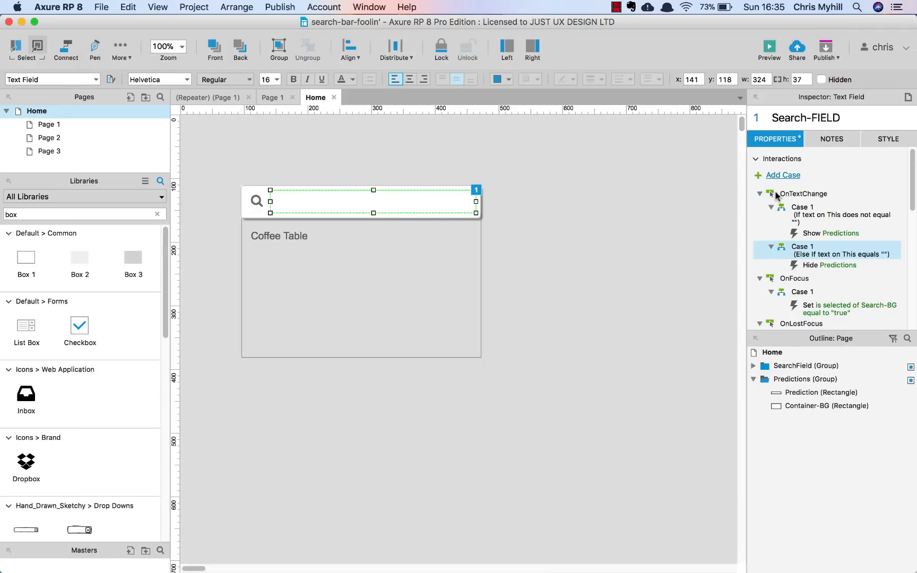
Compare the conditions and actions of the two OnTextChange cases on Search-FIELD.
{"action": "left_click", "coordinate": [776, 193]}
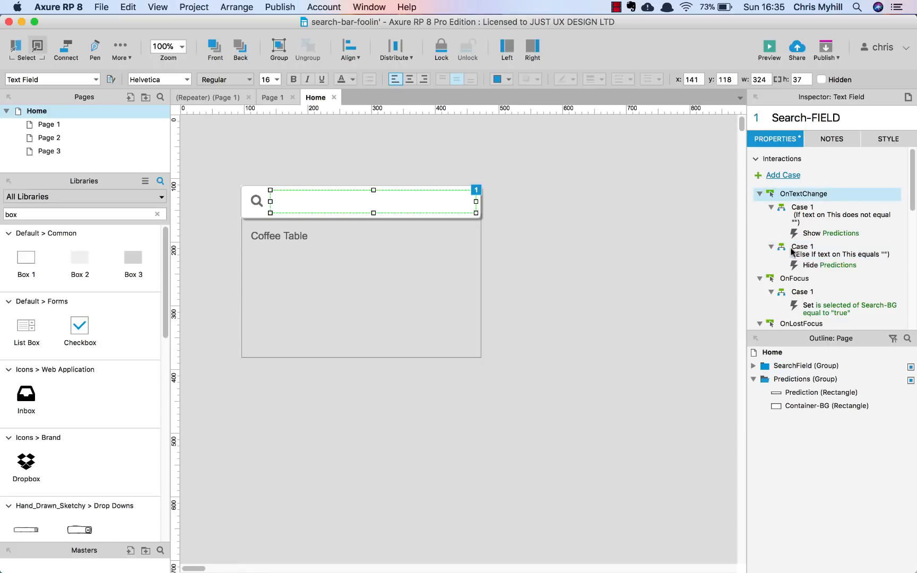
{"action": "left_click", "coordinate": [812, 220]}
{"action": "left_click", "coordinate": [846, 247]}
{"action": "left_click", "coordinate": [829, 212]}
{"action": "left_click", "coordinate": [824, 249]}
{"action": "left_click", "coordinate": [824, 218]}
{"action": "left_click", "coordinate": [824, 255]}
{"action": "left_click", "coordinate": [824, 215]}
{"action": "left_click", "coordinate": [819, 253]}
{"action": "left_click", "coordinate": [818, 210]}
{"action": "left_click", "coordinate": [812, 250]}
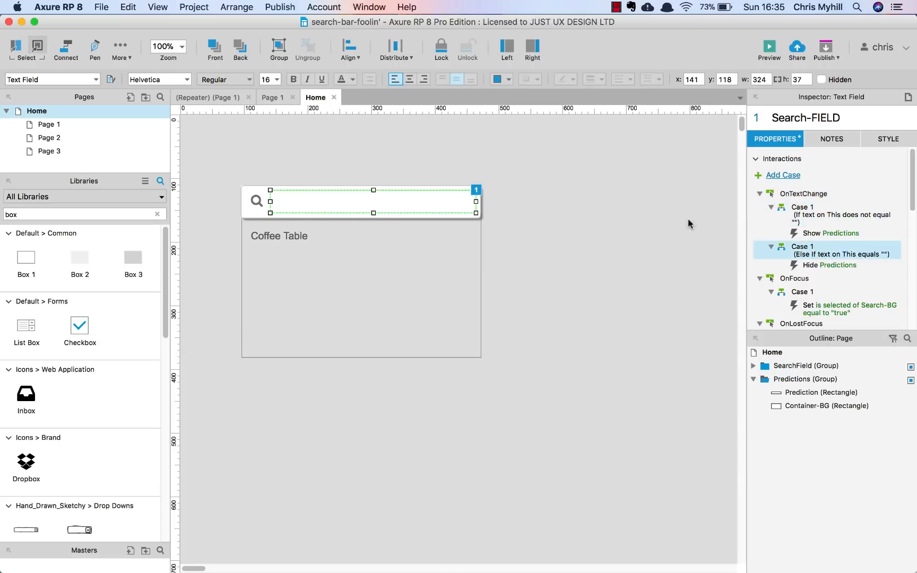
Set the Predictions group below the search bar as hidden by default.
{"action": "left_click", "coordinate": [606, 212]}
{"action": "left_click", "coordinate": [338, 344]}
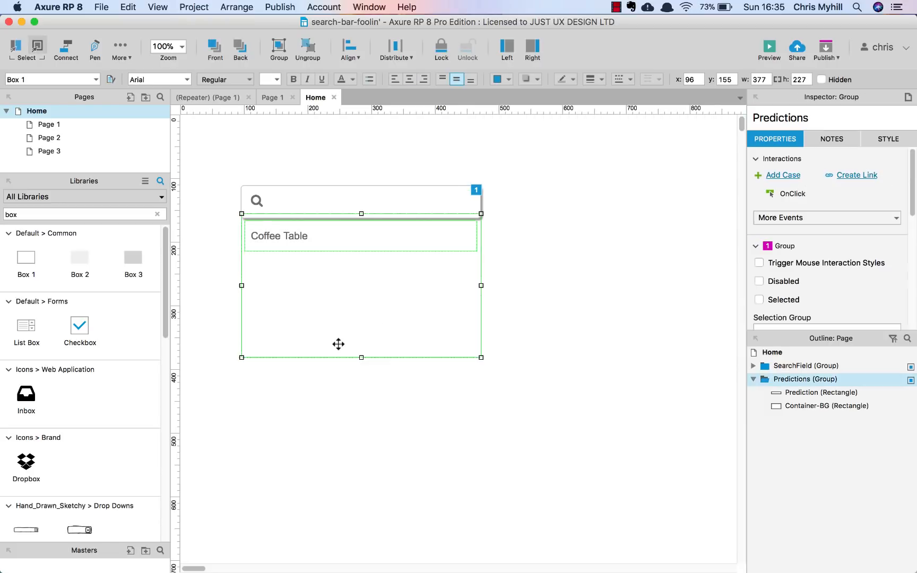
{"action": "mouse_move", "coordinate": [787, 378]}
{"action": "right_click", "coordinate": [312, 254]}
{"action": "left_click", "coordinate": [361, 320]}
{"action": "left_click", "coordinate": [492, 288]}
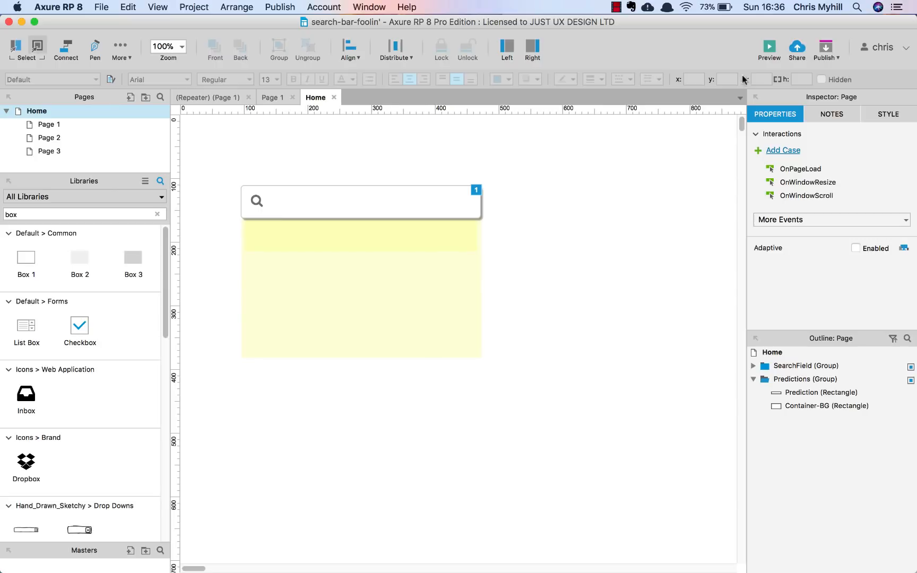
Preview the Home page in the browser and enter "coffe" in the search field to test the predictions dropdown.
{"action": "left_click", "coordinate": [770, 47]}
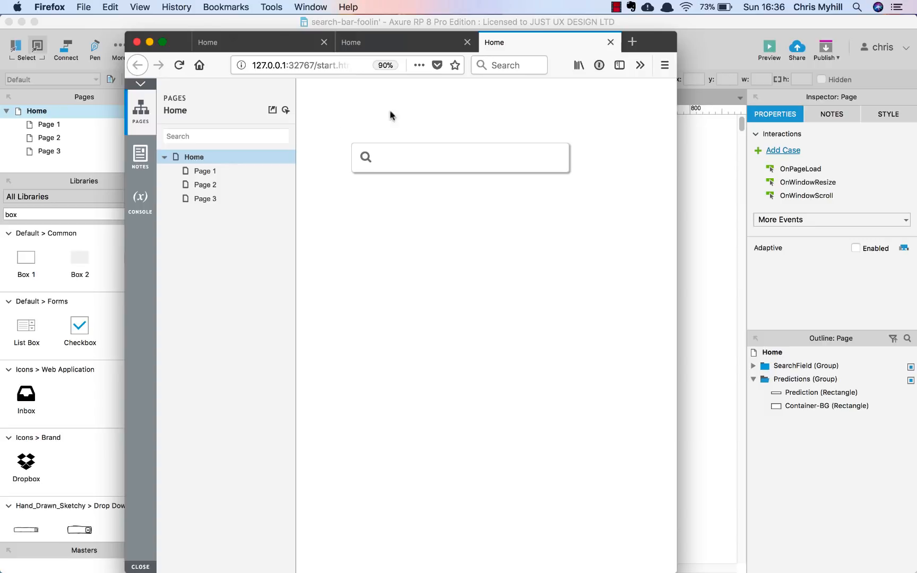
{"action": "left_click", "coordinate": [473, 157]}
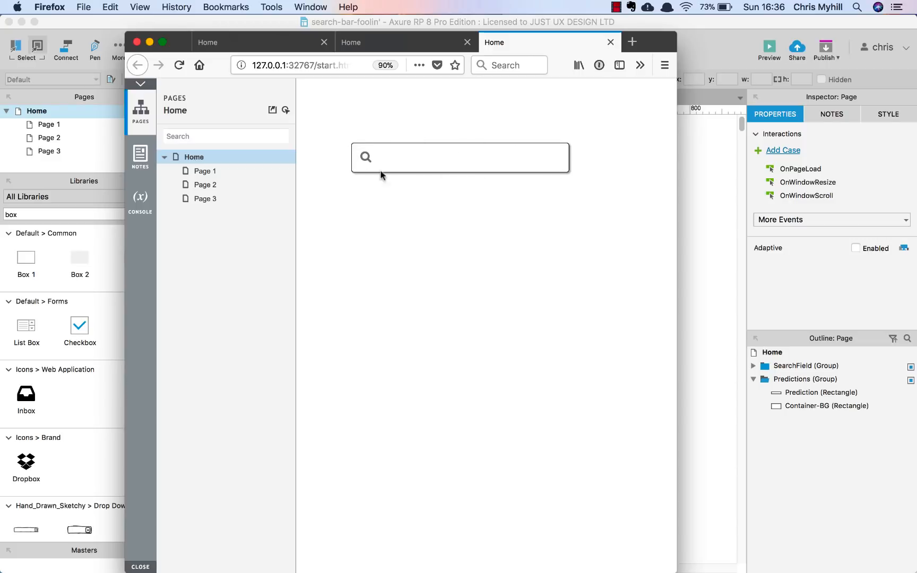
{"action": "type", "text": "coffe"}
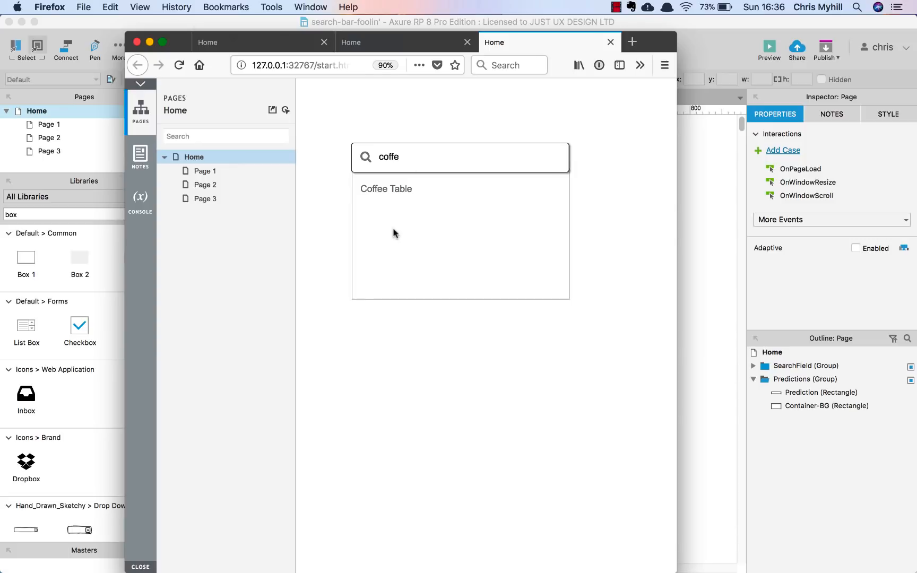
Clear and re-enter "co", "cop" and "coffee" in the previewed search field to test showing and hiding the predictions dropdown.
{"action": "type", "text": "e"}
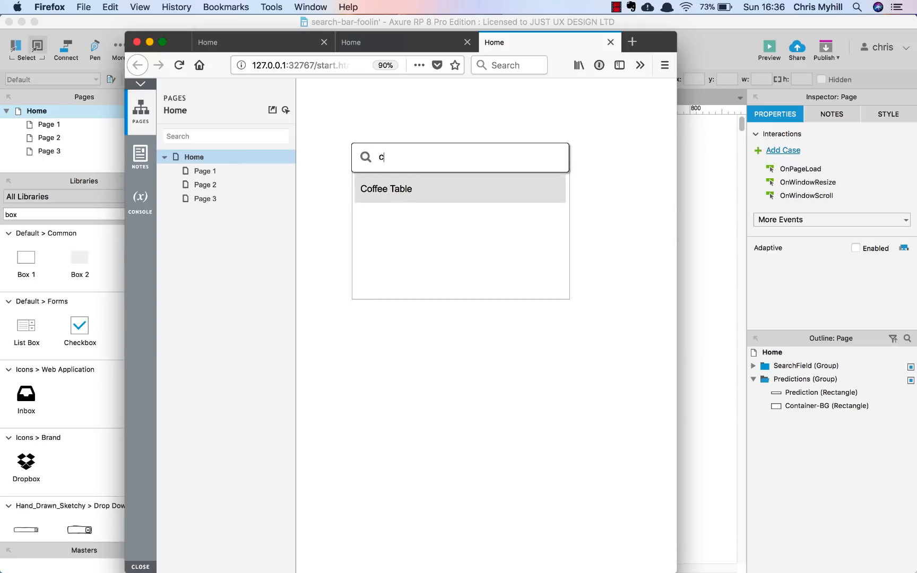
{"action": "key", "text": "BackSpace"}
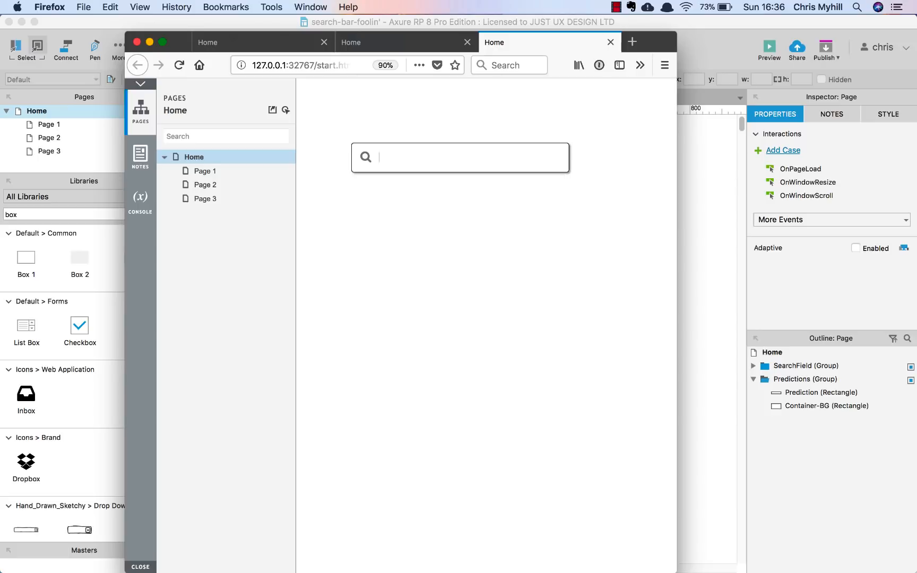
{"action": "type", "text": "co"}
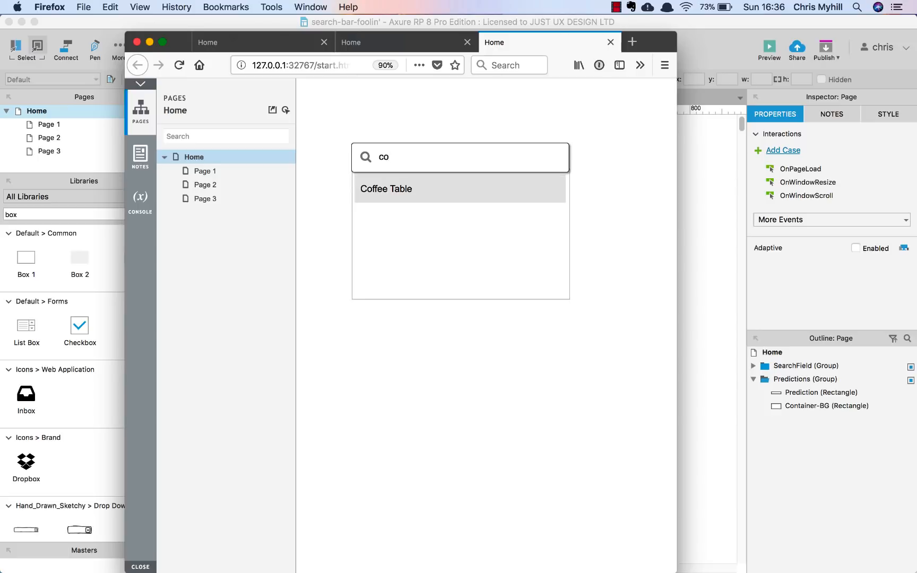
{"action": "type", "text": "ff"}
{"action": "key", "text": "BackSpace"}
{"action": "key", "text": "BackSpace"}
{"action": "key", "text": "BackSpace"}
{"action": "key", "text": "BackSpace"}
{"action": "type", "text": "cop"}
{"action": "key", "text": "BackSpace"}
{"action": "key", "text": "BackSpace"}
{"action": "type", "text": "coffee"}
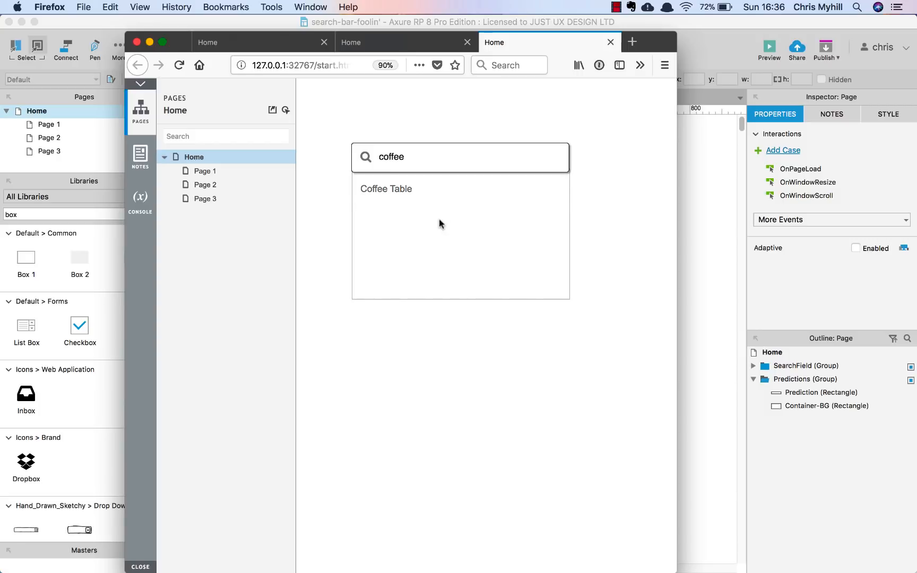
{"action": "left_click_drag", "start_coordinate": [444, 162], "coordinate": [301, 138]}
{"action": "key", "text": "BackSpace"}
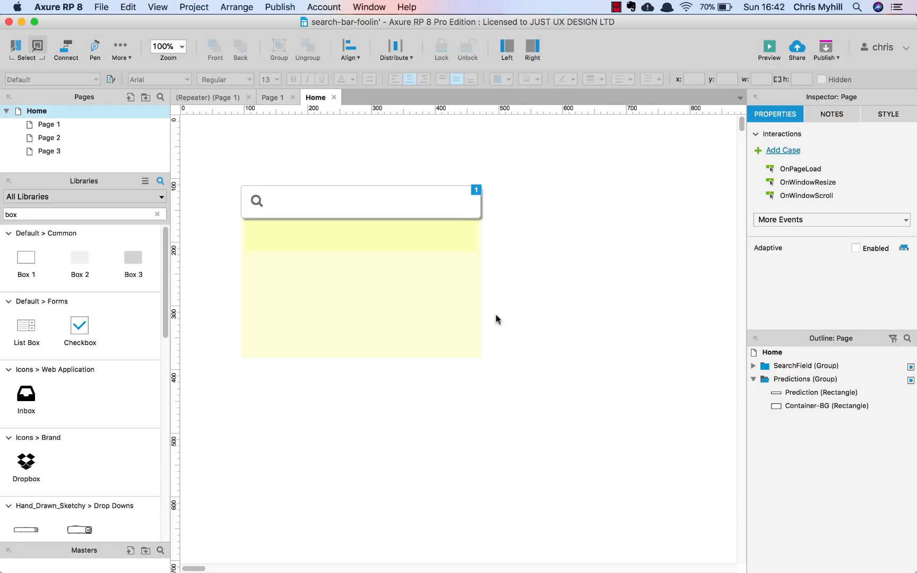
In Axure RP, clear the widget library search and place a Repeater beside the search bar at x 515, y 111.
{"action": "left_click_drag", "start_coordinate": [78, 213], "coordinate": [1, 213]}
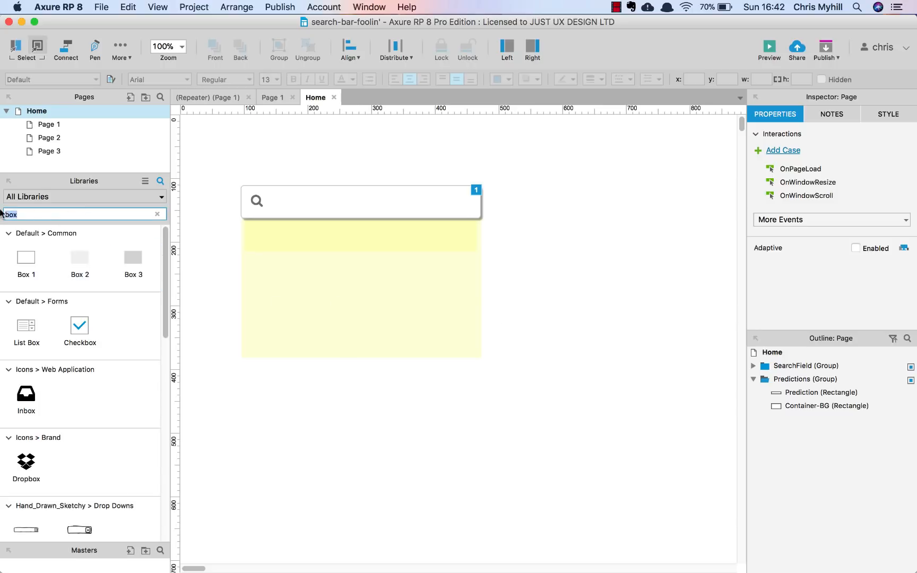
{"action": "key", "text": "BackSpace"}
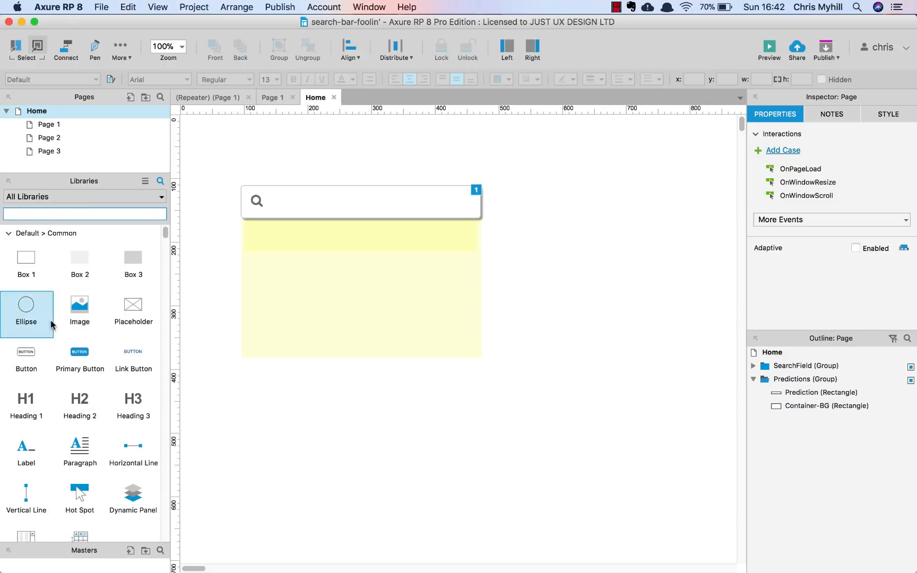
{"action": "scroll", "coordinate": [101, 489], "scroll_direction": "down", "scroll_amount": 3}
{"action": "scroll", "coordinate": [101, 489], "scroll_direction": "up", "scroll_amount": 3}
{"action": "scroll", "coordinate": [102, 488], "scroll_direction": "down", "scroll_amount": 5}
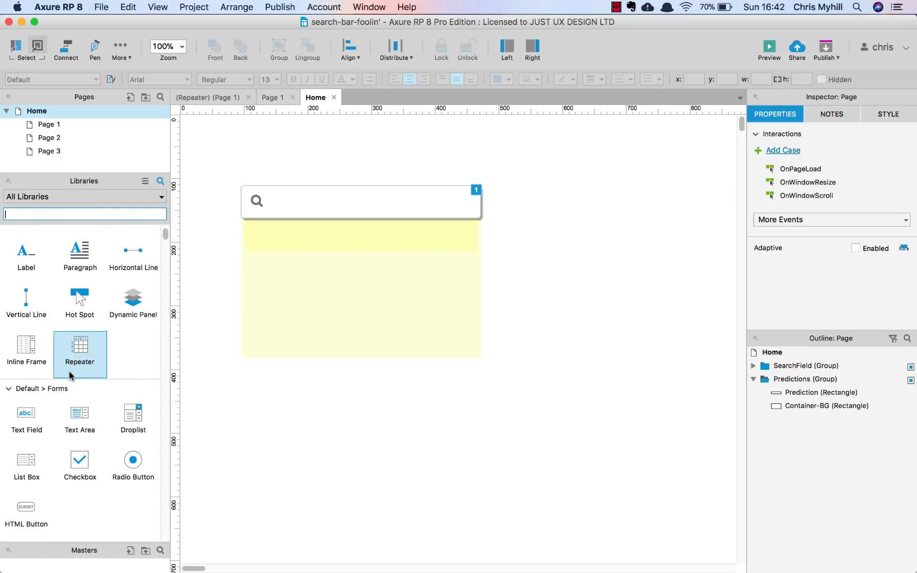
{"action": "left_click_drag", "start_coordinate": [65, 370], "coordinate": [510, 187]}
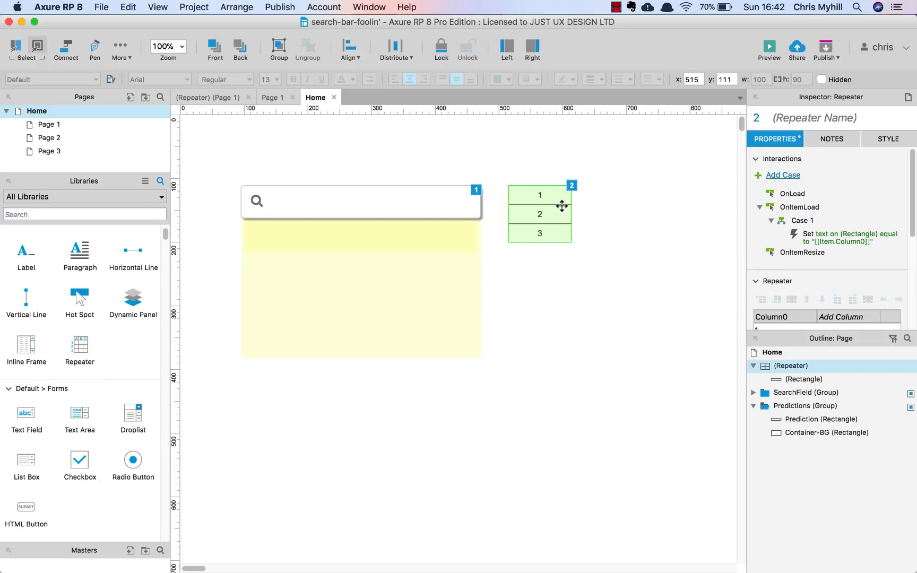
Enlarge the inspector area to examine the repeater's interactions and its default dataset rows.
{"action": "left_click", "coordinate": [574, 264]}
{"action": "left_click", "coordinate": [543, 214]}
{"action": "left_click_drag", "start_coordinate": [795, 333], "coordinate": [795, 422]}
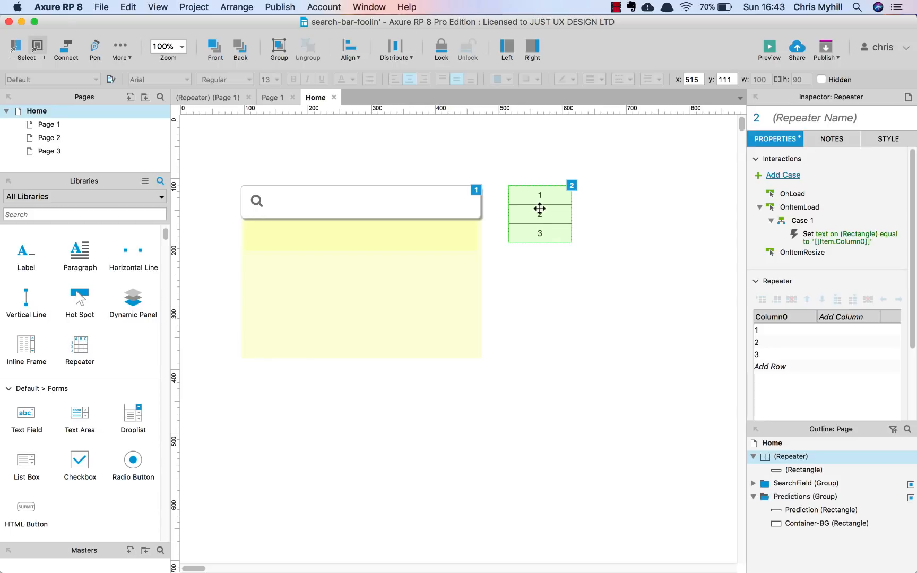
{"action": "left_click", "coordinate": [554, 273]}
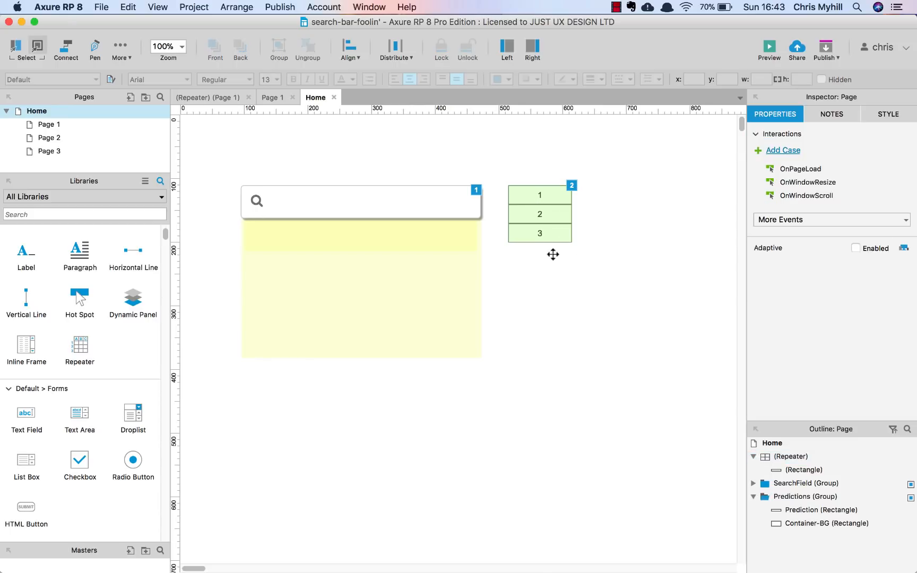
{"action": "left_click", "coordinate": [552, 191]}
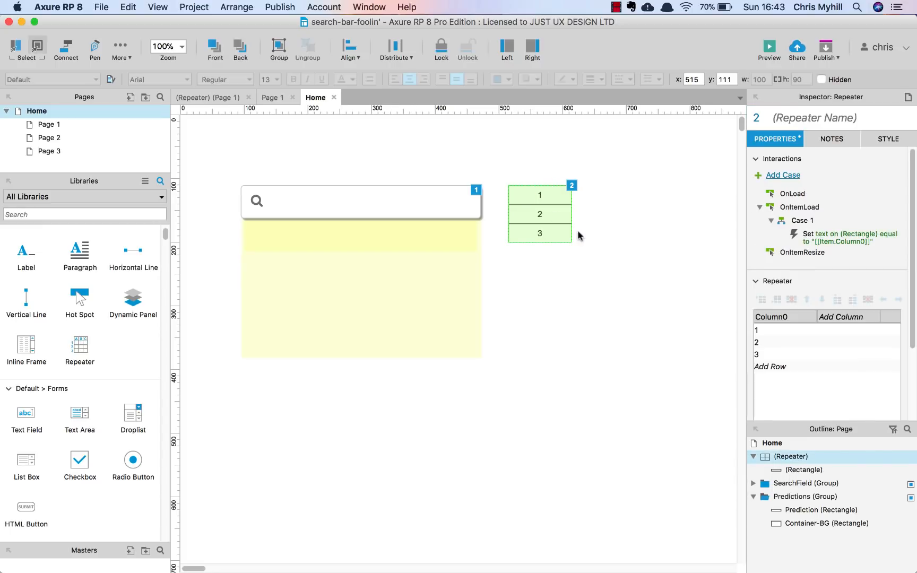
Examine the single rectangle inside the repeater's item template and compare it with the repeated rows on the Home page.
{"action": "double_click", "coordinate": [549, 202]}
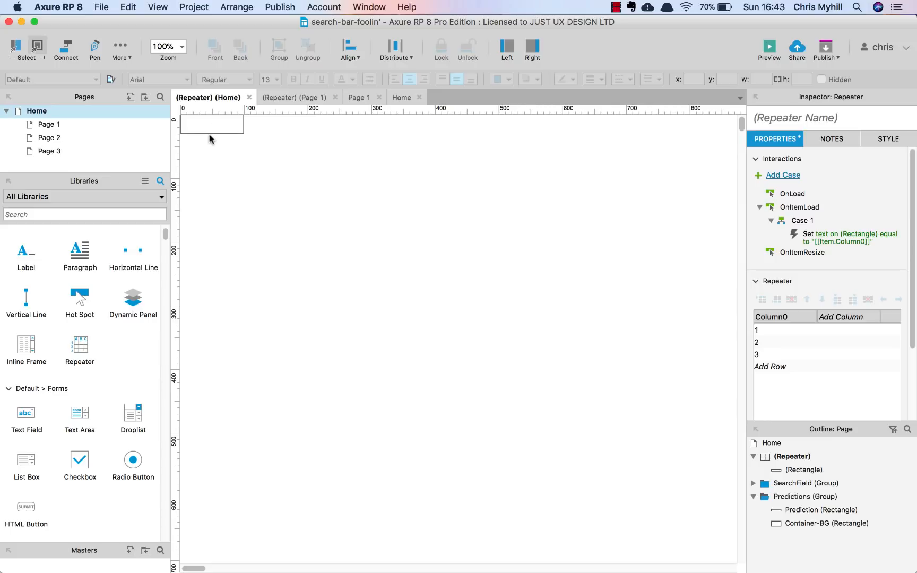
{"action": "left_click", "coordinate": [773, 442]}
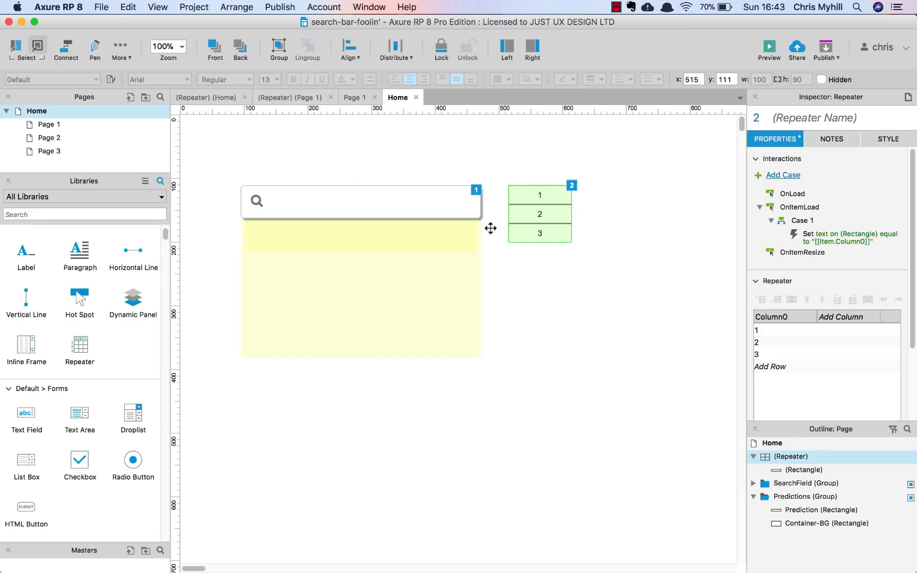
{"action": "double_click", "coordinate": [553, 197]}
{"action": "left_click", "coordinate": [772, 443]}
{"action": "double_click", "coordinate": [539, 206]}
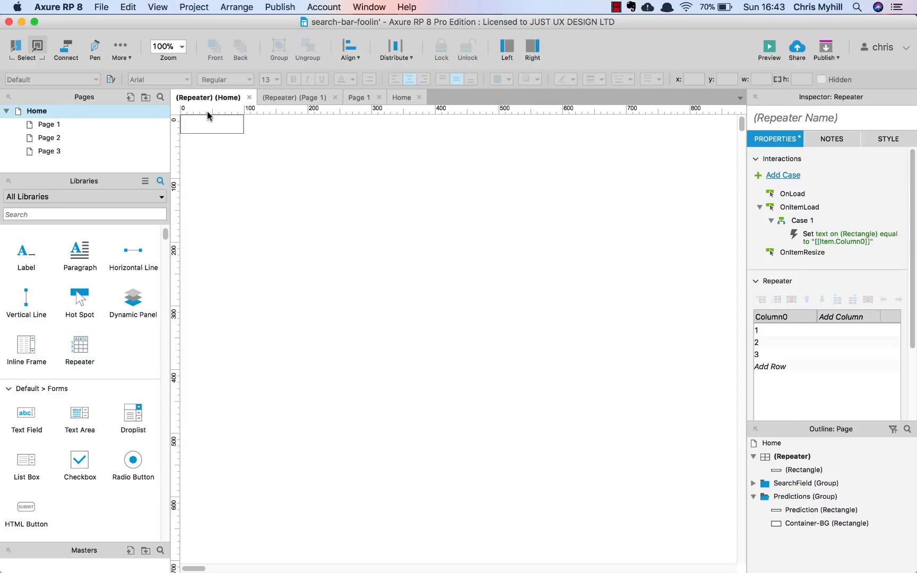
{"action": "left_click", "coordinate": [208, 128]}
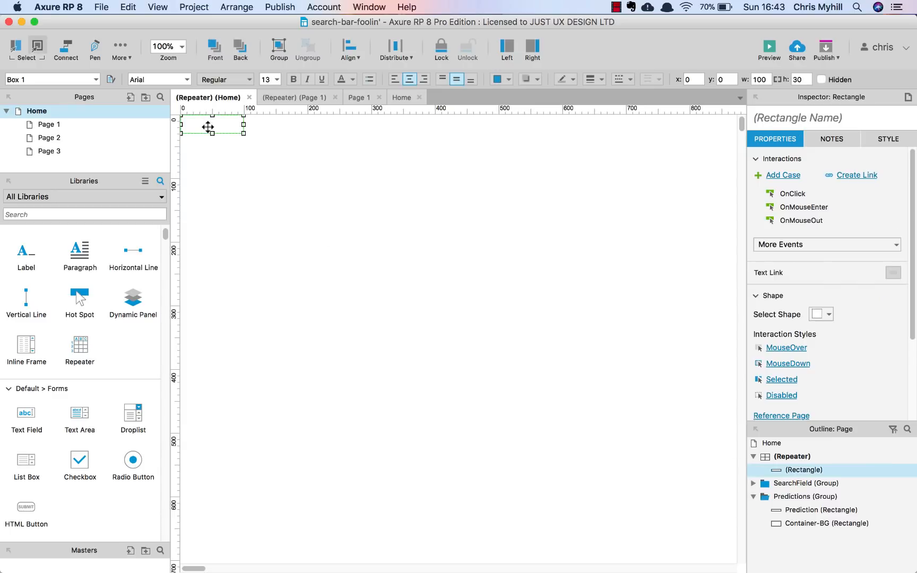
{"action": "left_click", "coordinate": [471, 318]}
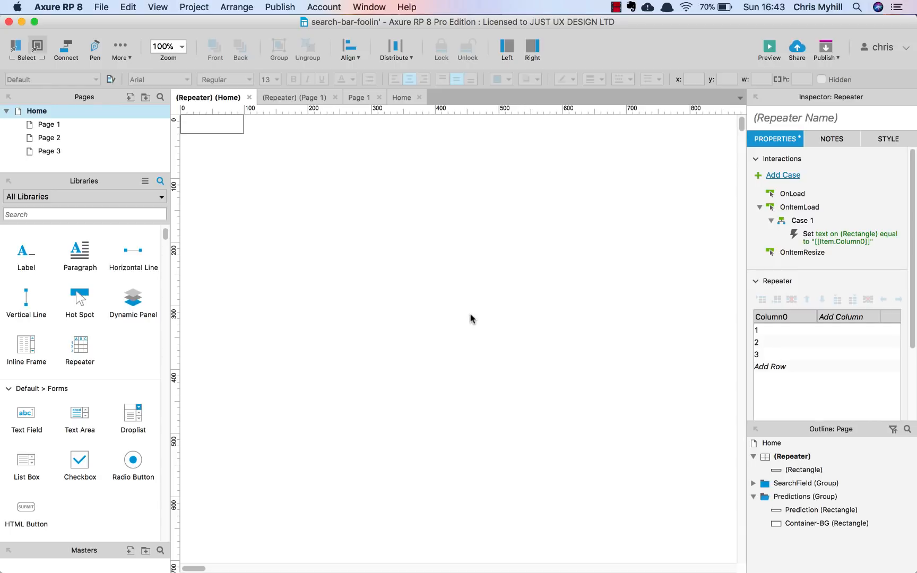
{"action": "left_click", "coordinate": [778, 443]}
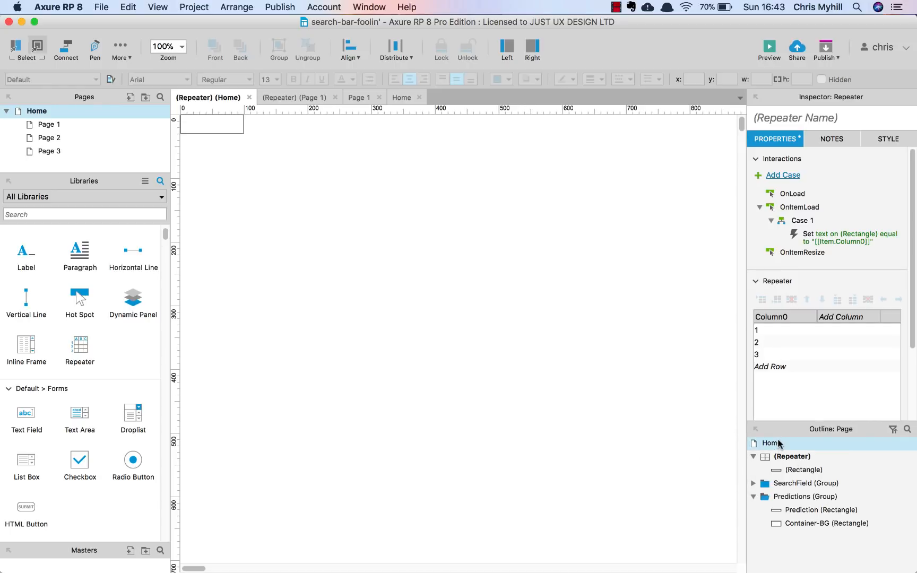
{"action": "left_click", "coordinate": [791, 456]}
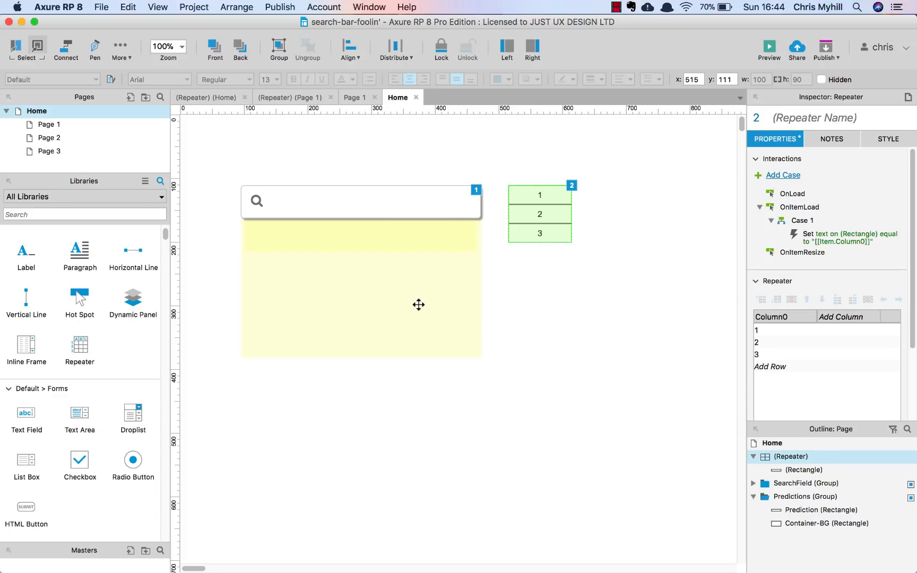
Copy the Prediction rectangle from the hidden Predictions group below the search bar.
{"action": "left_click", "coordinate": [396, 248]}
{"action": "left_click", "coordinate": [376, 243]}
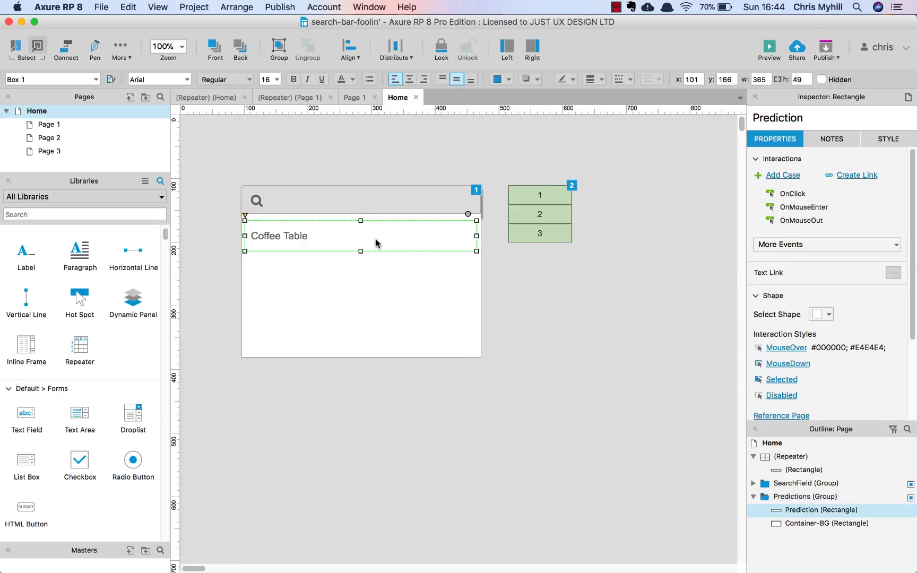
{"action": "left_click", "coordinate": [533, 288]}
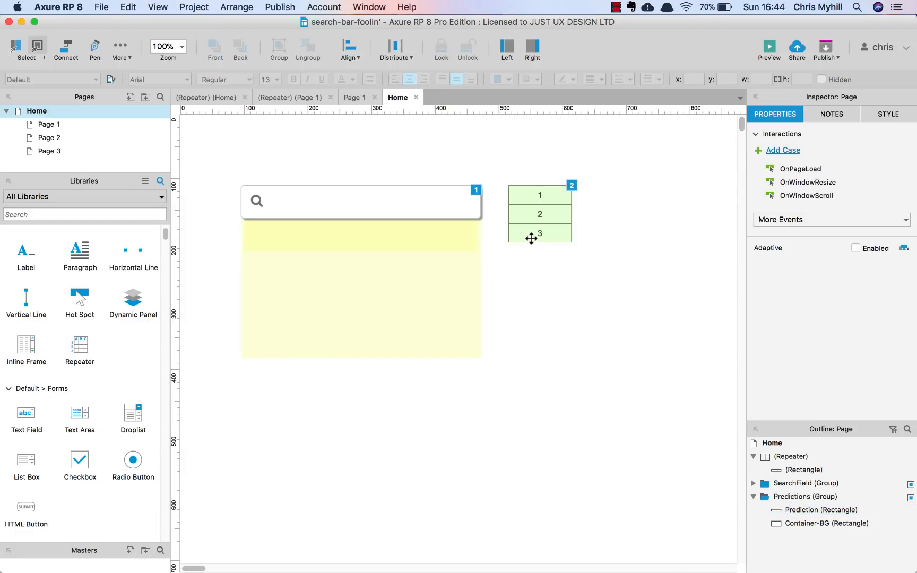
Name the new repeater "Predictions".
{"action": "left_click", "coordinate": [537, 196]}
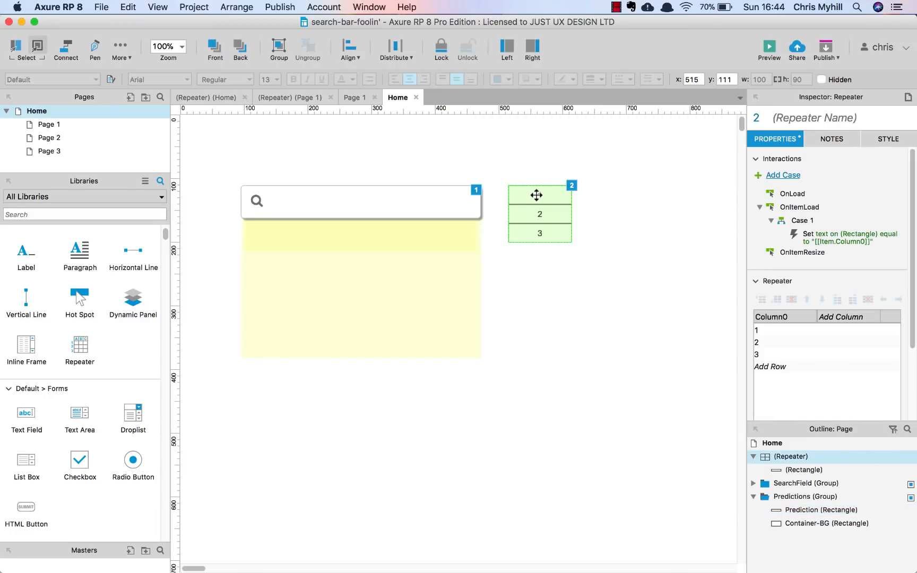
{"action": "left_click", "coordinate": [779, 107]}
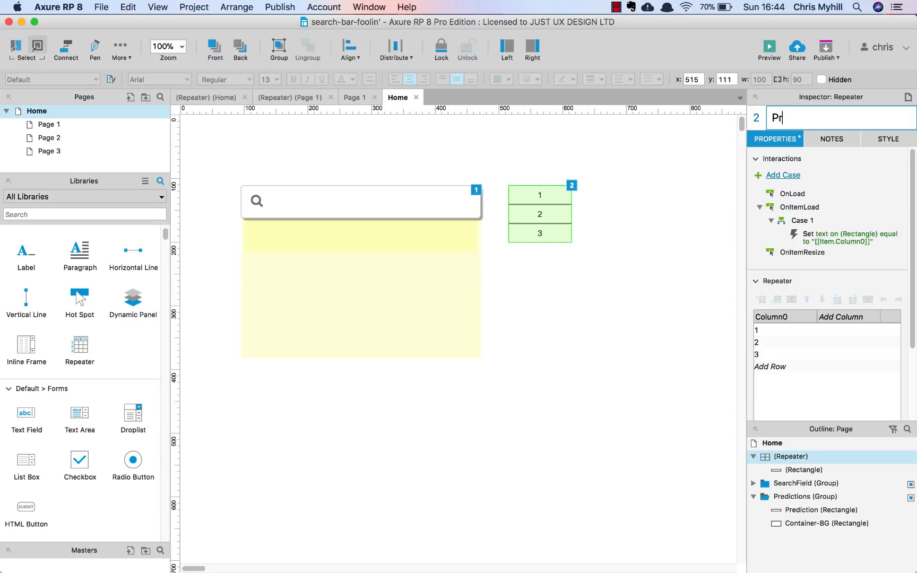
{"action": "type", "text": "Predictions"}
{"action": "left_click", "coordinate": [622, 236]}
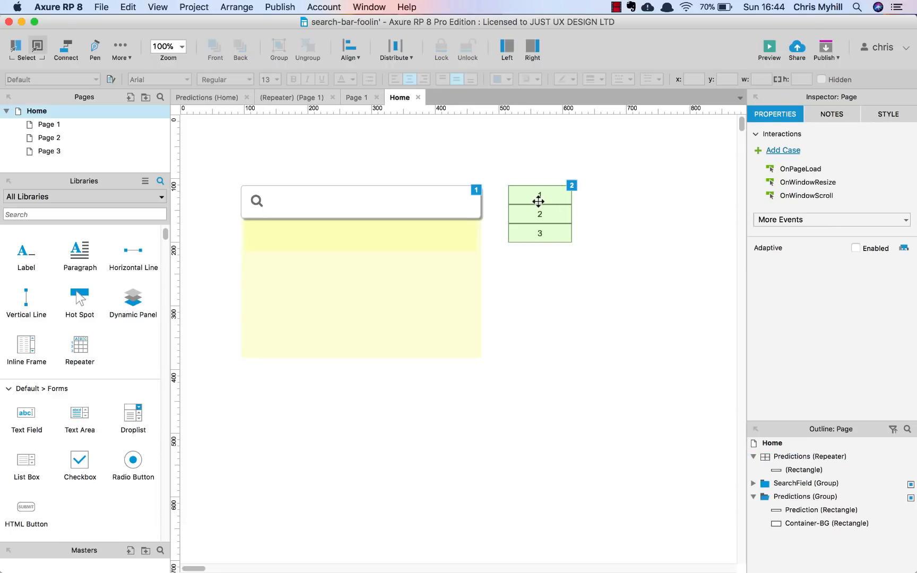
Replace the default rectangle inside the Predictions repeater with the copied Prediction rectangle, positioned at x 0, y 0.
{"action": "double_click", "coordinate": [539, 205]}
{"action": "left_click_drag", "start_coordinate": [537, 248], "coordinate": [17, 11]}
{"action": "key", "text": "super+z"}
{"action": "key", "text": "super+z"}
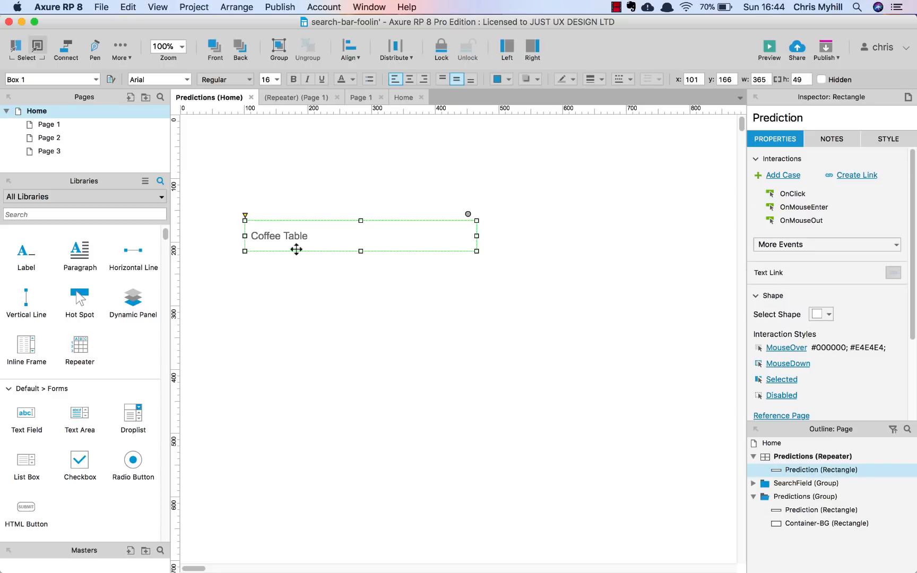
{"action": "left_click_drag", "start_coordinate": [301, 243], "coordinate": [239, 139]}
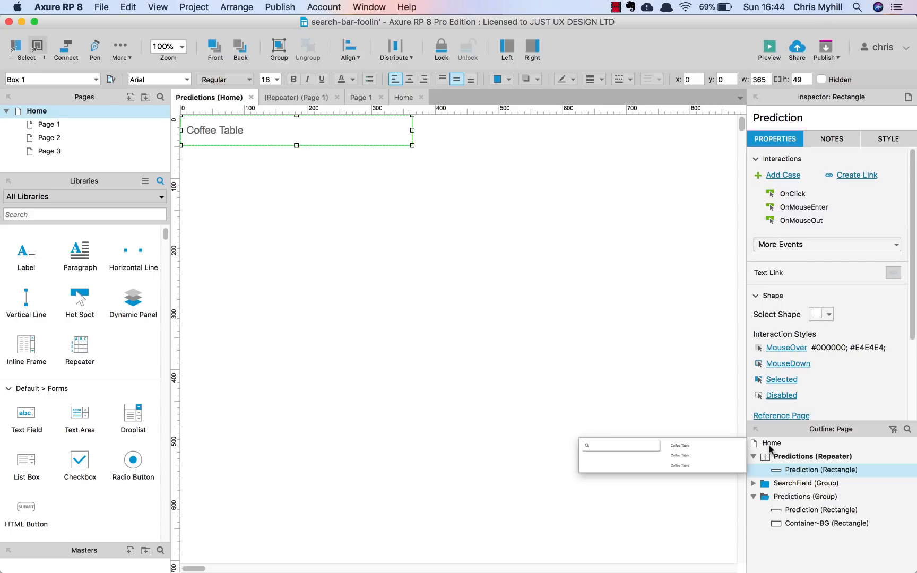
Return to the Home page and move the Predictions repeater below the dropdown container to x 175, y 409.
{"action": "left_click", "coordinate": [770, 447]}
{"action": "left_click", "coordinate": [635, 415]}
{"action": "left_click_drag", "start_coordinate": [637, 238], "coordinate": [454, 405]}
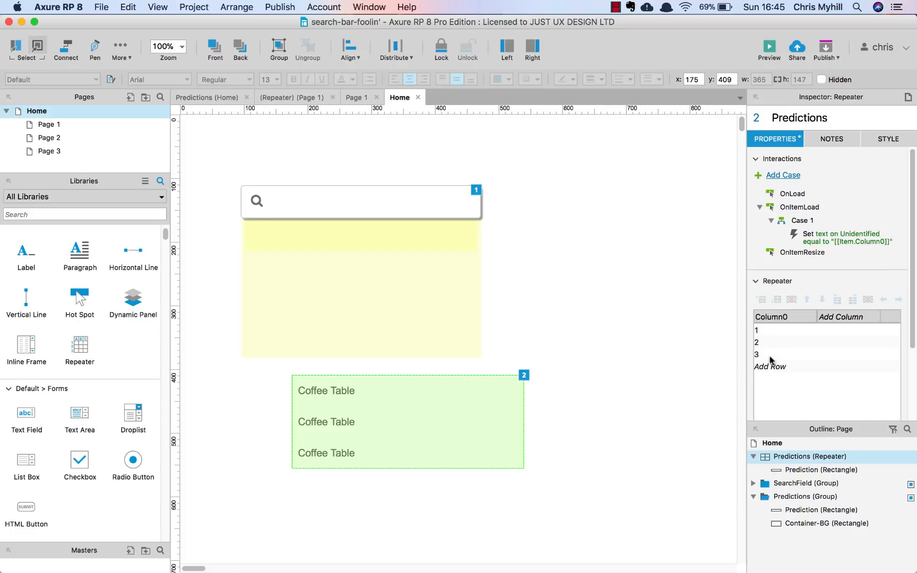
{"action": "left_click", "coordinate": [549, 423]}
{"action": "left_click", "coordinate": [494, 441]}
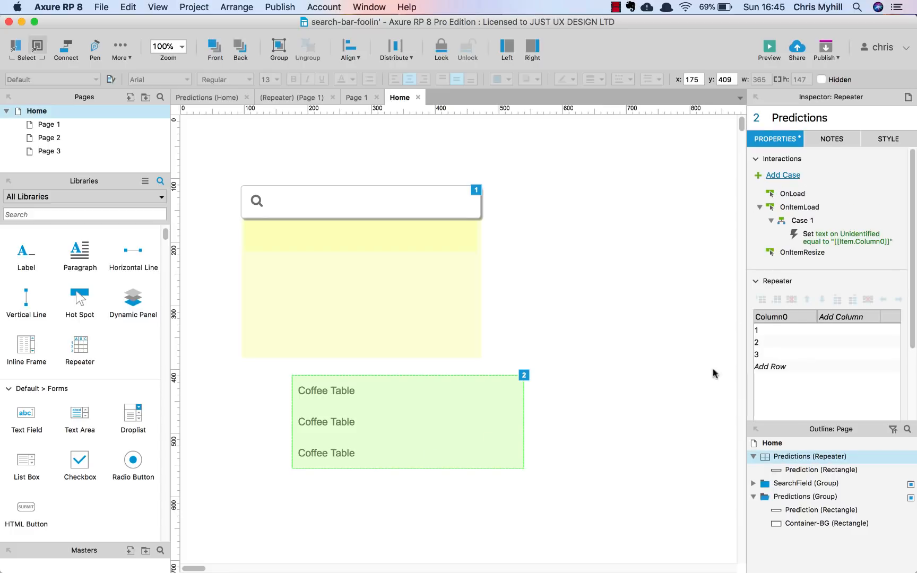
Add two rows with the values 4 and 5 to the Predictions repeater's dataset.
{"action": "double_click", "coordinate": [776, 366]}
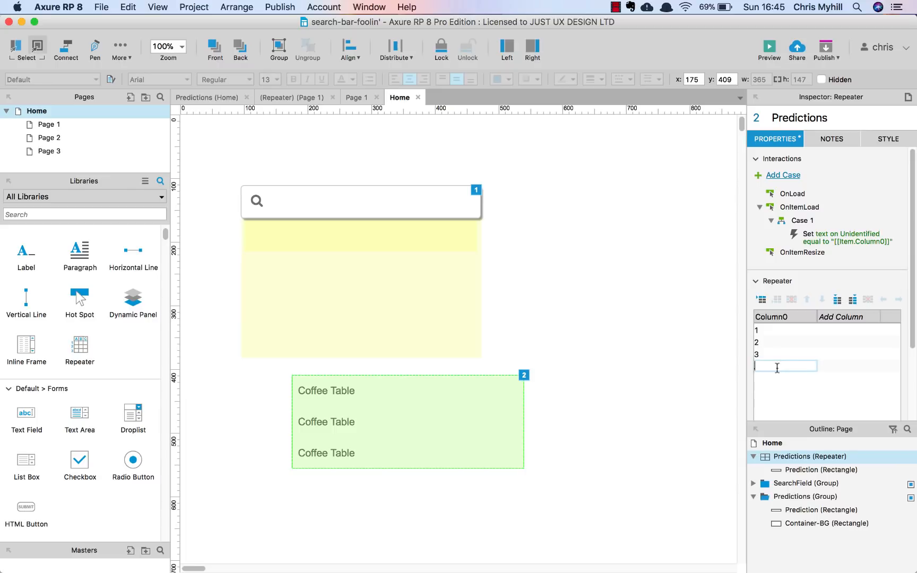
{"action": "left_click", "coordinate": [626, 363]}
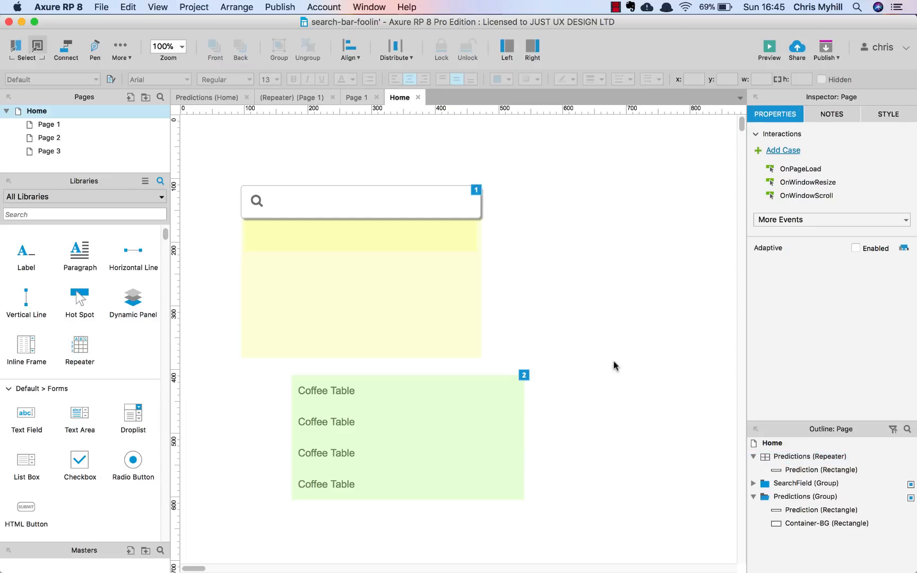
{"action": "left_click", "coordinate": [470, 430]}
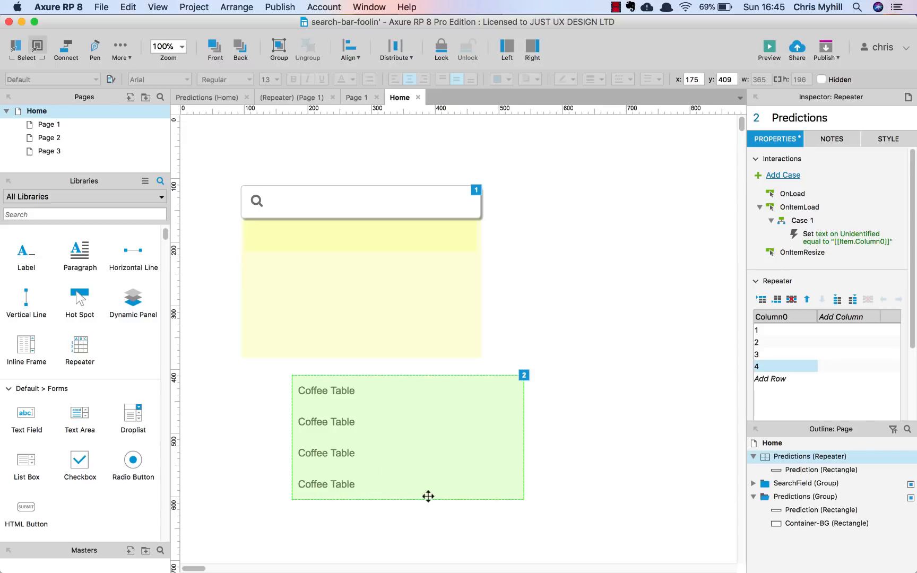
{"action": "left_click", "coordinate": [785, 378]}
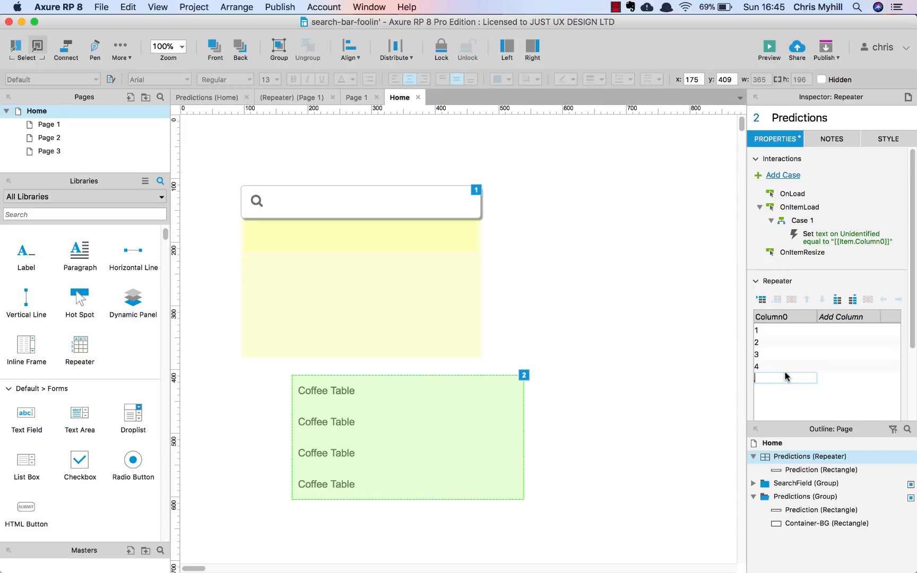
{"action": "type", "text": "5"}
{"action": "left_click", "coordinate": [673, 358]}
Move the Predictions repeater beside the dropdown container to x 500, y 203.
{"action": "left_click", "coordinate": [365, 422]}
{"action": "left_click_drag", "start_coordinate": [404, 448], "coordinate": [576, 339]}
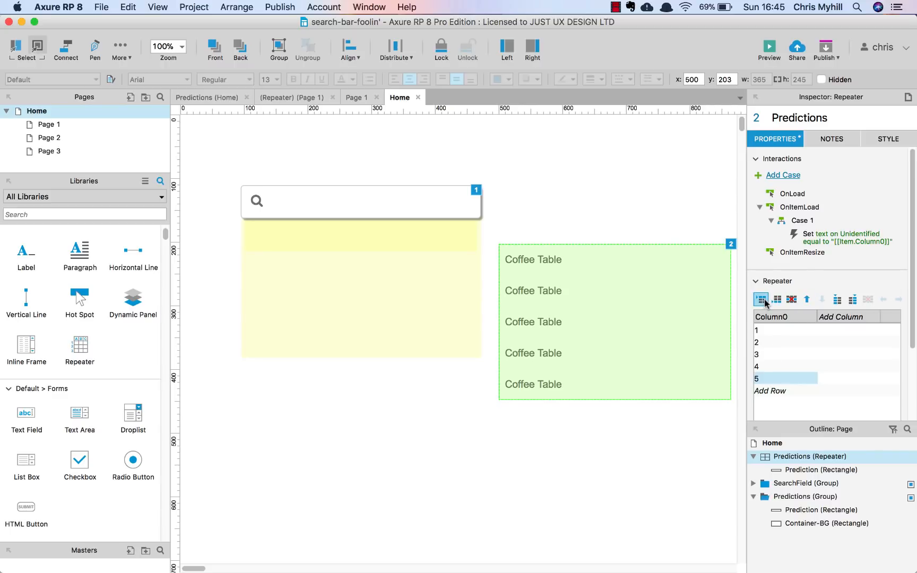
Try reordering row 5 in the repeater's dataset, and delete rows 5 and 4.
{"action": "left_click", "coordinate": [808, 301]}
{"action": "left_click", "coordinate": [822, 302]}
{"action": "left_click", "coordinate": [791, 301]}
{"action": "left_click", "coordinate": [764, 366]}
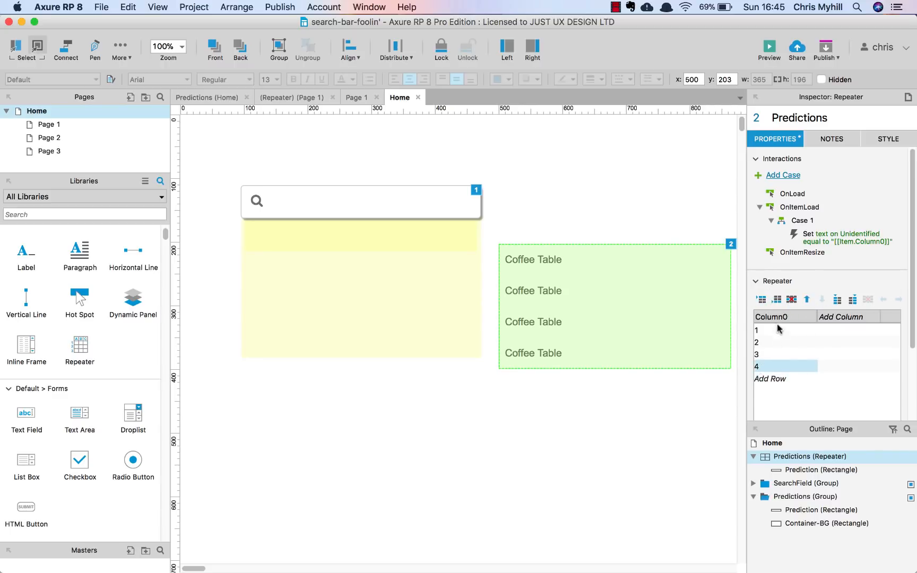
{"action": "left_click", "coordinate": [791, 301]}
{"action": "left_click", "coordinate": [786, 341]}
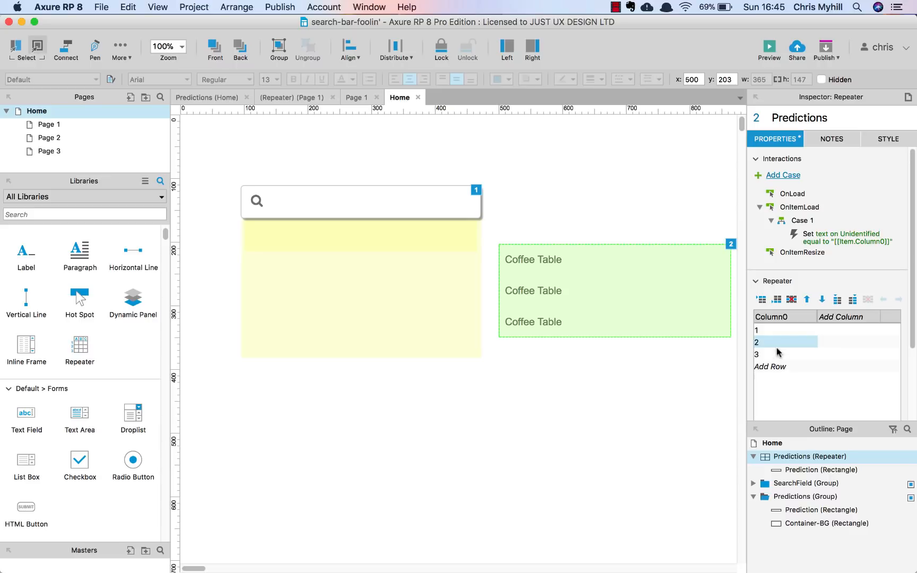
Rename the Column0 column of the Predictions repeater's dataset to value.
{"action": "left_click", "coordinate": [784, 318]}
{"action": "left_click", "coordinate": [788, 317]}
{"action": "type", "text": "v"}
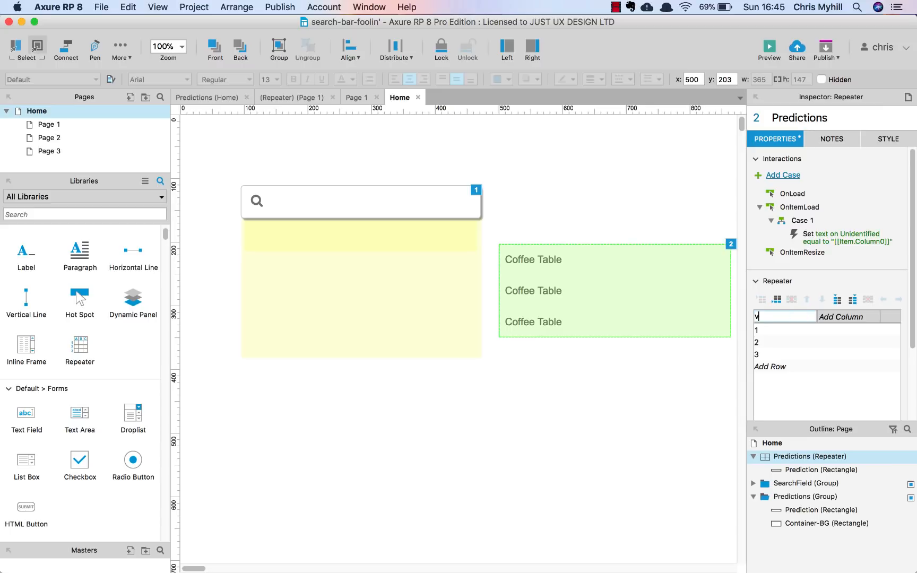
{"action": "type", "text": "alue"}
{"action": "left_click", "coordinate": [673, 384]}
{"action": "left_click", "coordinate": [654, 273]}
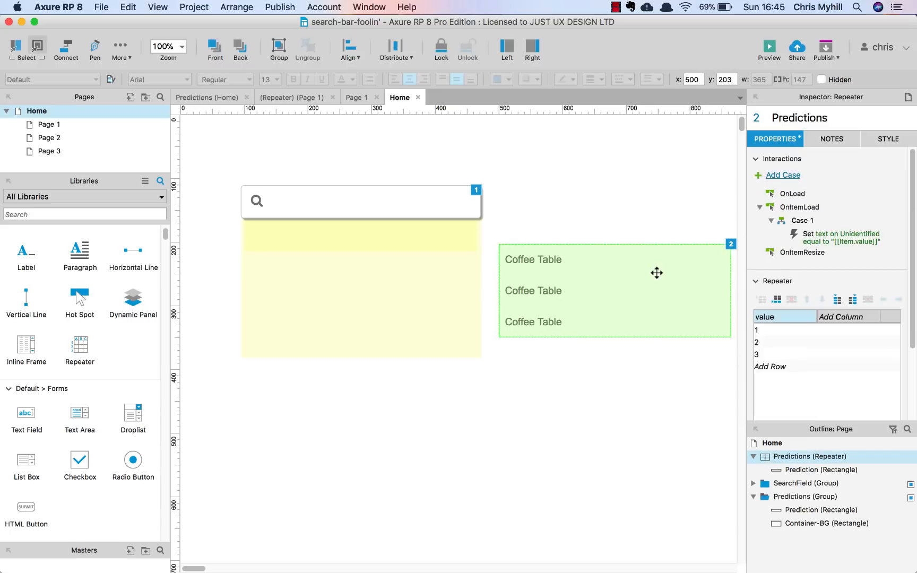
Set the three rows of the repeater's dataset to Coffee table, Glass table and Wood table.
{"action": "left_click", "coordinate": [779, 333]}
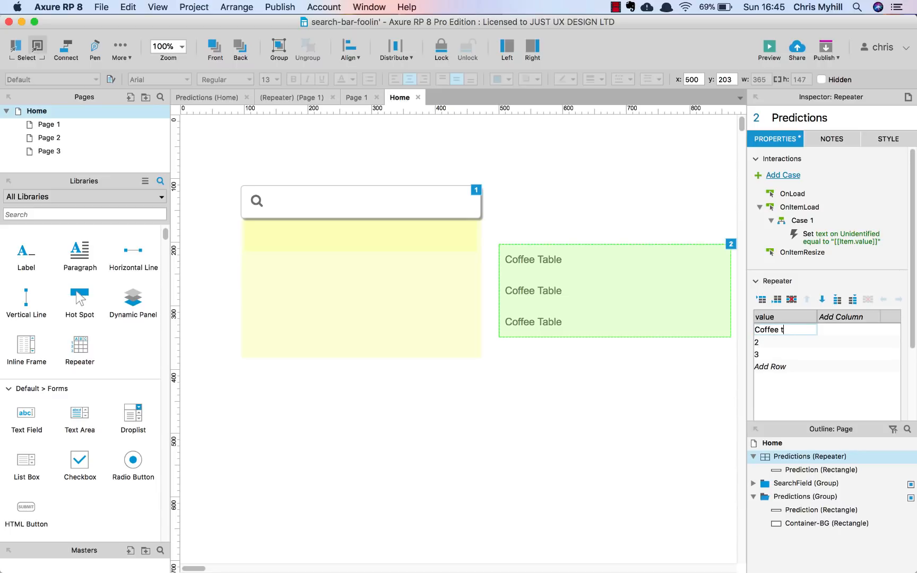
{"action": "left_click", "coordinate": [781, 342]}
{"action": "left_click", "coordinate": [781, 342]}
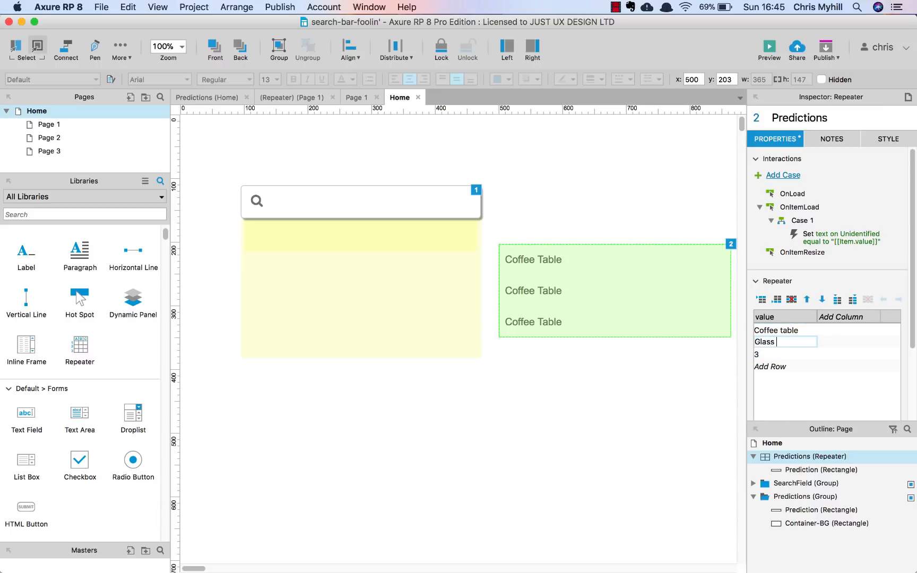
{"action": "left_click", "coordinate": [784, 353]}
{"action": "left_click", "coordinate": [783, 350]}
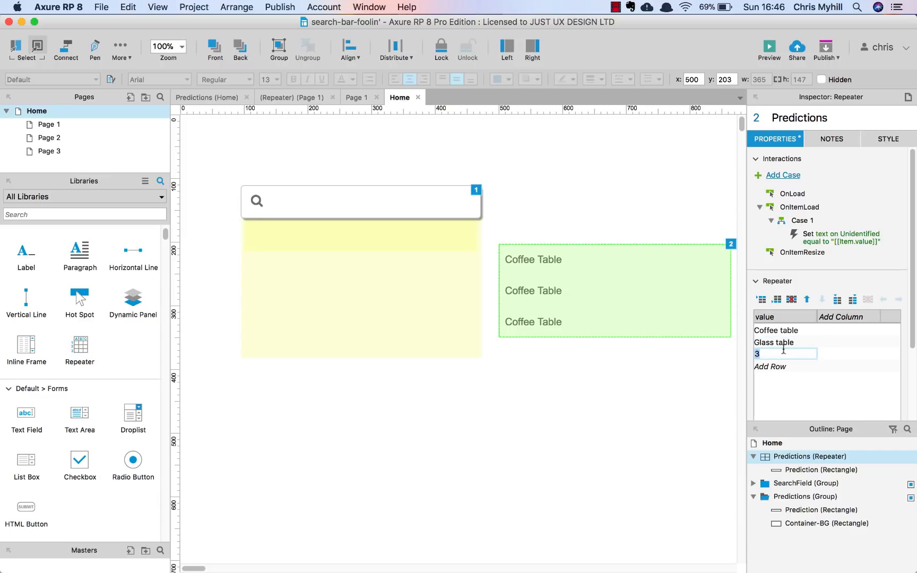
{"action": "type", "text": "Wood table"}
Move the Predictions repeater below the dropdown container to x 256, y 403.
{"action": "left_click", "coordinate": [606, 248]}
{"action": "left_click_drag", "start_coordinate": [606, 247], "coordinate": [480, 391]}
{"action": "left_click", "coordinate": [657, 379]}
{"action": "left_click", "coordinate": [563, 413]}
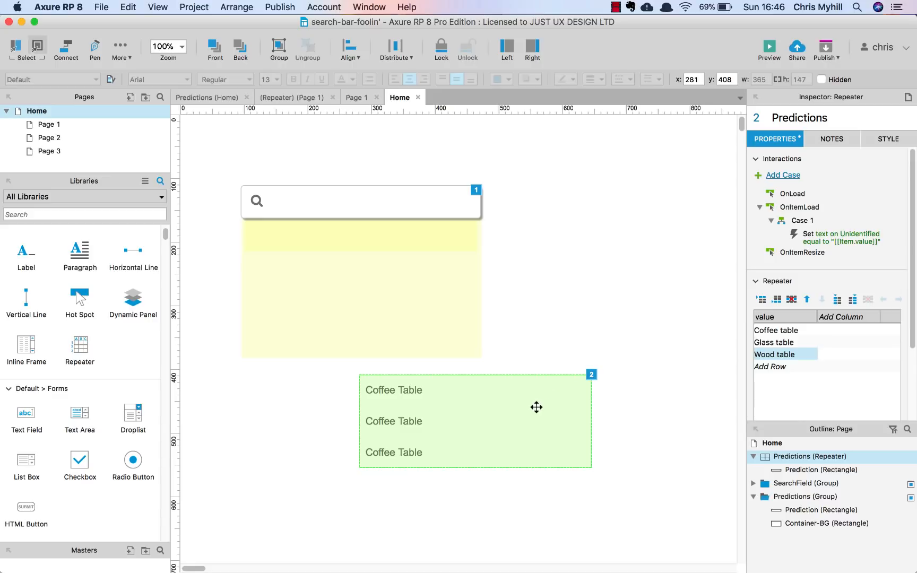
{"action": "left_click_drag", "start_coordinate": [537, 407], "coordinate": [521, 403]}
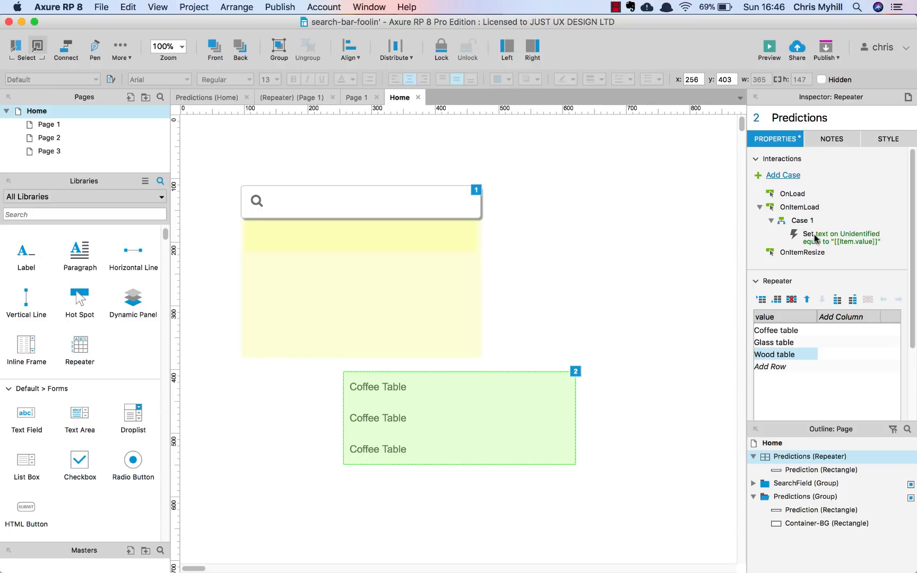
Edit the repeater's OnItemLoad Set Text action and target the Prediction rectangle inside the Predictions repeater.
{"action": "double_click", "coordinate": [826, 244]}
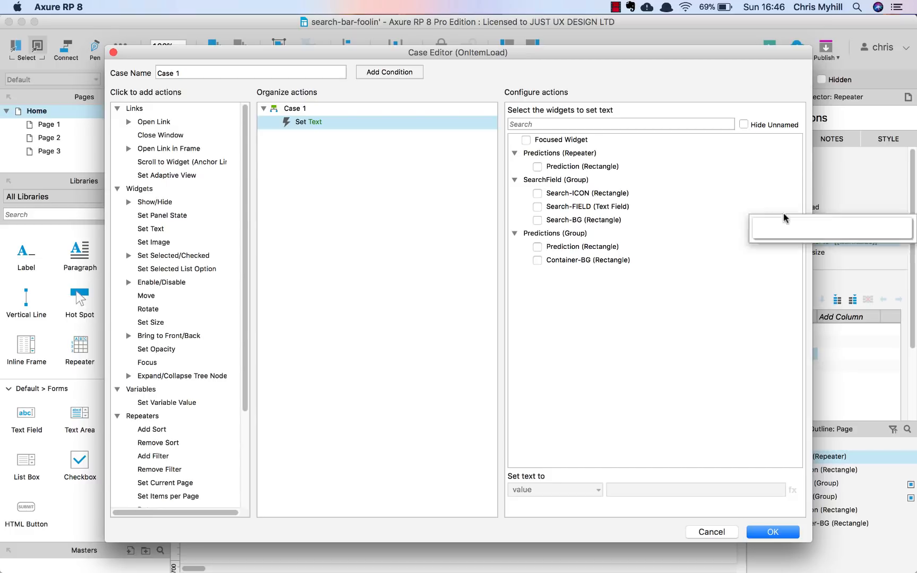
{"action": "left_click_drag", "start_coordinate": [607, 55], "coordinate": [565, 45]}
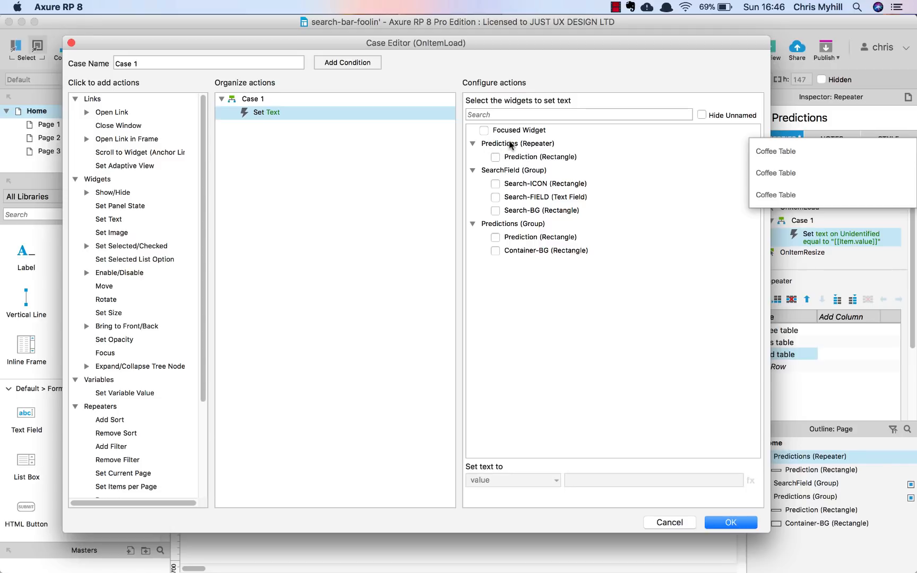
{"action": "left_click", "coordinate": [490, 148]}
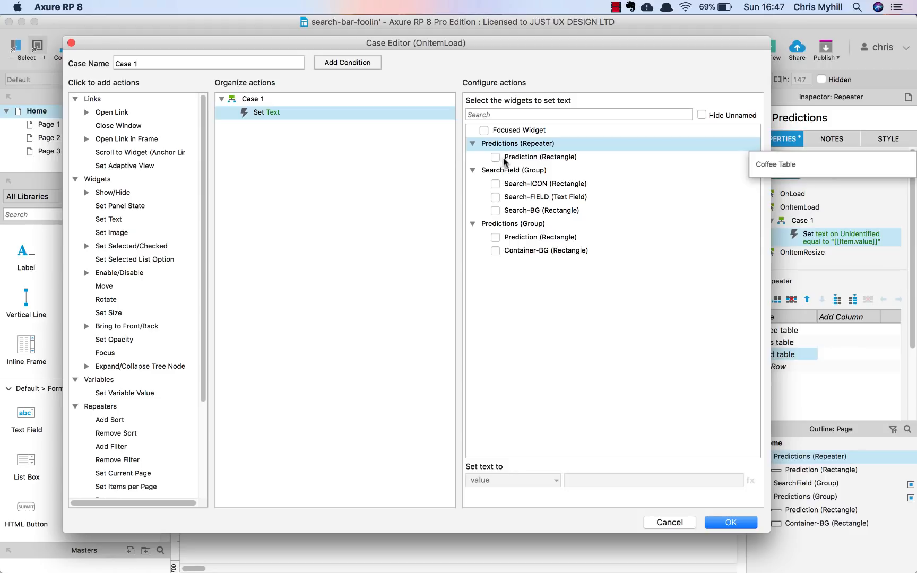
{"action": "left_click", "coordinate": [496, 157]}
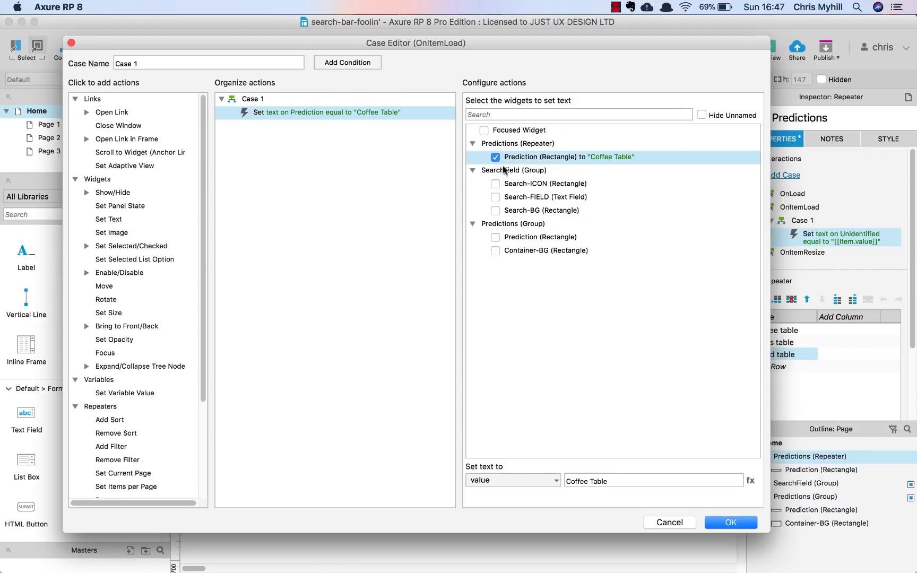
Replace the action's text value with the Item.value repeater variable, [[Item.value]], and apply the case.
{"action": "left_click", "coordinate": [616, 474]}
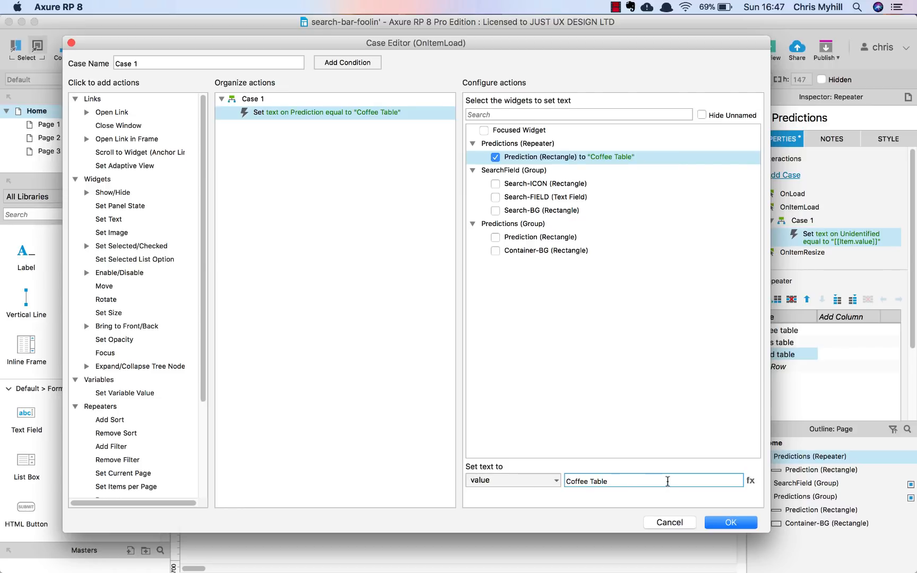
{"action": "left_click_drag", "start_coordinate": [641, 477], "coordinate": [566, 472]}
{"action": "key", "text": "BackSpace"}
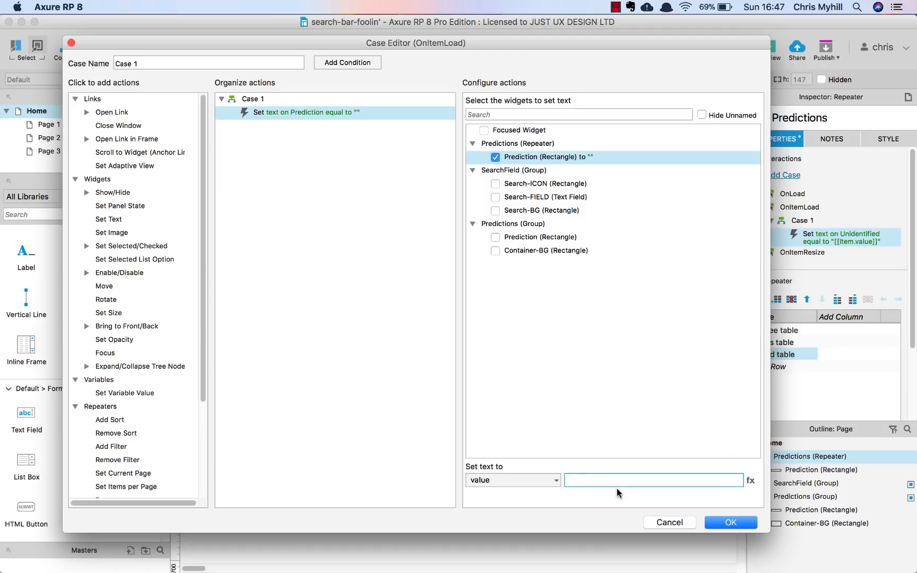
{"action": "left_click", "coordinate": [749, 481]}
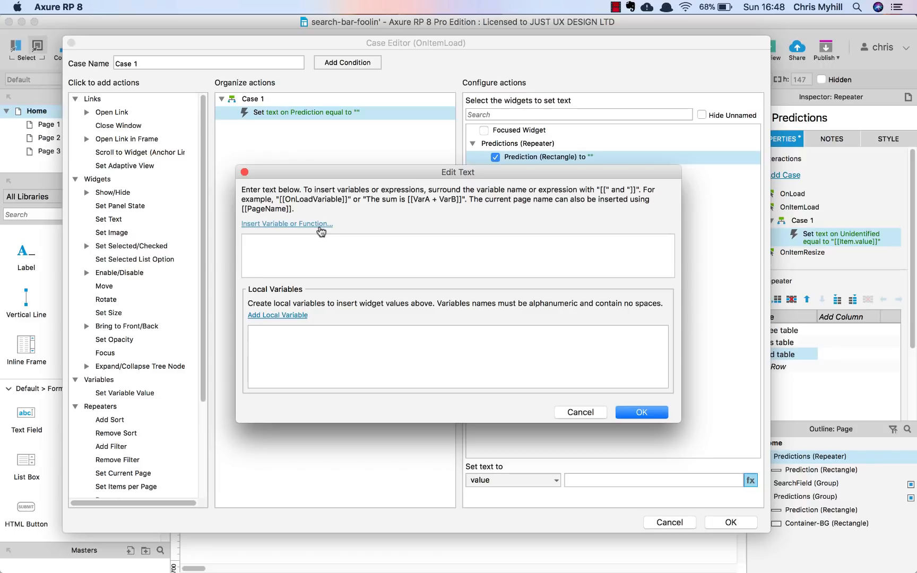
{"action": "left_click", "coordinate": [321, 225]}
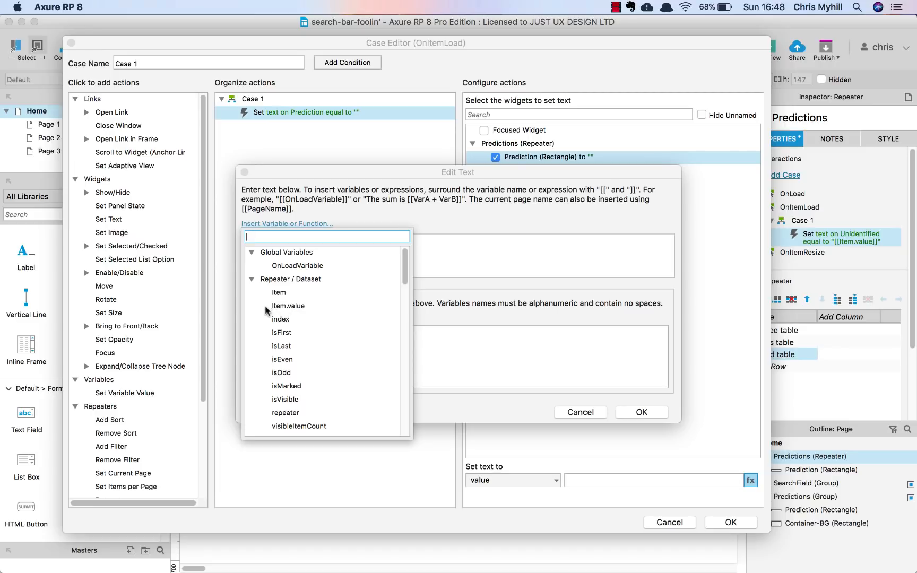
{"action": "left_click", "coordinate": [291, 306]}
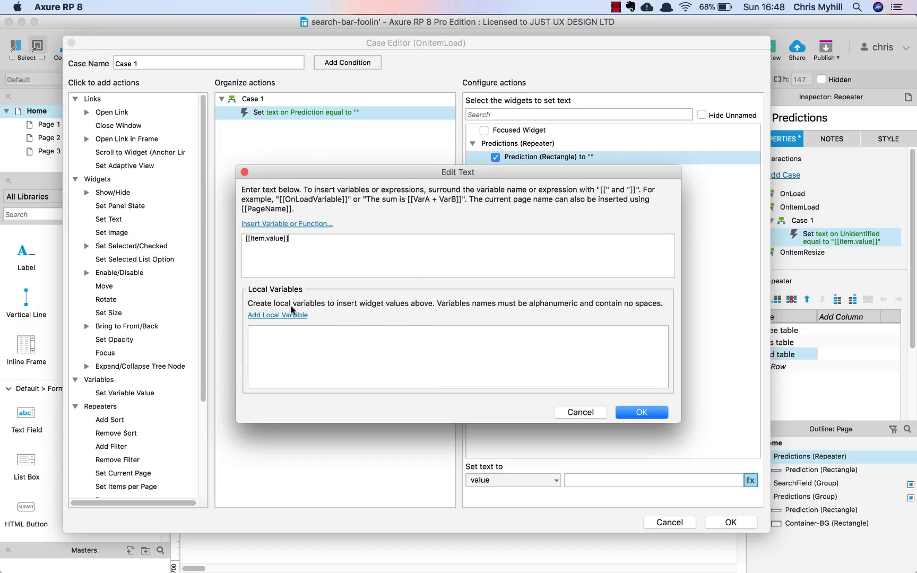
{"action": "left_click", "coordinate": [636, 412]}
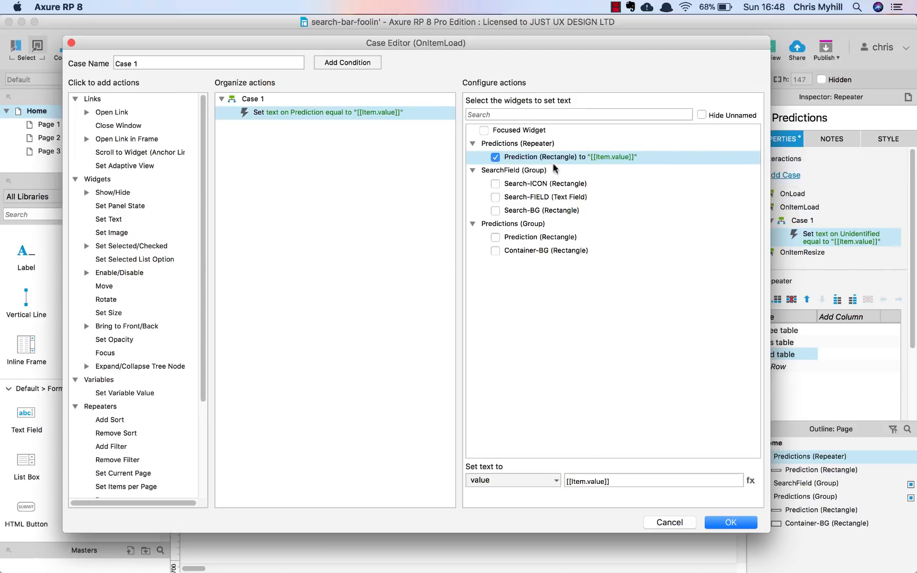
{"action": "left_click", "coordinate": [602, 483]}
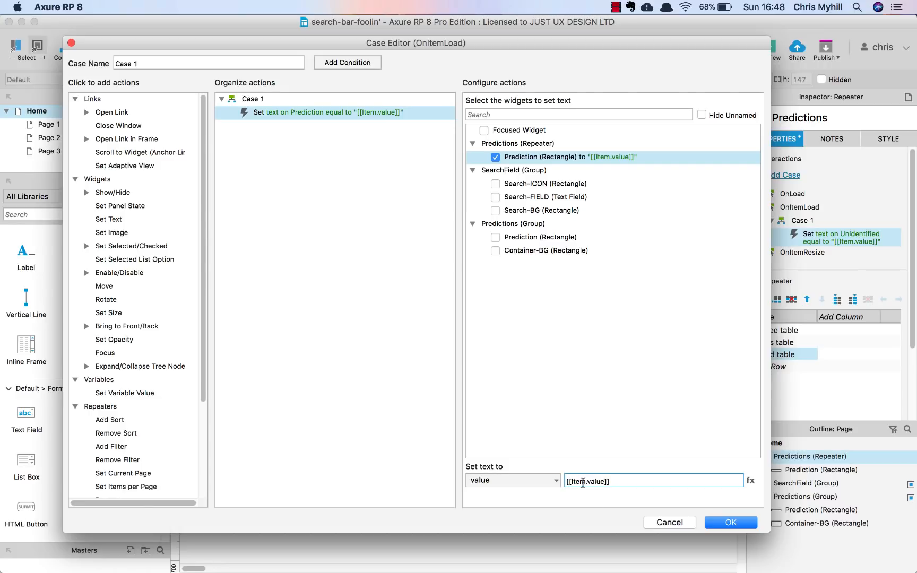
{"action": "left_click", "coordinate": [732, 523]}
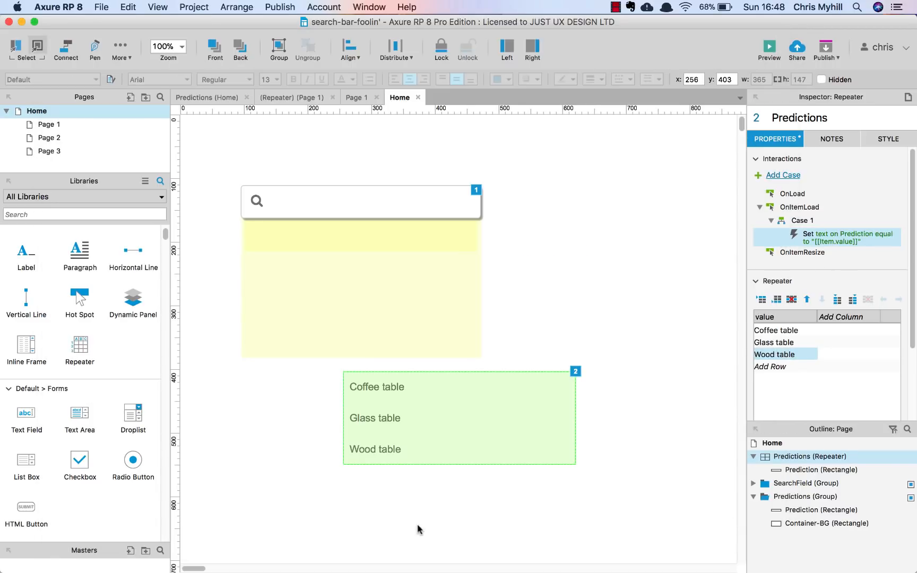
Add two rows, Marble table and Times table, to the Predictions repeater's dataset.
{"action": "left_click", "coordinate": [411, 496]}
{"action": "left_click", "coordinate": [383, 436]}
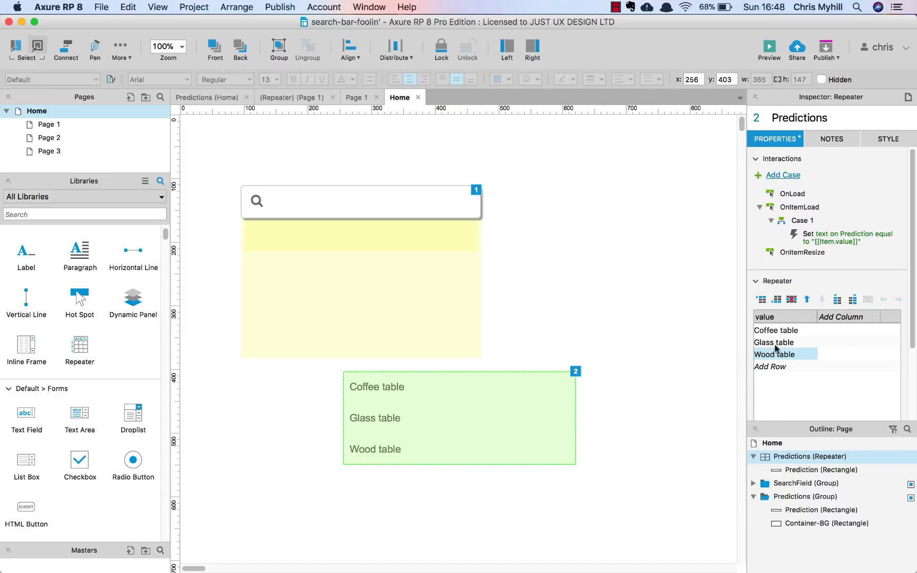
{"action": "left_click", "coordinate": [772, 366]}
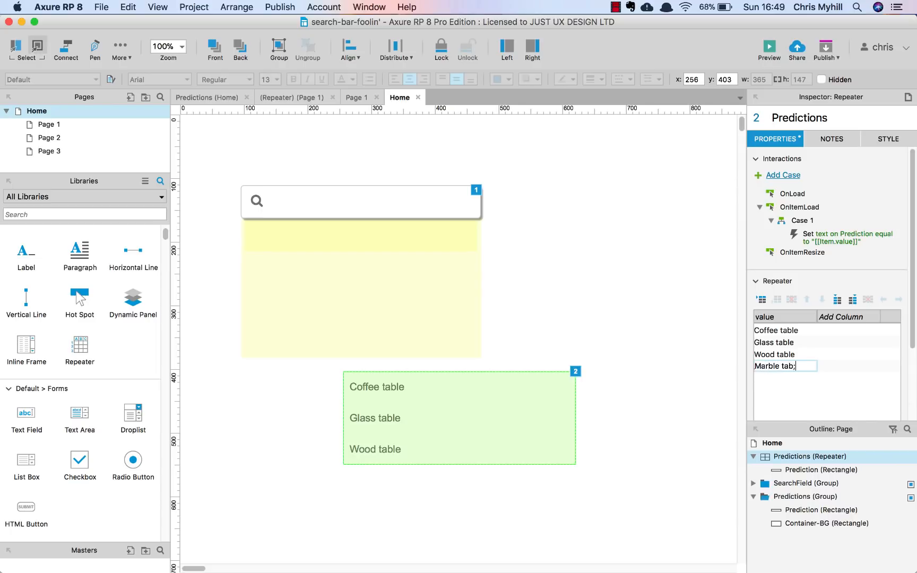
{"action": "key", "text": "Return"}
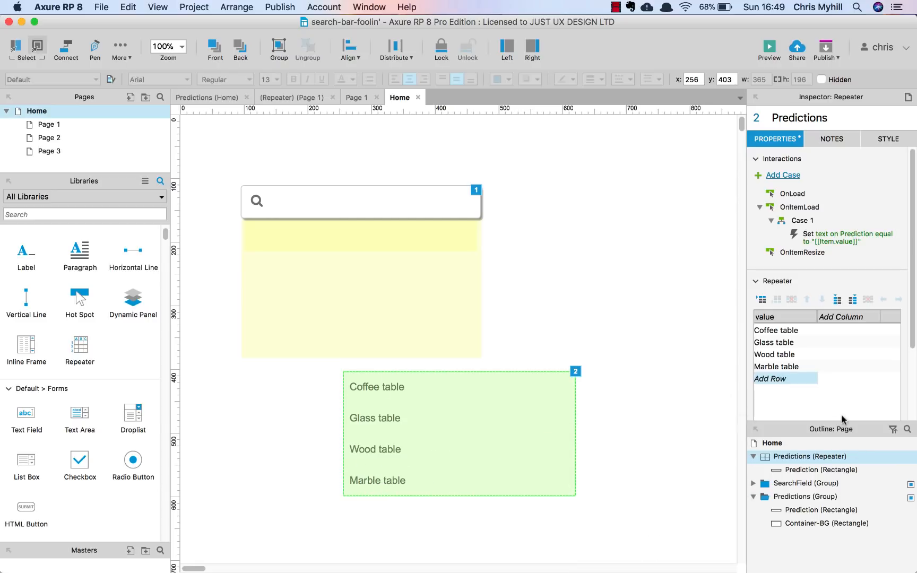
{"action": "left_click", "coordinate": [803, 377]}
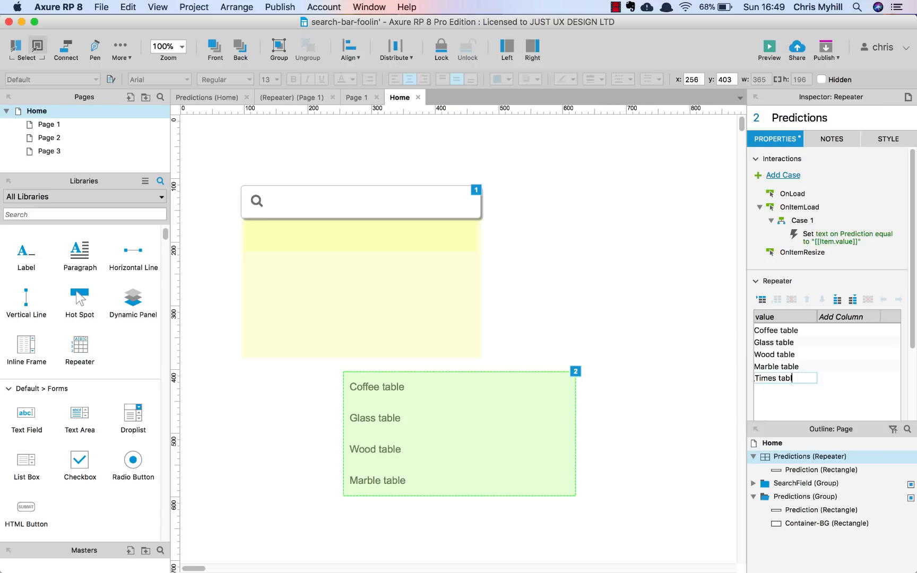
{"action": "left_click", "coordinate": [622, 364]}
Cut the Predictions repeater and paste it into the Predictions group, replacing the group's placeholder Prediction rectangle.
{"action": "left_click_drag", "start_coordinate": [531, 422], "coordinate": [580, 353]}
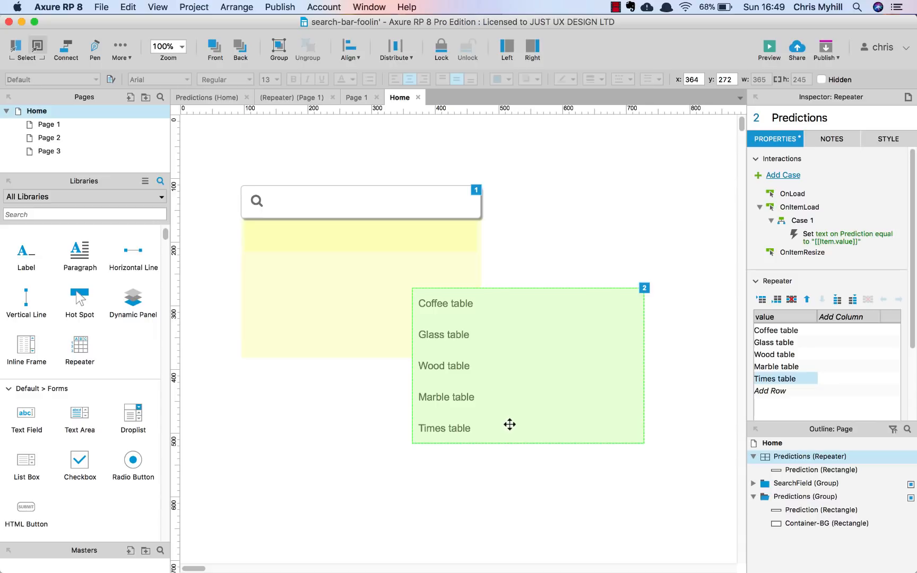
{"action": "left_click_drag", "start_coordinate": [531, 388], "coordinate": [573, 378]}
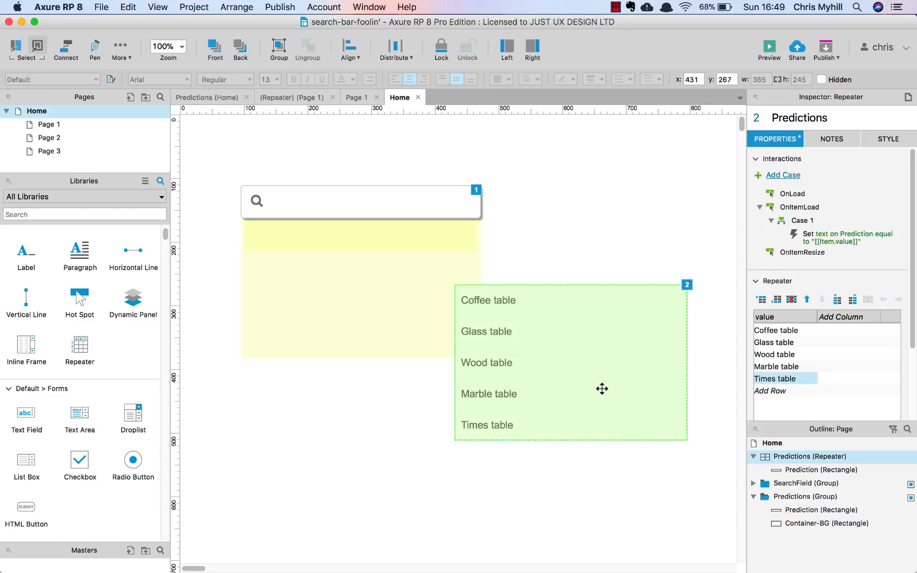
{"action": "key", "text": "Delete"}
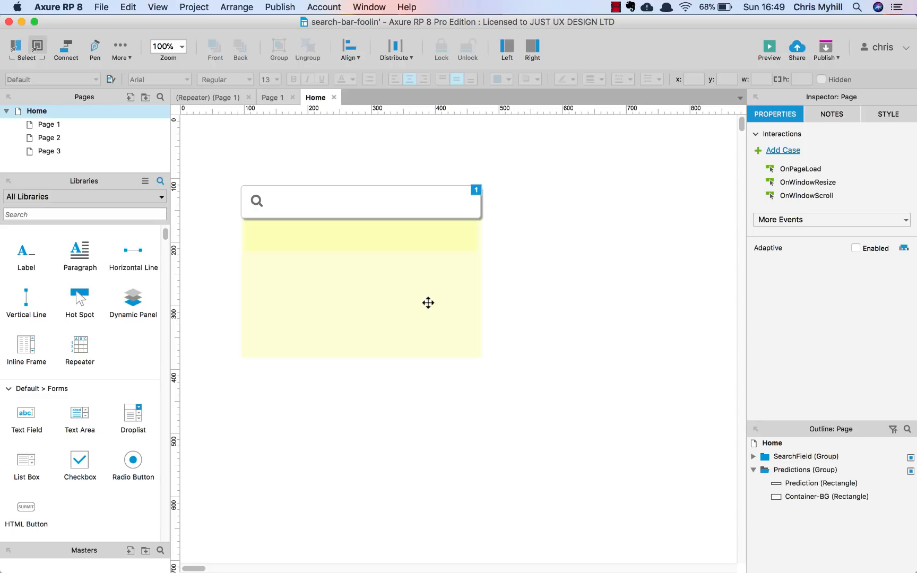
{"action": "left_click", "coordinate": [406, 302]}
{"action": "left_click", "coordinate": [362, 299]}
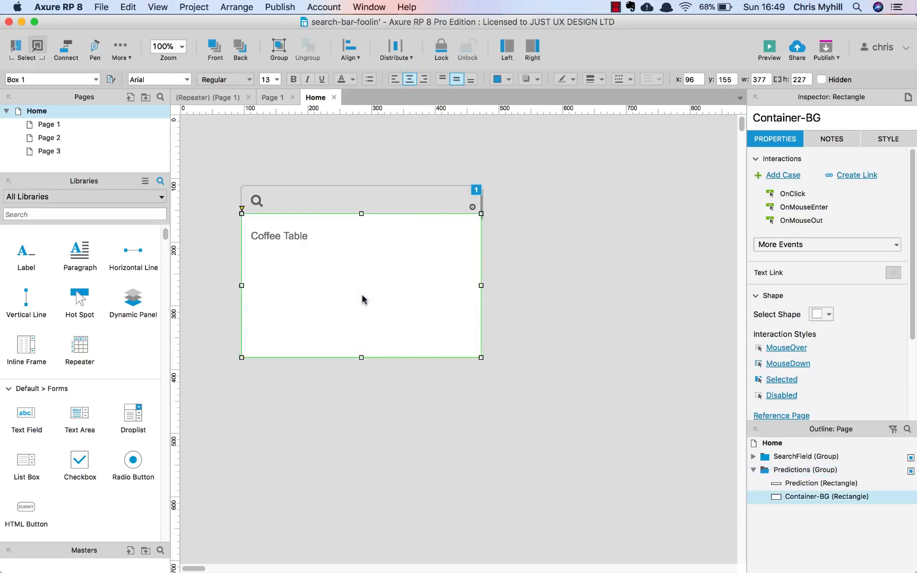
{"action": "left_click", "coordinate": [276, 235]}
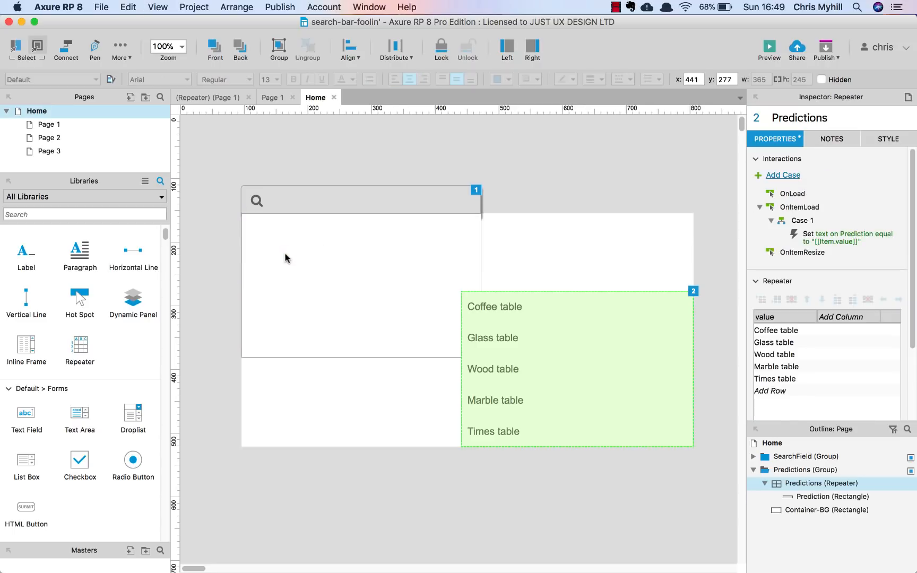
Position the Predictions repeater over the dropdown container at x 102, y 161.
{"action": "left_click_drag", "start_coordinate": [510, 361], "coordinate": [296, 289]}
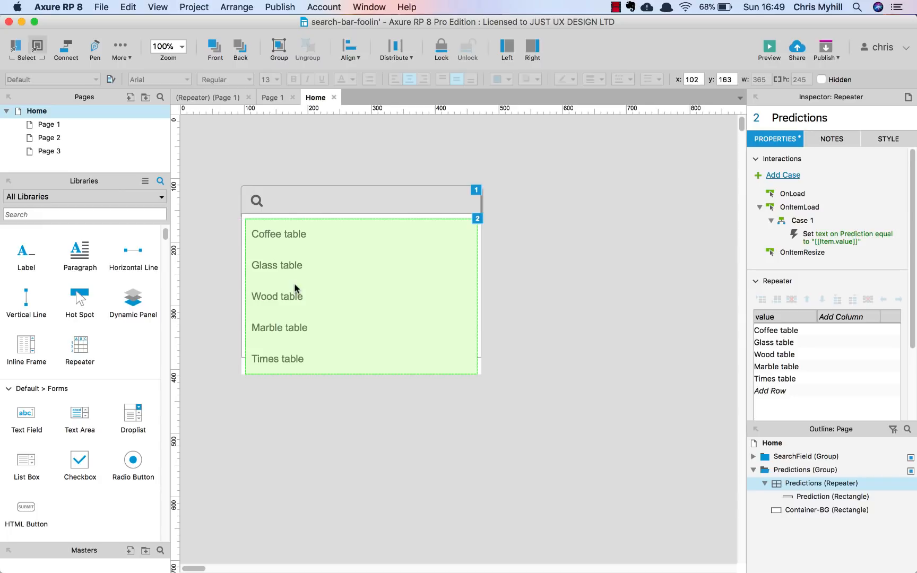
{"action": "key", "text": "Up"}
{"action": "key", "text": "Up"}
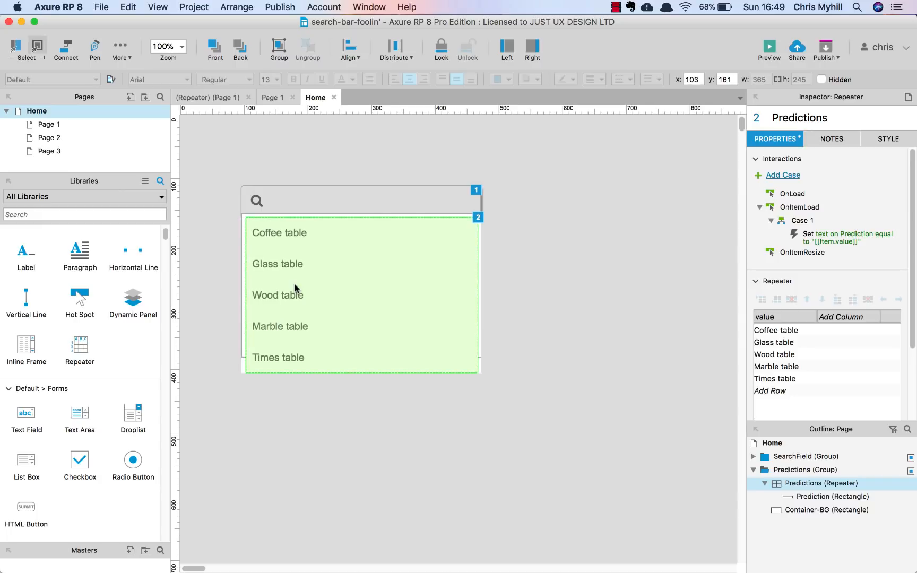
Extend the Container-BG rectangle downward to a height of 259 so it encloses the repeater, and leave the group.
{"action": "left_click", "coordinate": [243, 227]}
{"action": "left_click_drag", "start_coordinate": [361, 357], "coordinate": [362, 379]}
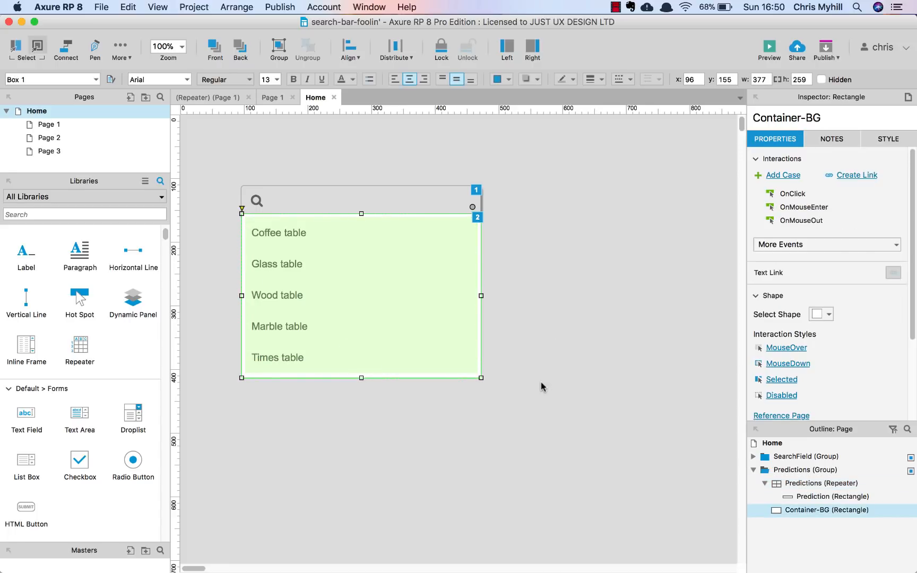
{"action": "left_click", "coordinate": [541, 383]}
{"action": "left_click", "coordinate": [297, 272]}
{"action": "left_click", "coordinate": [345, 289]}
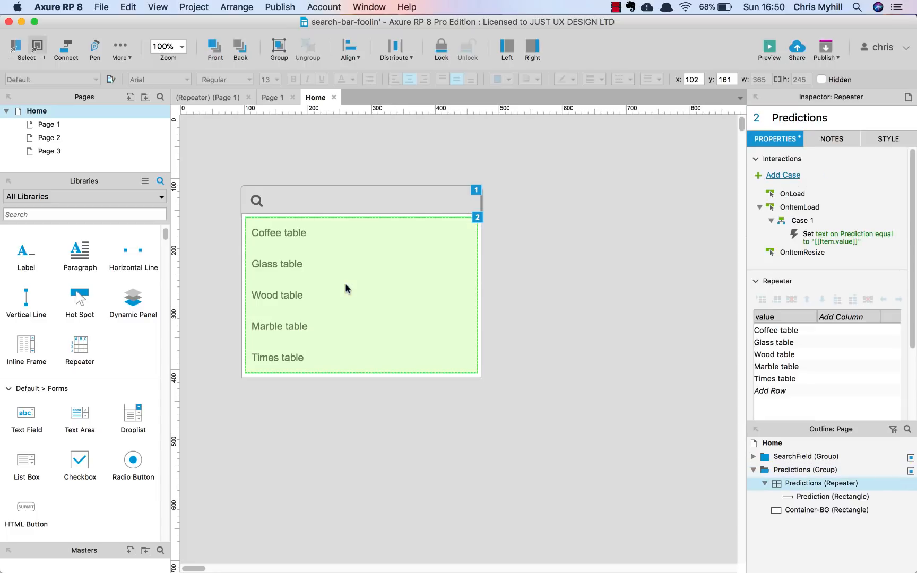
{"action": "left_click", "coordinate": [519, 287]}
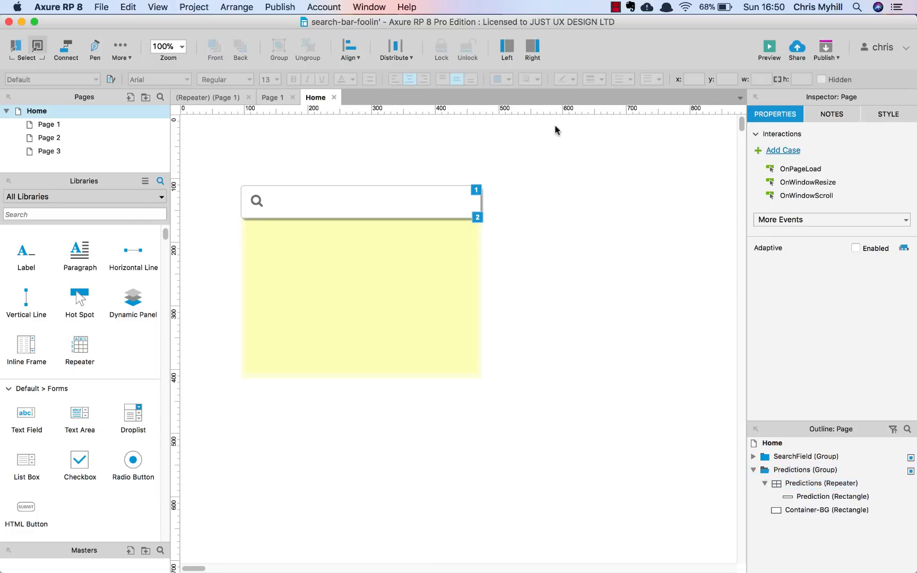
Preview the page in the browser and test the search field by entering table and clearing it.
{"action": "left_click", "coordinate": [763, 49]}
{"action": "left_click", "coordinate": [466, 164]}
{"action": "type", "text": "table"}
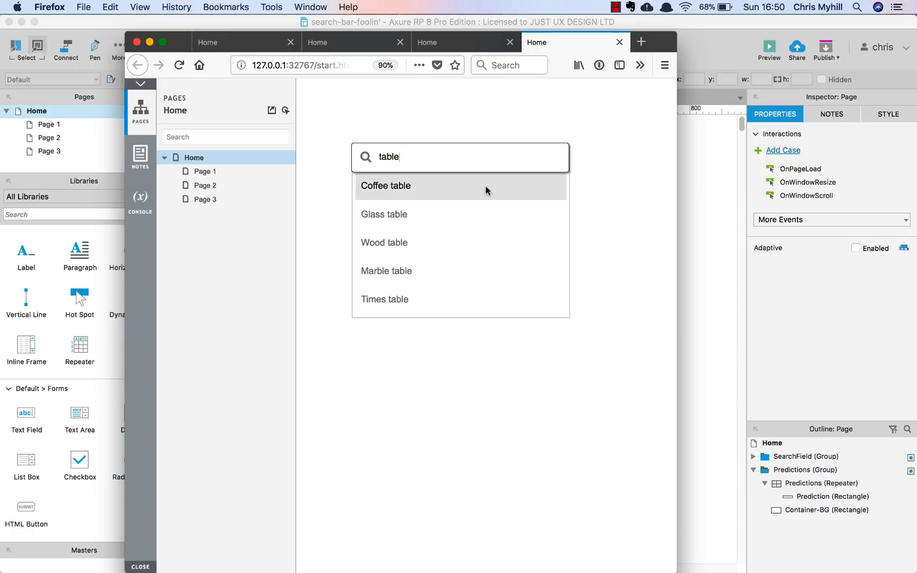
{"action": "key", "text": "super+a"}
{"action": "key", "text": "BackSpace"}
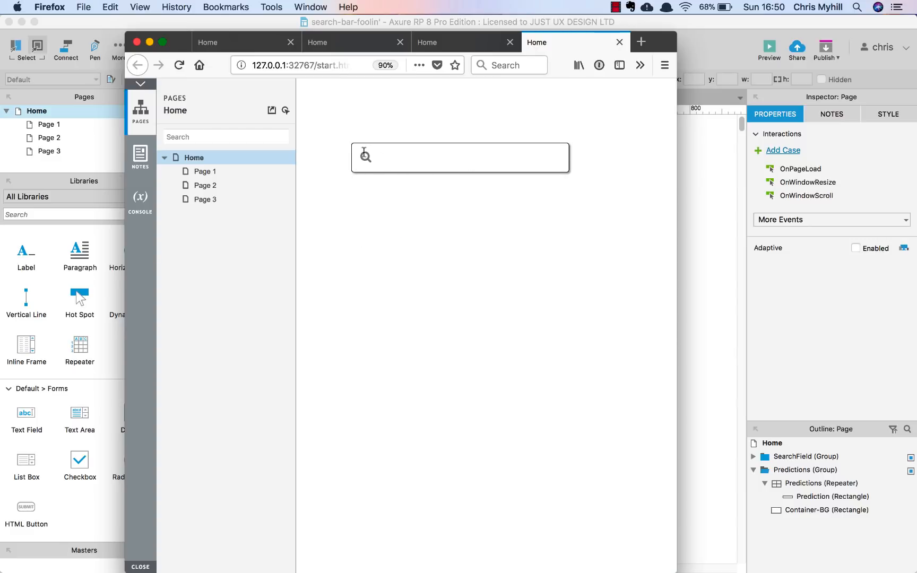
Return to Axure RP and add rows Wood chair and Marble chair to the Predictions repeater's dataset.
{"action": "left_click", "coordinate": [711, 306]}
{"action": "left_click", "coordinate": [456, 279]}
{"action": "left_click", "coordinate": [412, 297]}
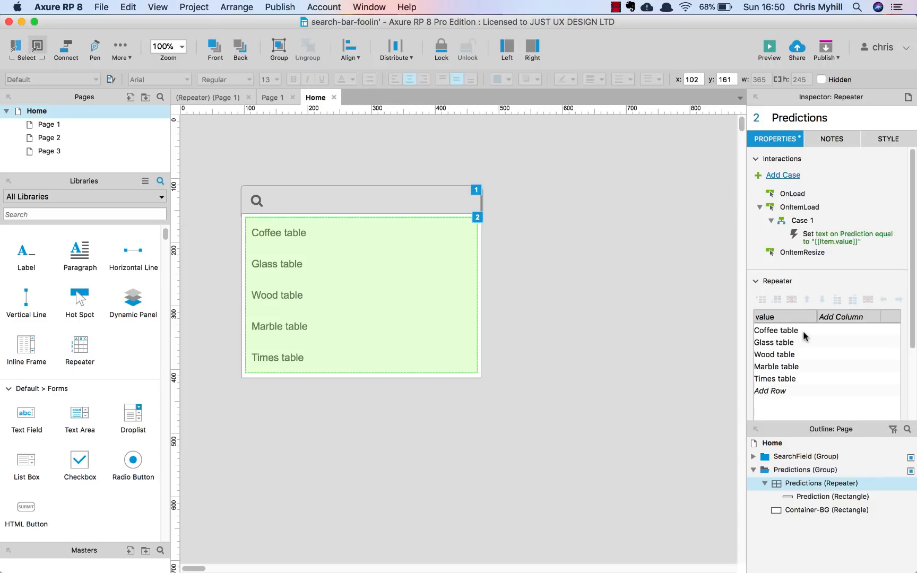
{"action": "scroll", "coordinate": [806, 273], "scroll_direction": "down", "scroll_amount": 5}
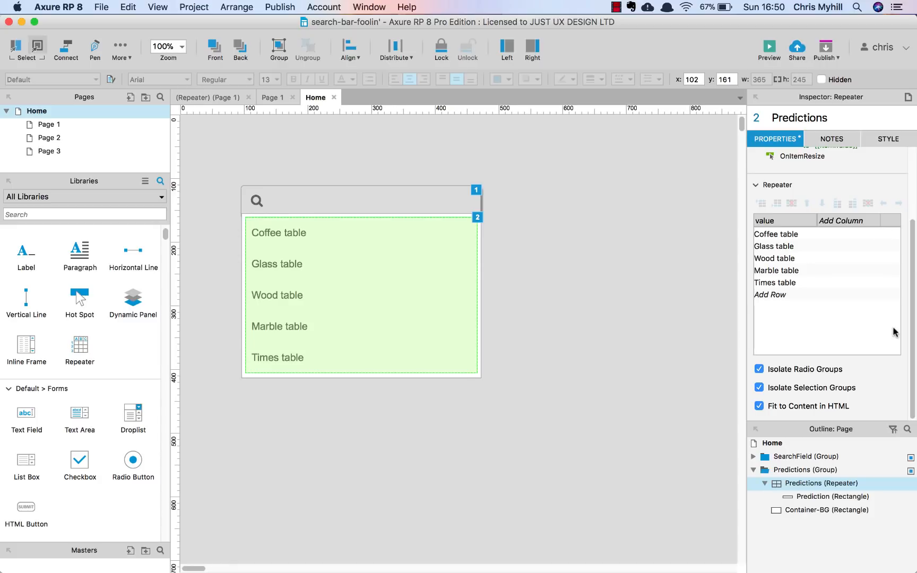
{"action": "scroll", "coordinate": [905, 396], "scroll_direction": "up", "scroll_amount": 2}
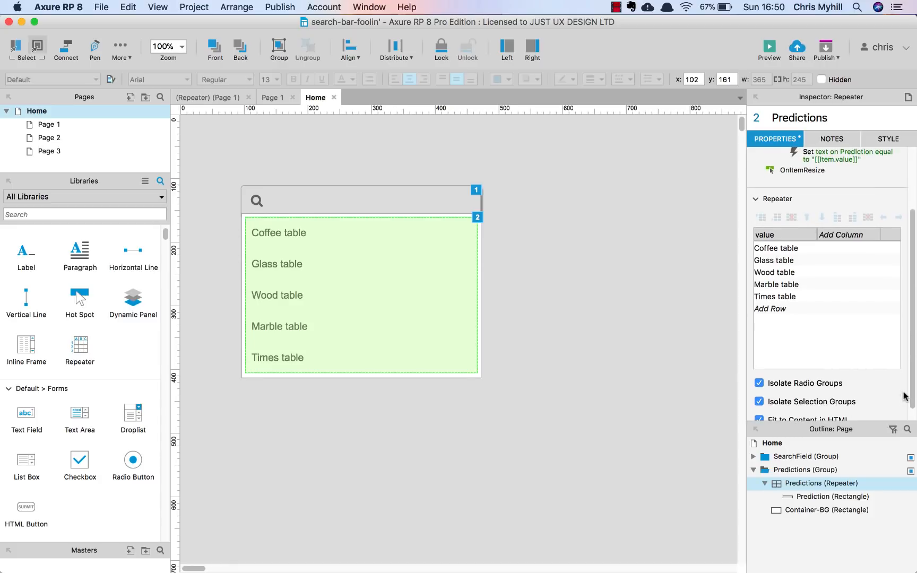
{"action": "left_click", "coordinate": [789, 309]}
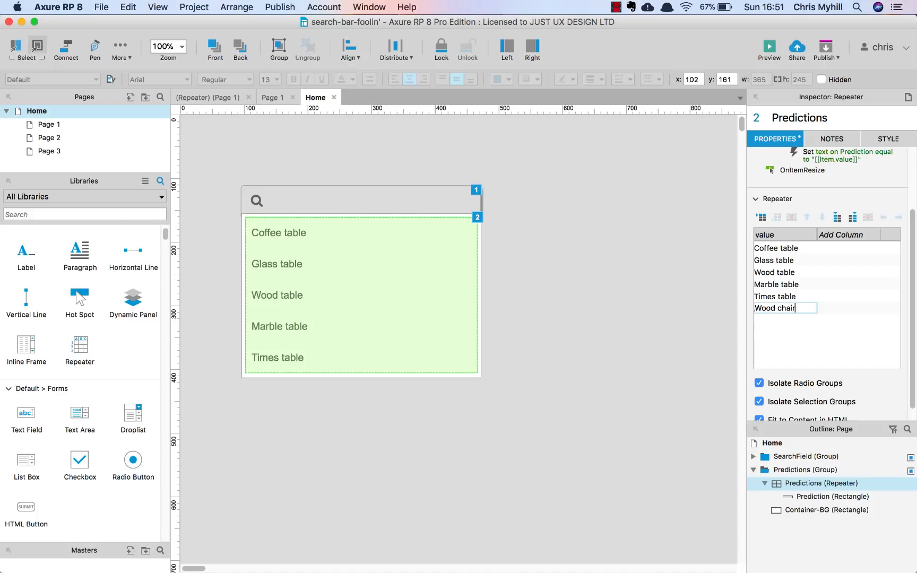
{"action": "left_click", "coordinate": [777, 318]}
{"action": "type", "text": "mar"}
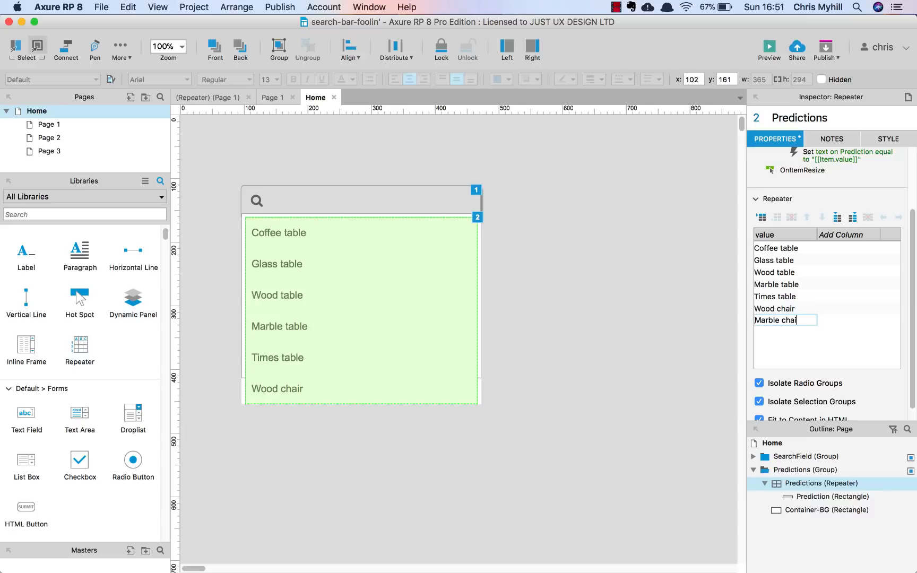
Add rows Garden chair, Candle stick and Bird table to the end of the Predictions repeater's dataset.
{"action": "left_click", "coordinate": [768, 333]}
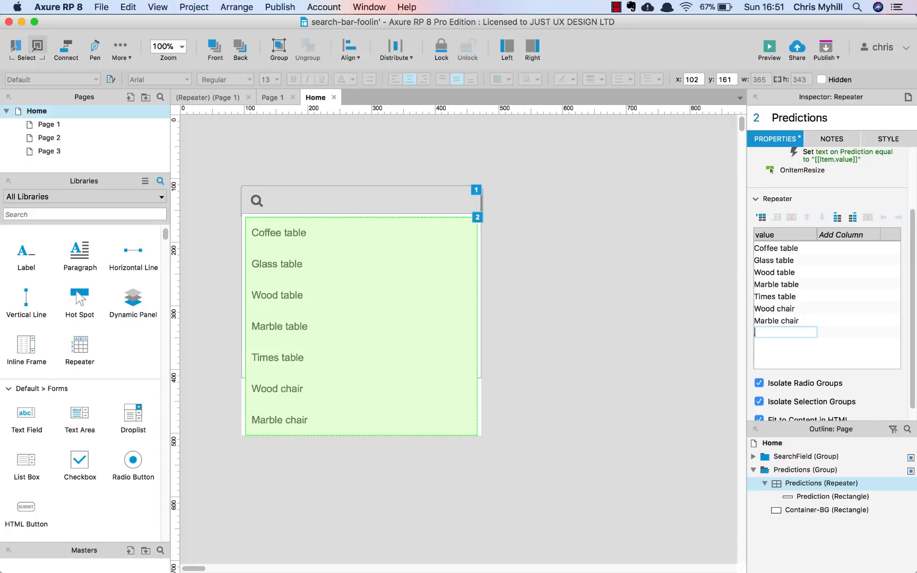
{"action": "left_click", "coordinate": [760, 343]}
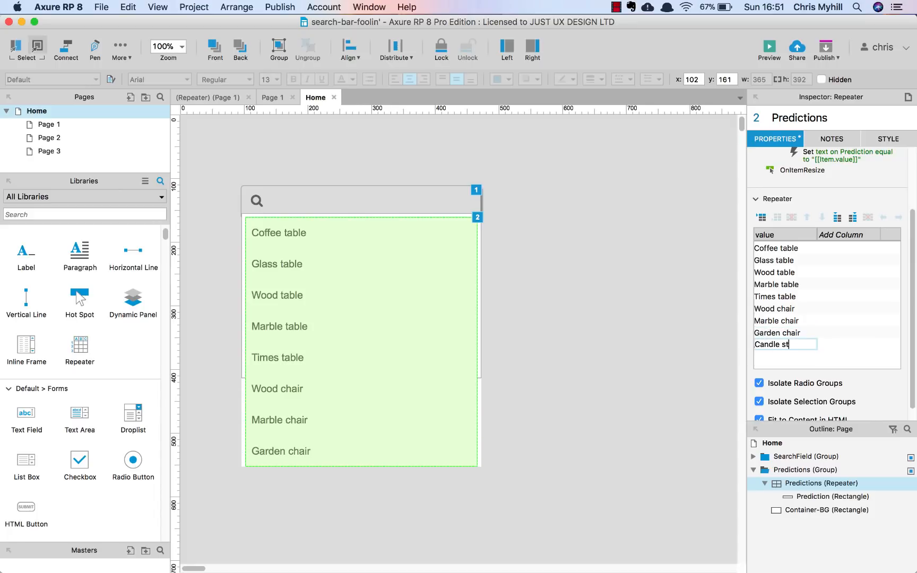
{"action": "left_click", "coordinate": [789, 355]}
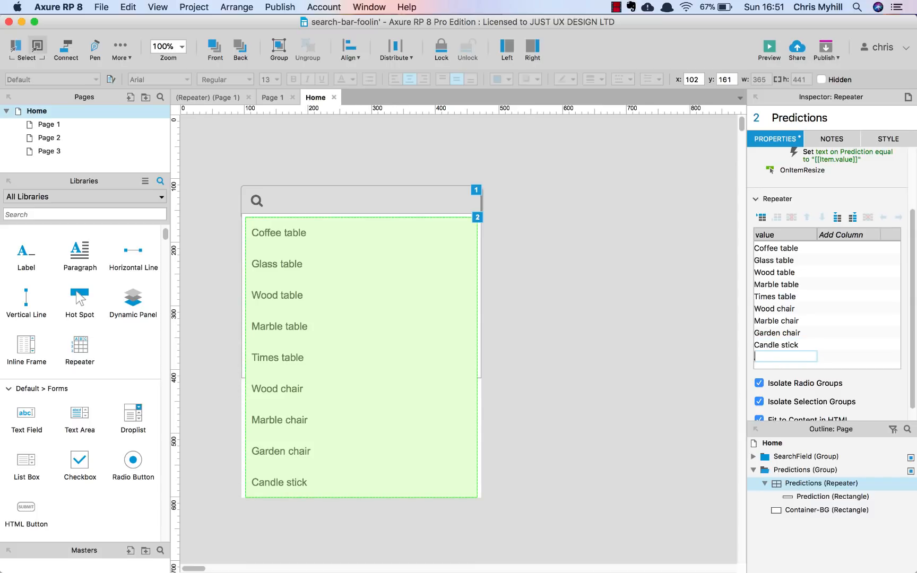
{"action": "type", "text": "Bird table"}
{"action": "key", "text": "Return"}
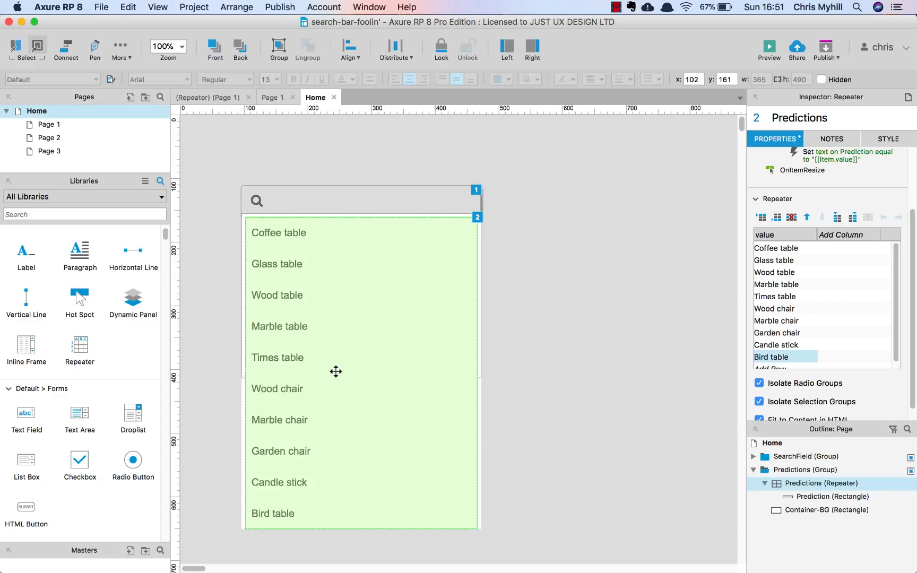
Paginate the Predictions repeater into multiple pages with 5 items per page, and return to the Home page.
{"action": "scroll", "coordinate": [809, 199], "scroll_direction": "up", "scroll_amount": 3}
{"action": "scroll", "coordinate": [812, 199], "scroll_direction": "down", "scroll_amount": 4}
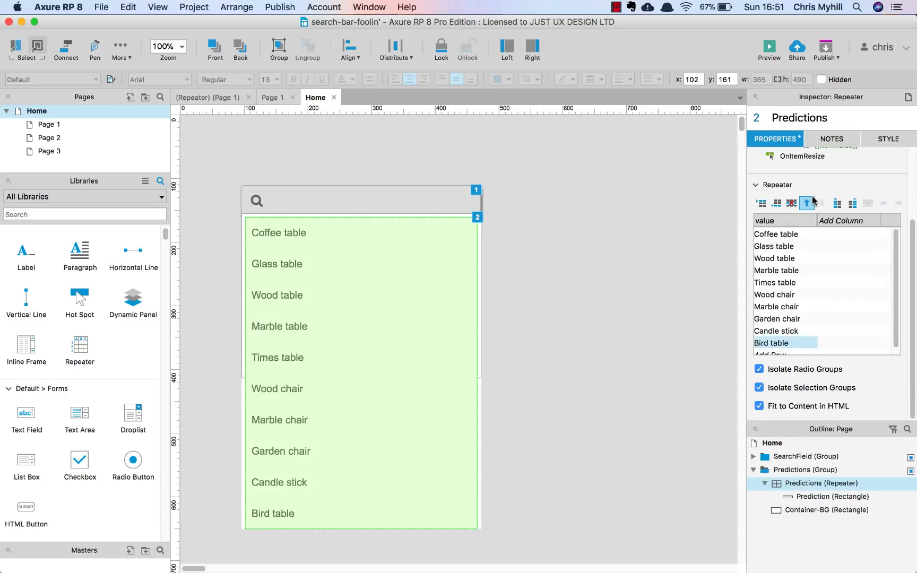
{"action": "left_click", "coordinate": [889, 140]}
{"action": "scroll", "coordinate": [758, 345], "scroll_direction": "down", "scroll_amount": 1}
{"action": "scroll", "coordinate": [758, 346], "scroll_direction": "down", "scroll_amount": 3}
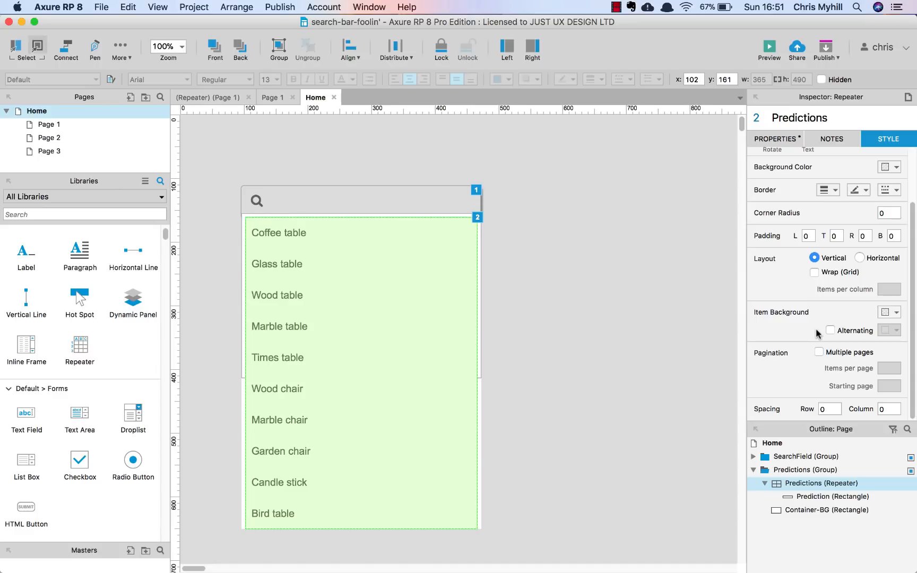
{"action": "left_click", "coordinate": [819, 352]}
{"action": "left_click", "coordinate": [890, 371]}
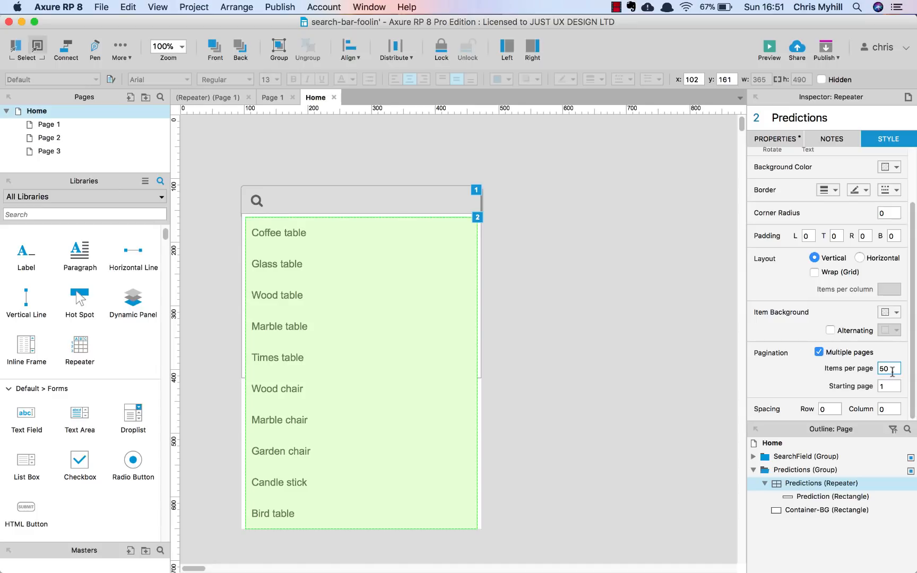
{"action": "type", "text": "5"}
{"action": "left_click", "coordinate": [682, 366]}
{"action": "double_click", "coordinate": [351, 268]}
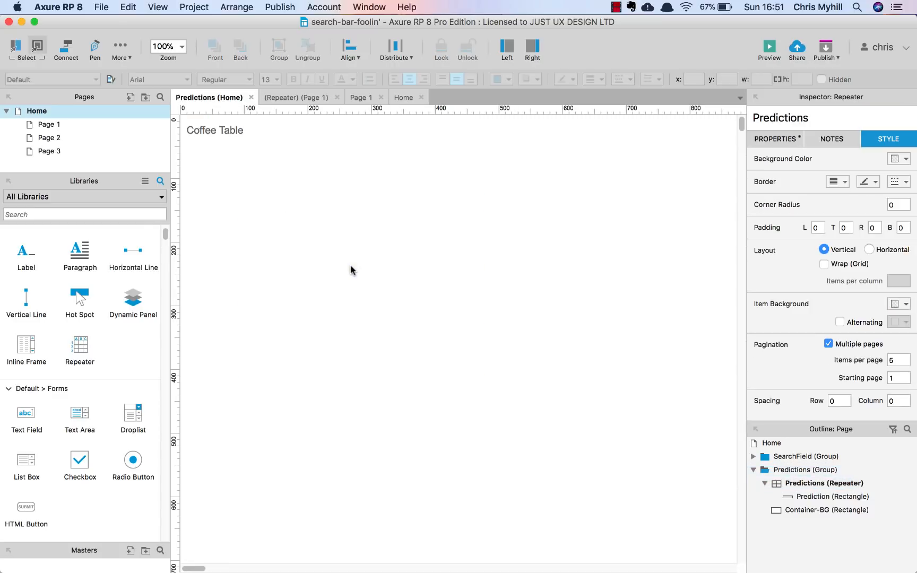
{"action": "double_click", "coordinate": [62, 113]}
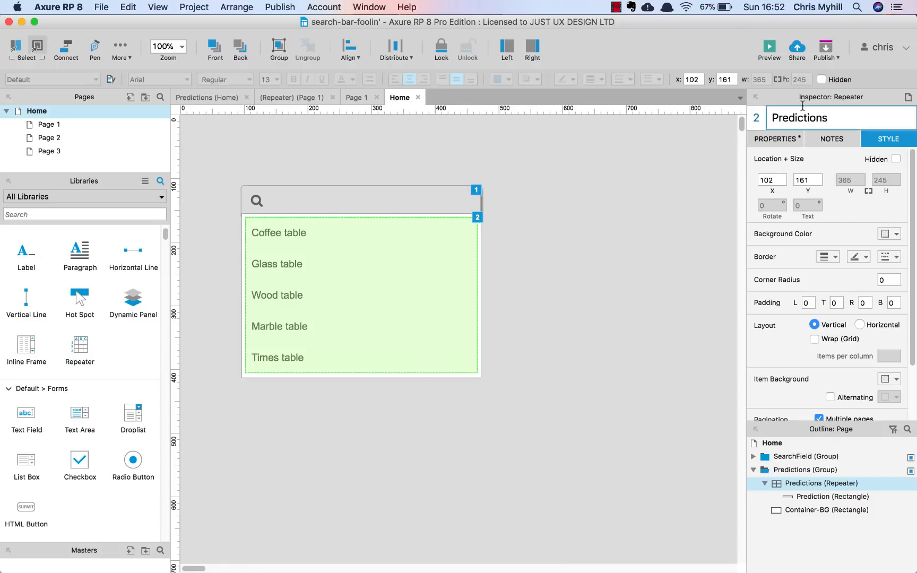
Review the Predictions repeater's dataset rows and the Search-FIELD interactions on the Home page.
{"action": "left_click", "coordinate": [776, 138]}
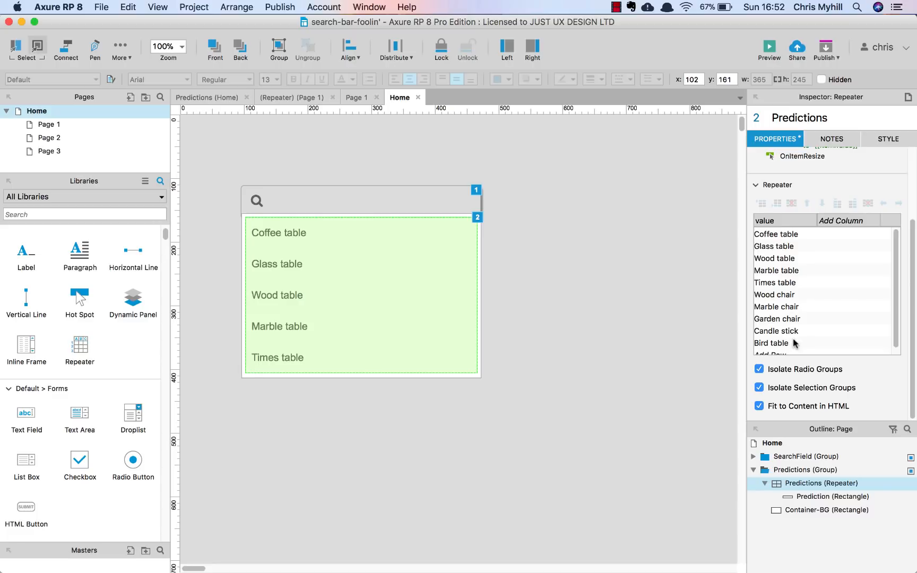
{"action": "left_click", "coordinate": [303, 207]}
{"action": "left_click", "coordinate": [297, 198]}
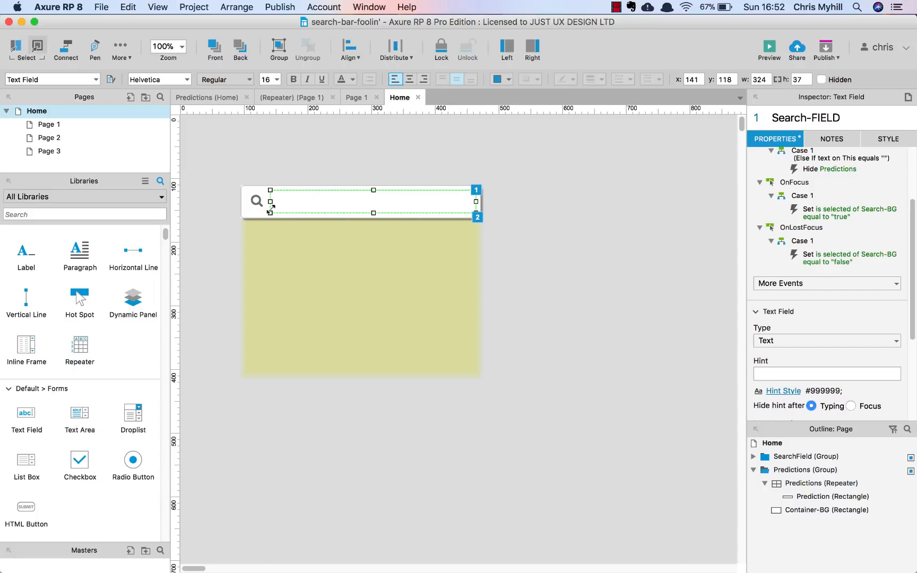
{"action": "left_click", "coordinate": [307, 251]}
{"action": "left_click", "coordinate": [337, 253]}
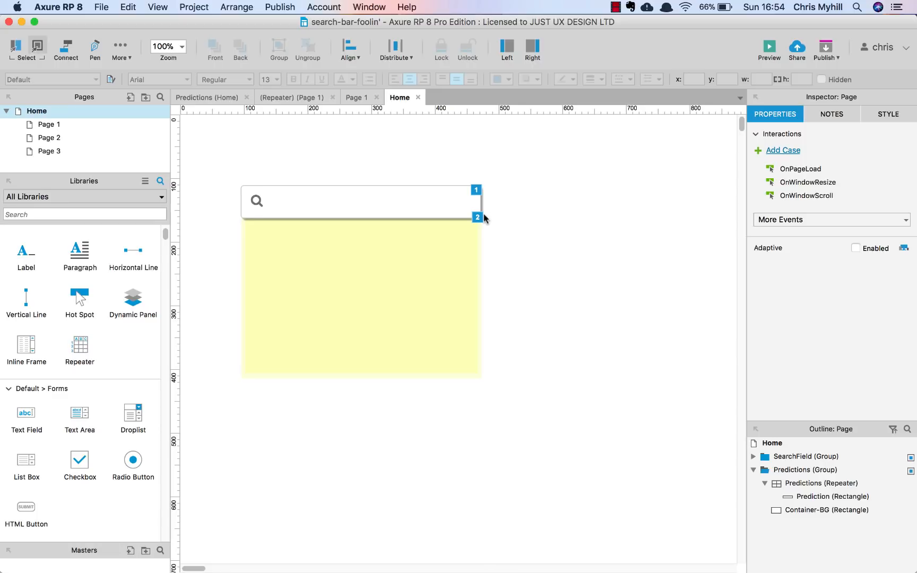
{"action": "left_click", "coordinate": [313, 205]}
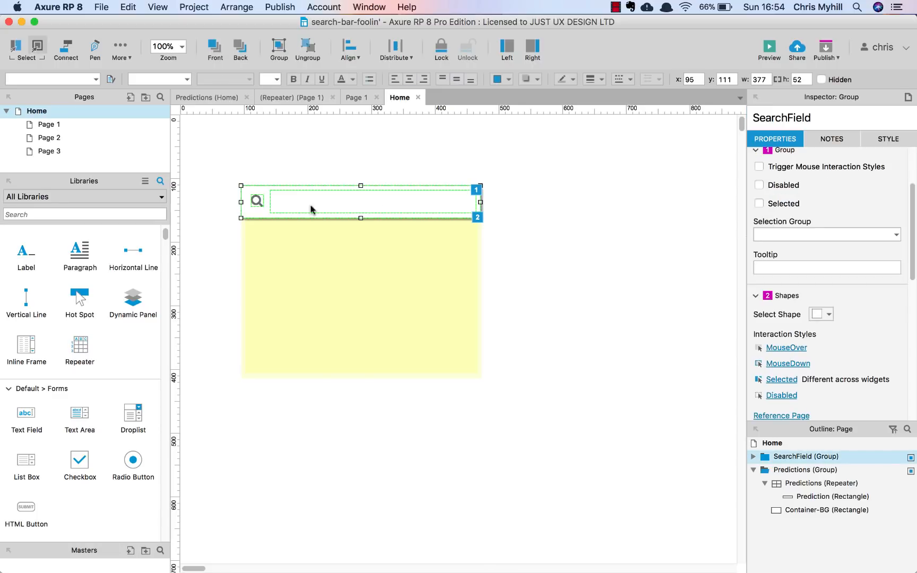
{"action": "left_click", "coordinate": [311, 205]}
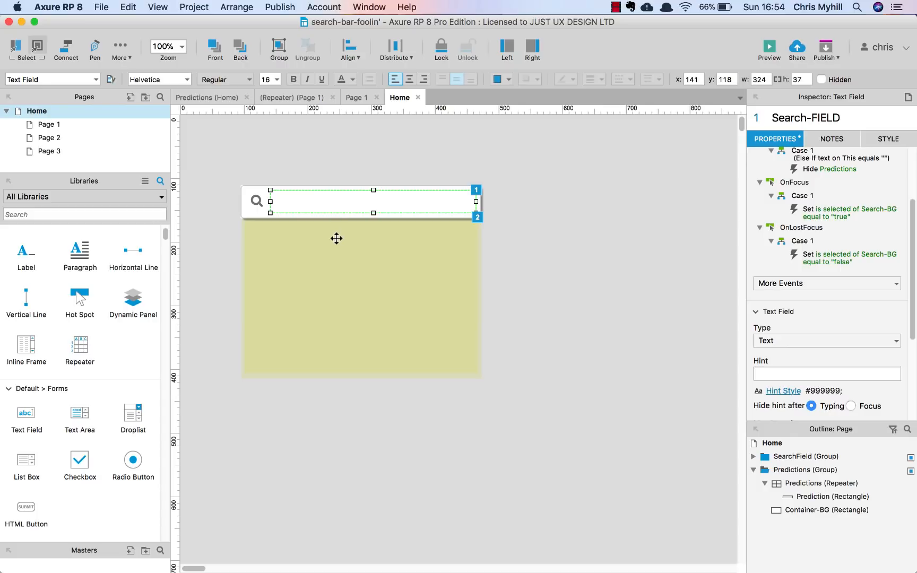
{"action": "left_click", "coordinate": [314, 268]}
{"action": "double_click", "coordinate": [312, 271]}
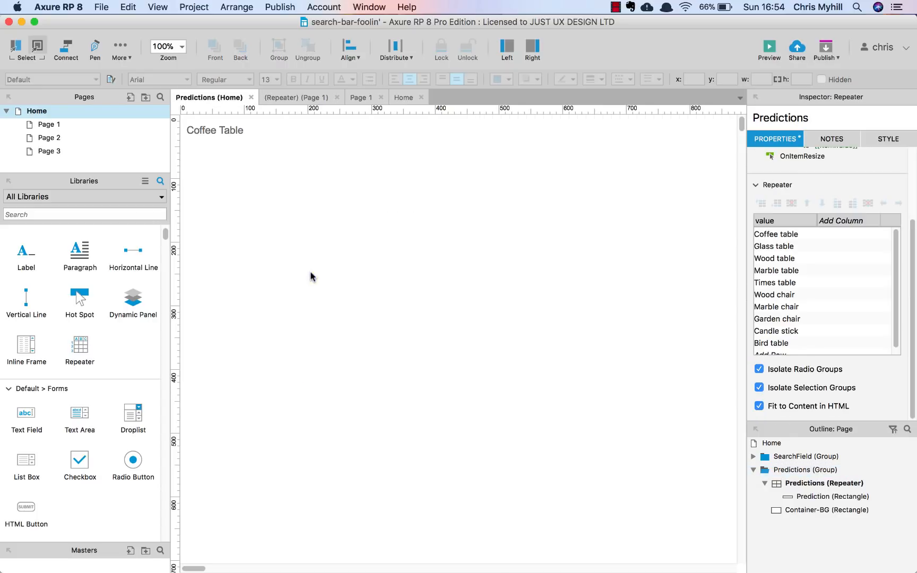
{"action": "double_click", "coordinate": [69, 113]}
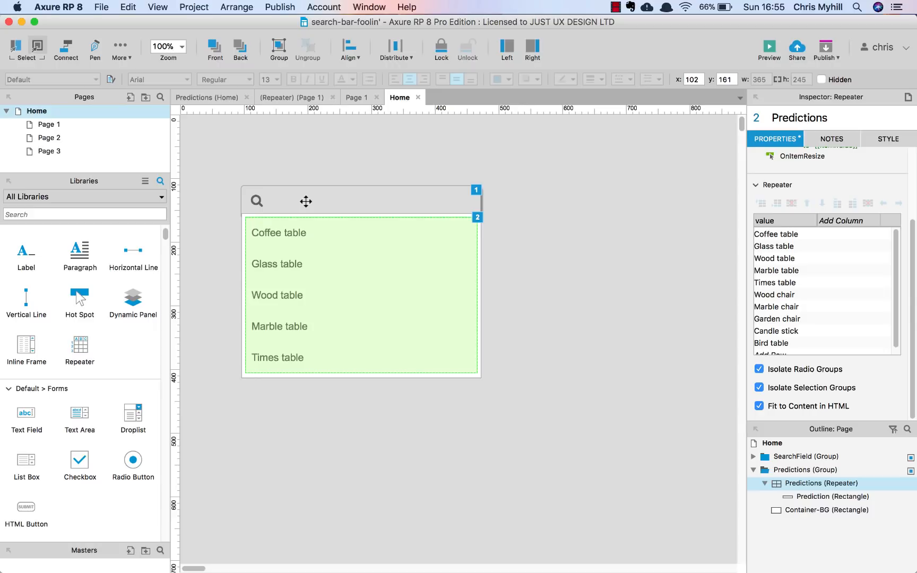
Open the Search-FIELD's OnTextChange case for non-empty text for editing.
{"action": "left_click", "coordinate": [567, 250]}
{"action": "left_click", "coordinate": [342, 197]}
{"action": "left_click", "coordinate": [388, 202]}
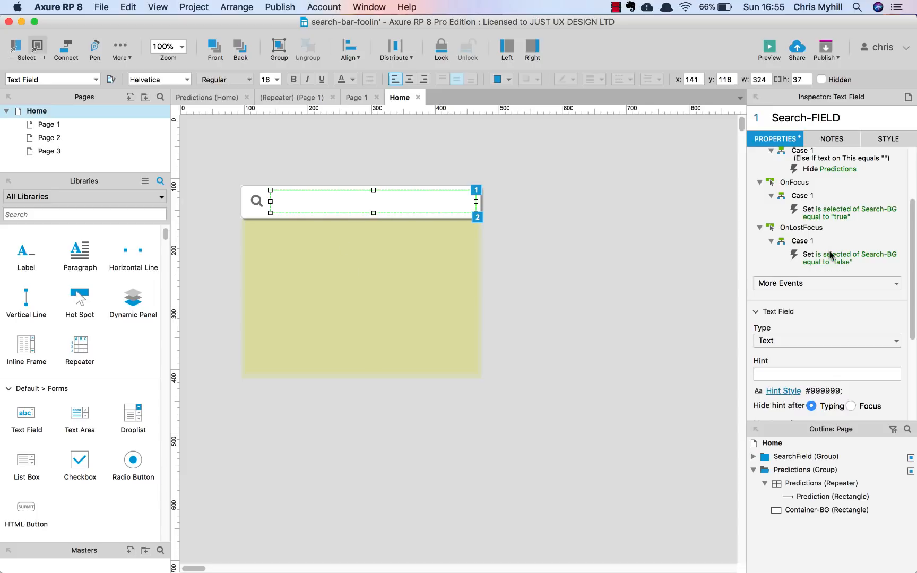
{"action": "scroll", "coordinate": [831, 255], "scroll_direction": "up", "scroll_amount": 5}
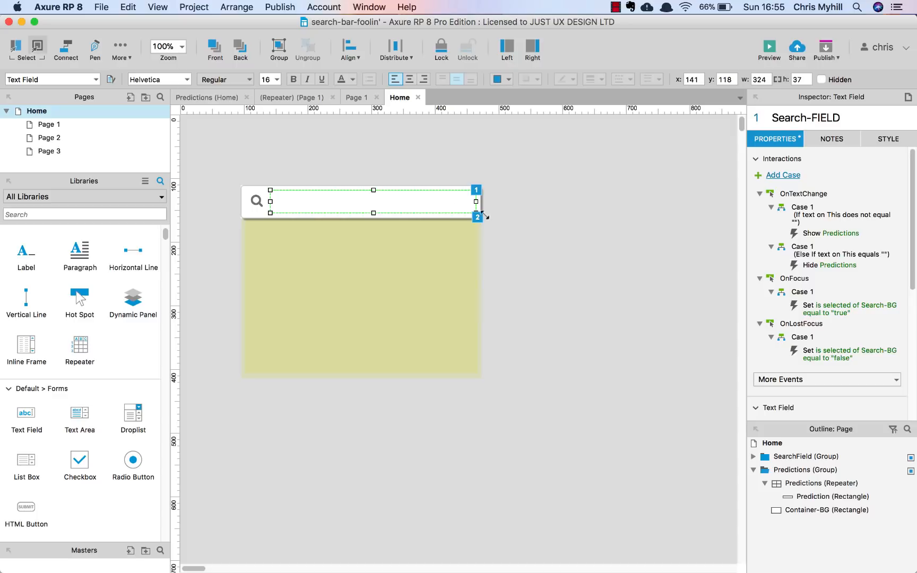
{"action": "double_click", "coordinate": [829, 223]}
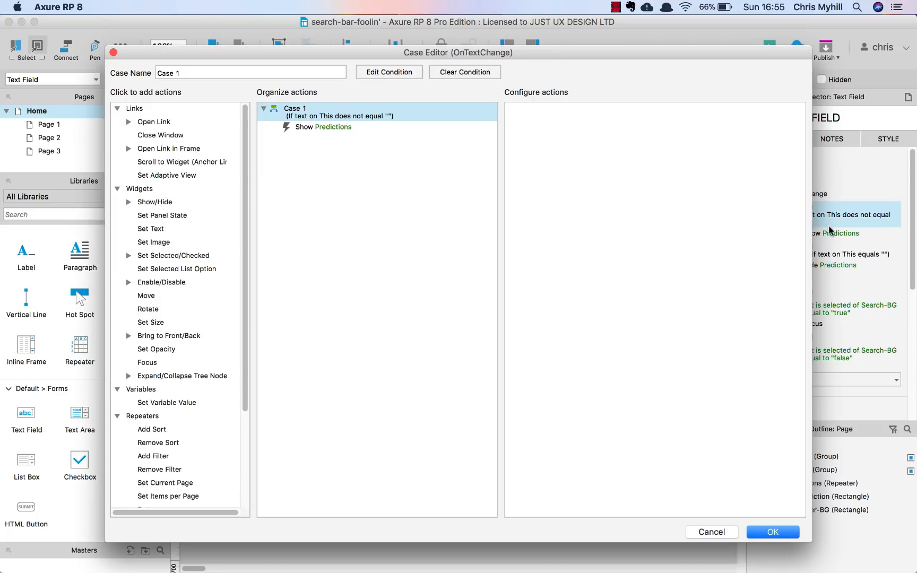
Add an Add Filter action for the Predictions repeater after the Show action, named search, with other filters removed.
{"action": "left_click", "coordinate": [324, 128]}
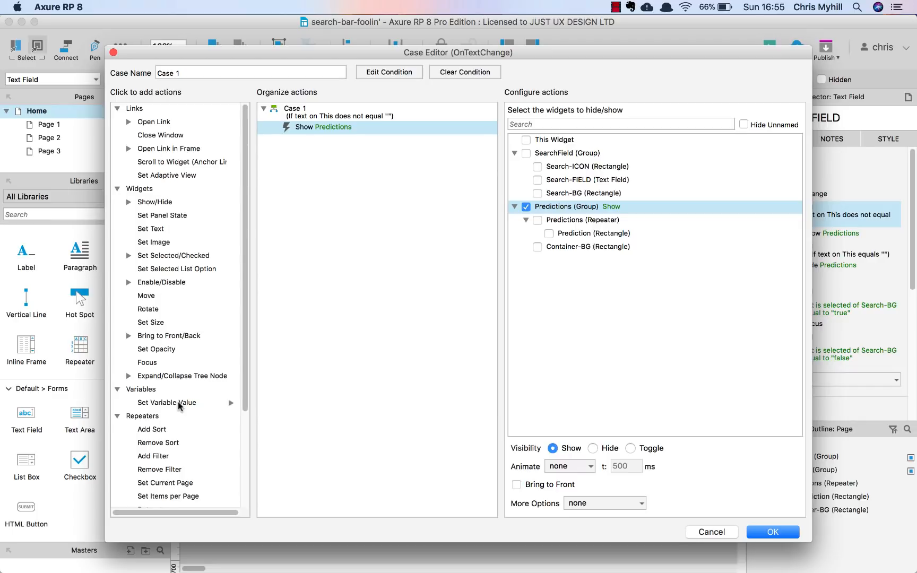
{"action": "scroll", "coordinate": [179, 406], "scroll_direction": "down", "scroll_amount": 2}
{"action": "scroll", "coordinate": [152, 388], "scroll_direction": "down", "scroll_amount": 5}
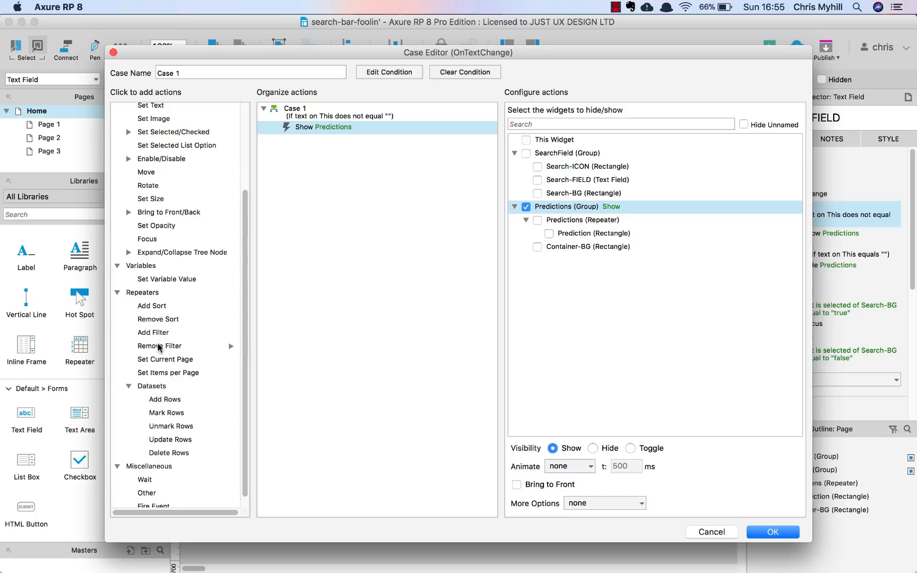
{"action": "left_click", "coordinate": [147, 334]}
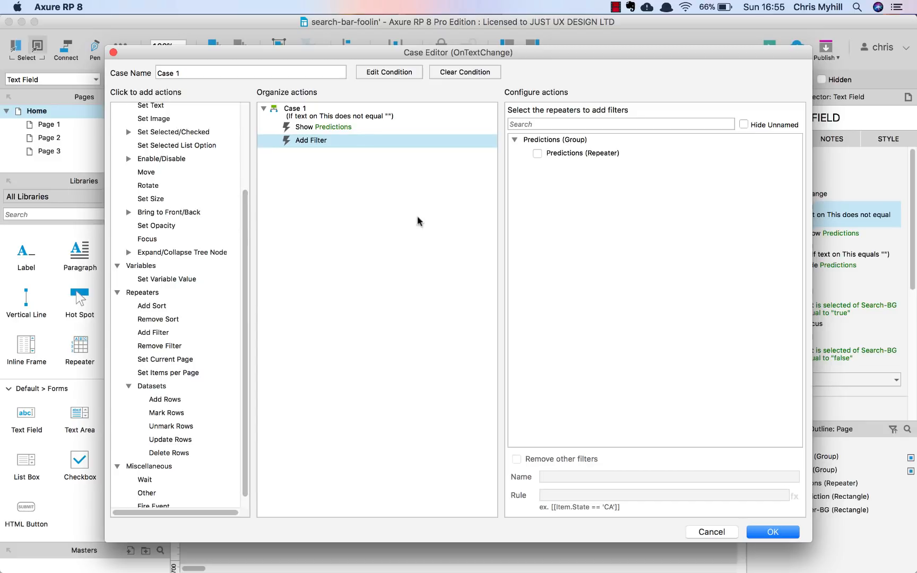
{"action": "left_click", "coordinate": [537, 154]}
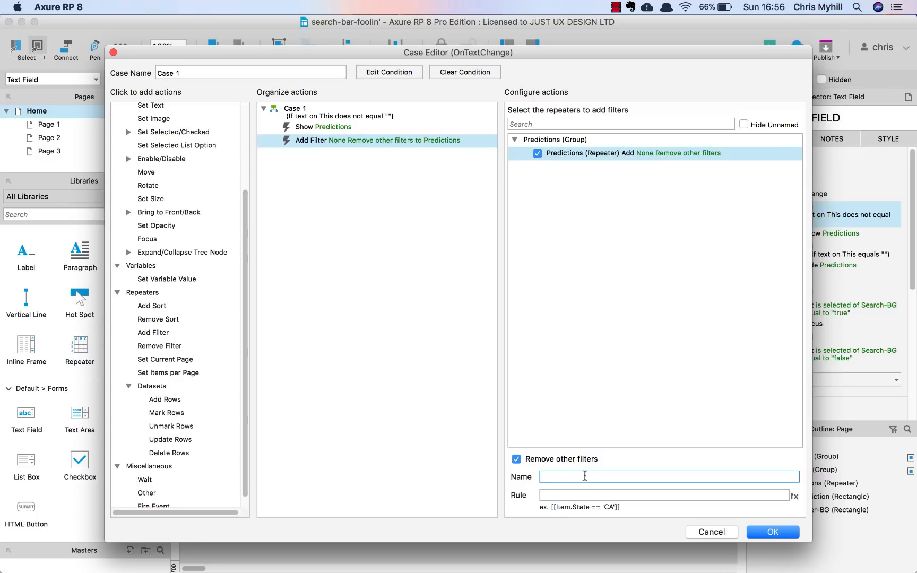
{"action": "type", "text": "search"}
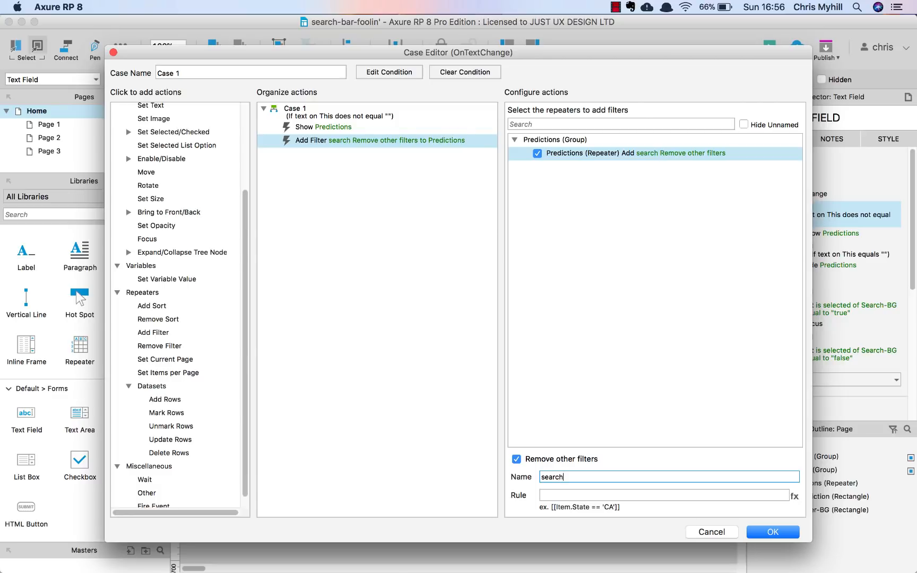
In the search filter's rule editor, add local variable LVAR1 that takes the text on widget This.
{"action": "left_click", "coordinate": [580, 495]}
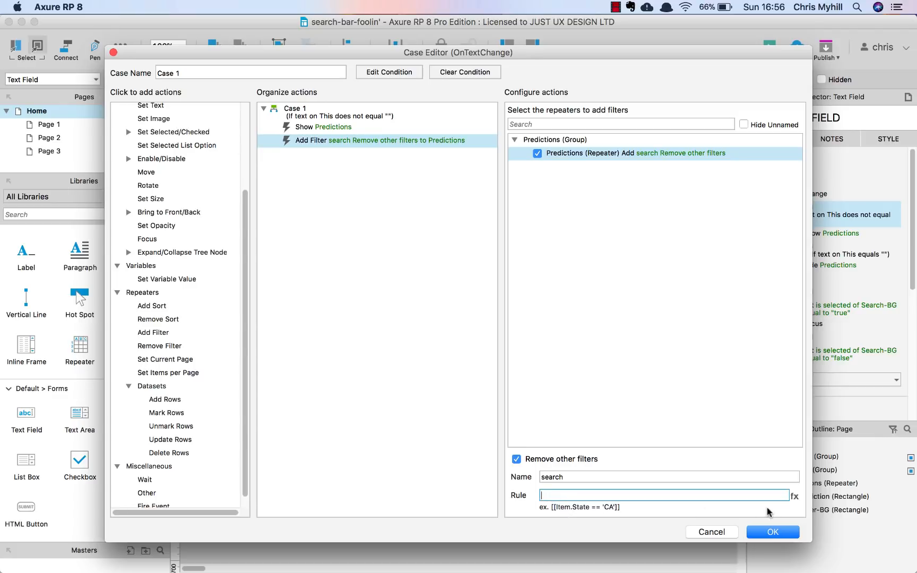
{"action": "left_click", "coordinate": [794, 497]}
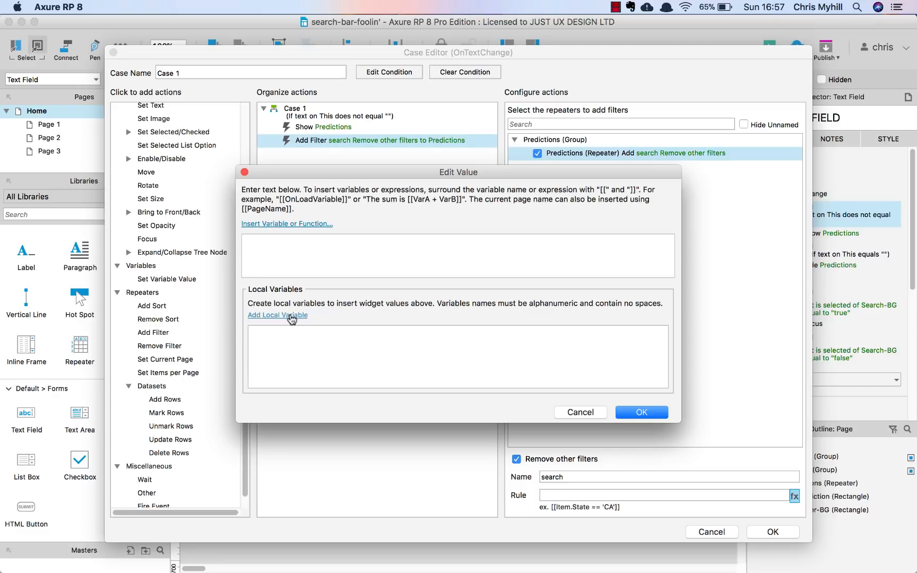
{"action": "left_click", "coordinate": [292, 317]}
{"action": "left_click", "coordinate": [295, 338]}
{"action": "left_click_drag", "start_coordinate": [283, 338], "coordinate": [220, 338]}
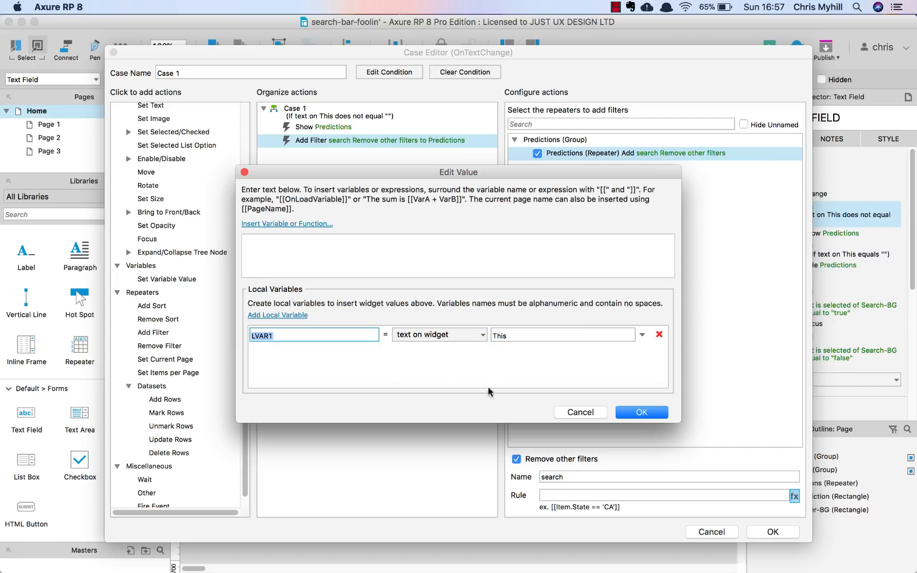
{"action": "left_click", "coordinate": [332, 341]}
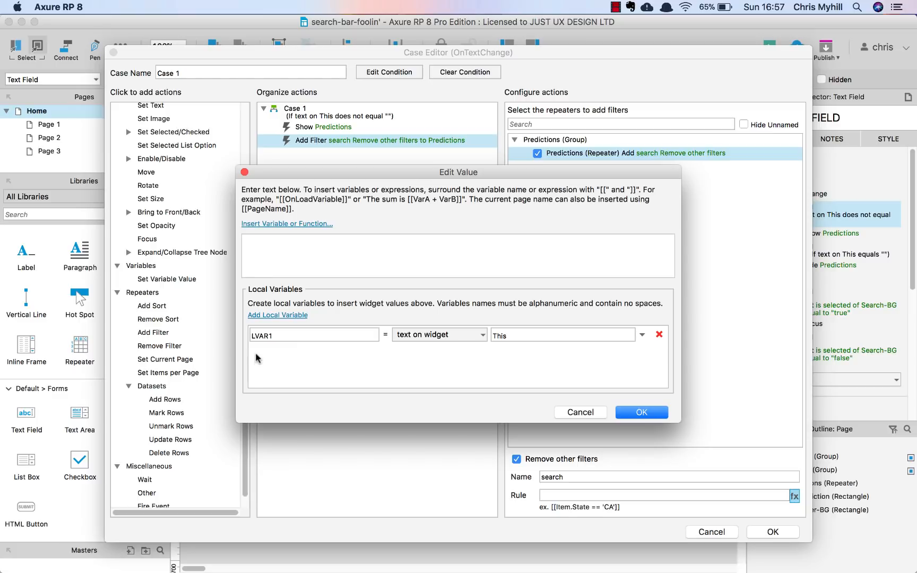
{"action": "left_click", "coordinate": [250, 334]}
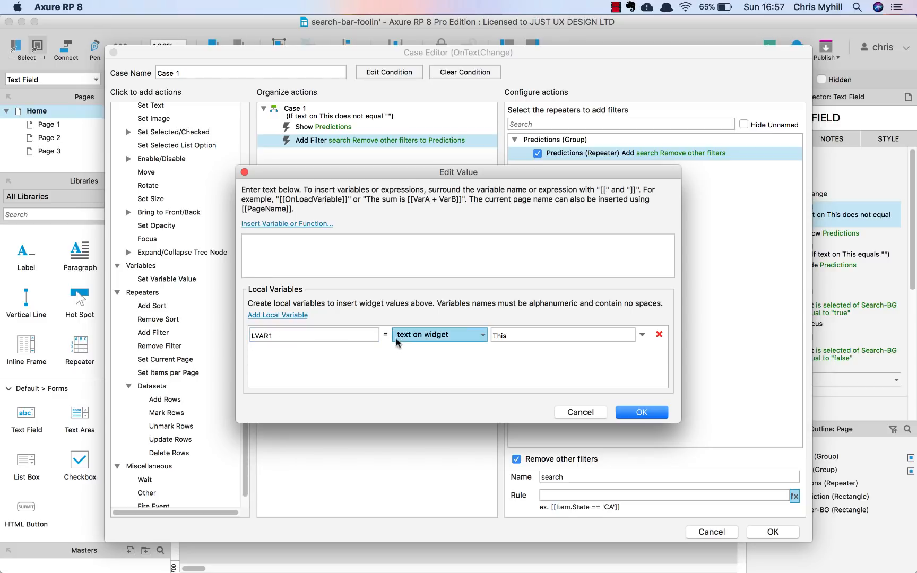
{"action": "left_click", "coordinate": [513, 336]}
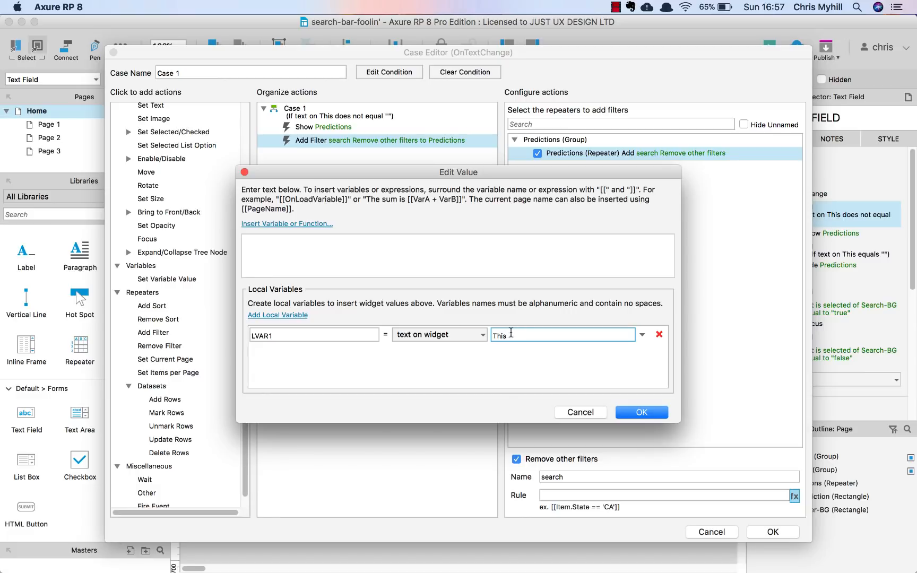
Begin entering the expression for the search filter's rule in the value editor.
{"action": "left_click", "coordinate": [462, 247]}
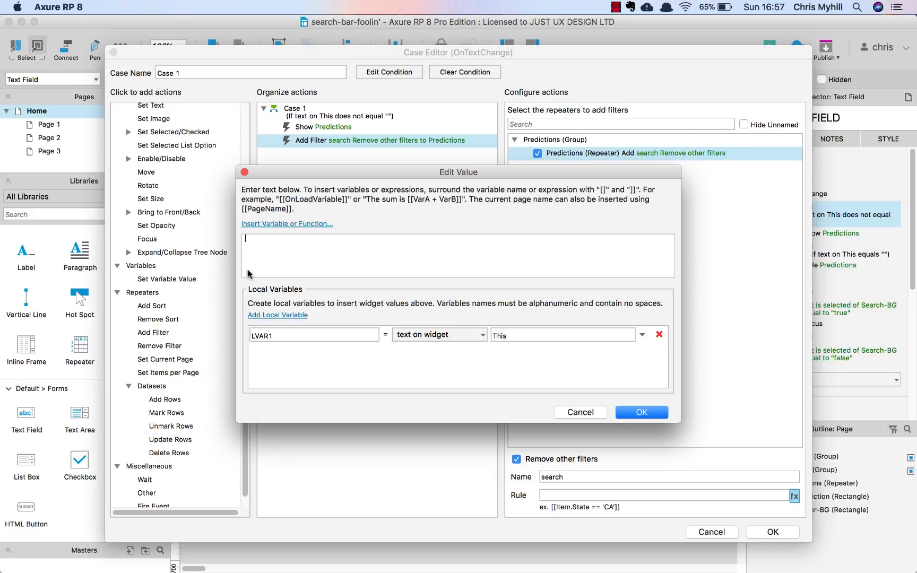
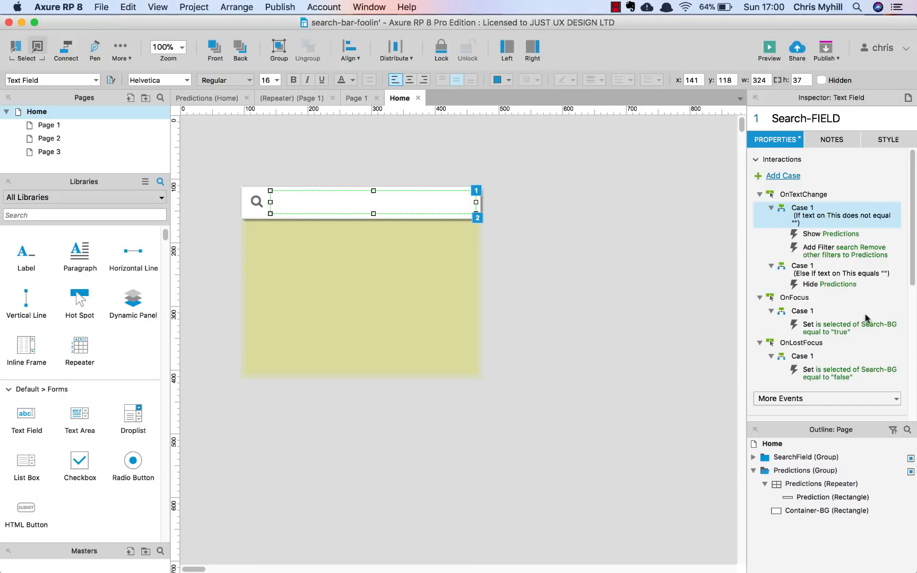
Add a Remove Filter action to the Search-FIELD's OnTextChange case for empty text, removing all filters from the Predictions repeater.
{"action": "left_click", "coordinate": [844, 252]}
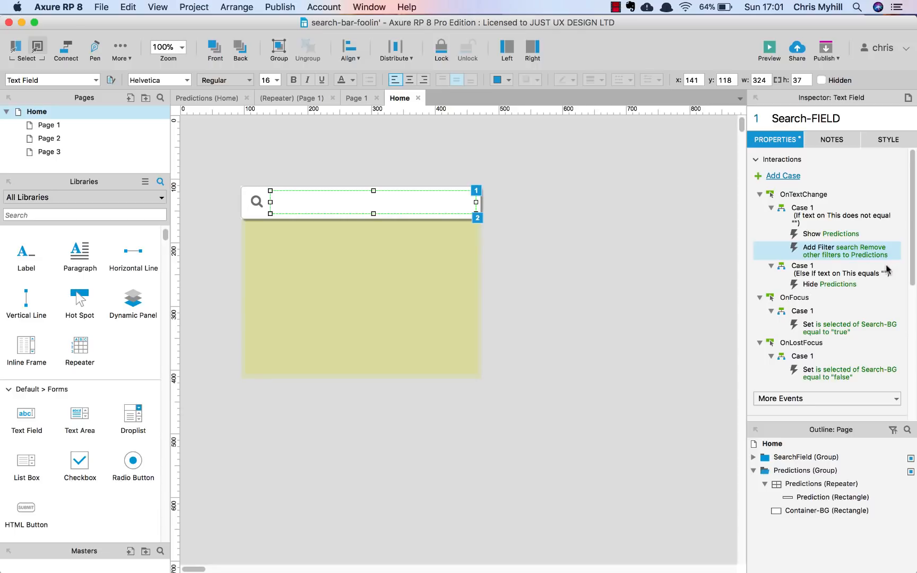
{"action": "double_click", "coordinate": [825, 286]}
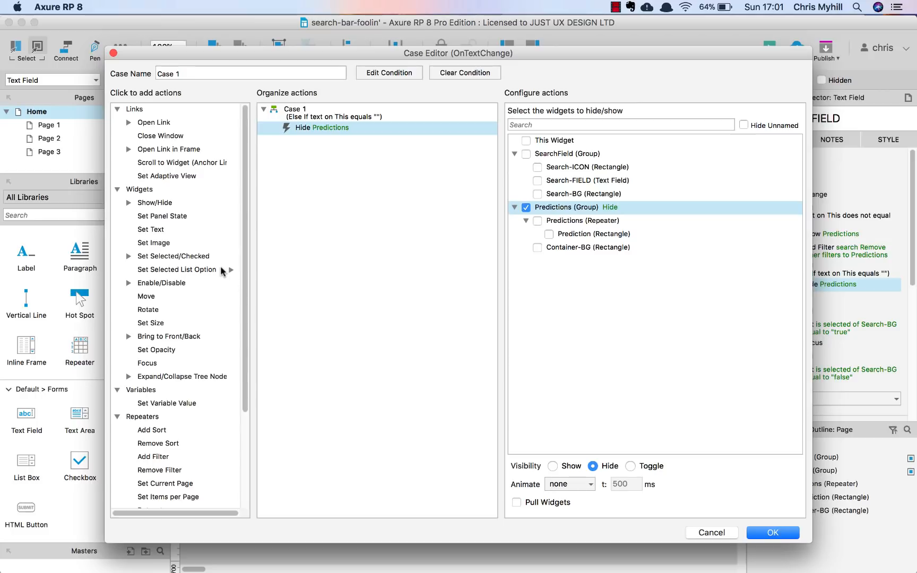
{"action": "scroll", "coordinate": [178, 366], "scroll_direction": "down", "scroll_amount": 5}
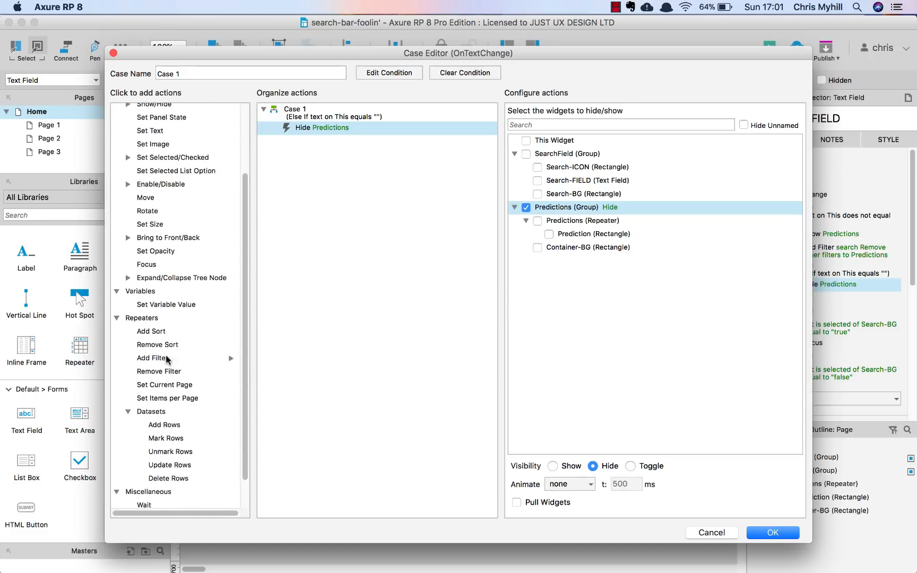
{"action": "left_click", "coordinate": [167, 373]}
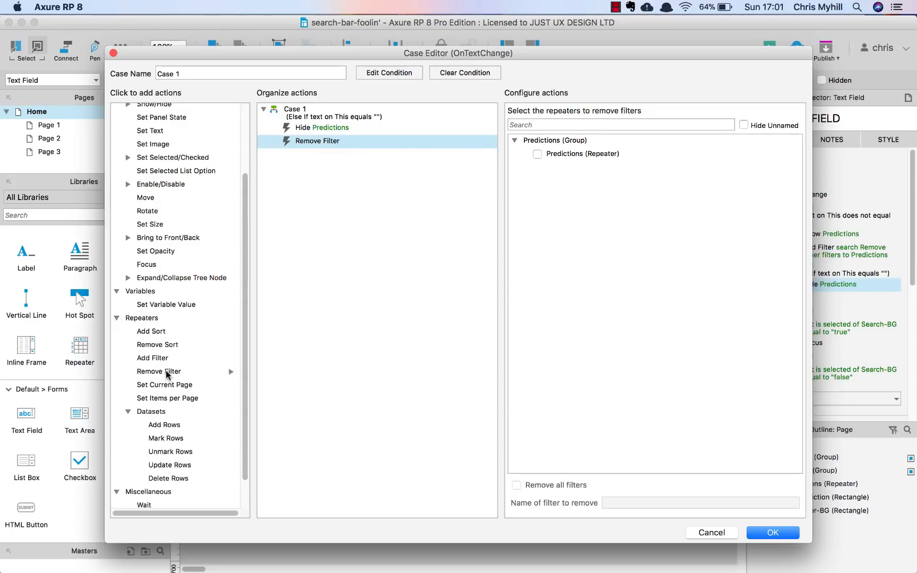
{"action": "left_click", "coordinate": [538, 154]}
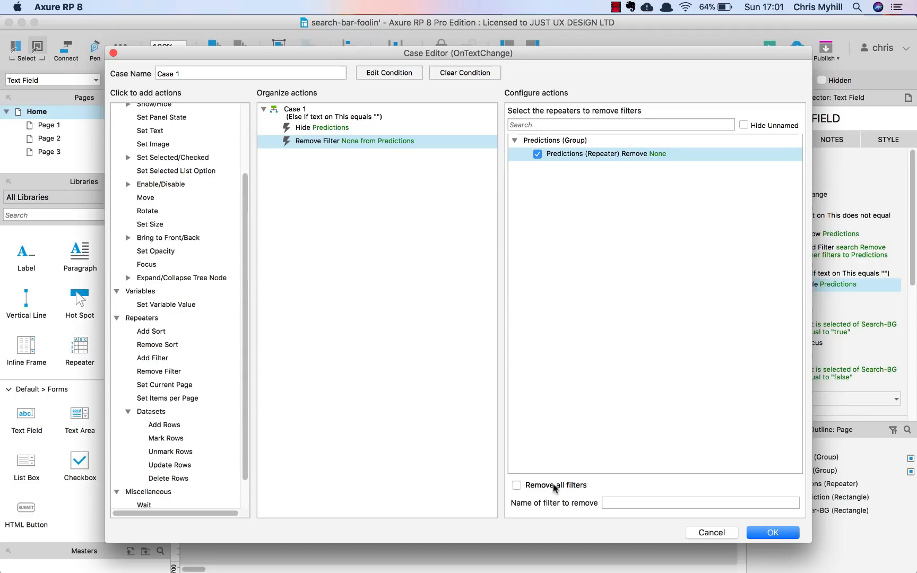
{"action": "left_click", "coordinate": [517, 485]}
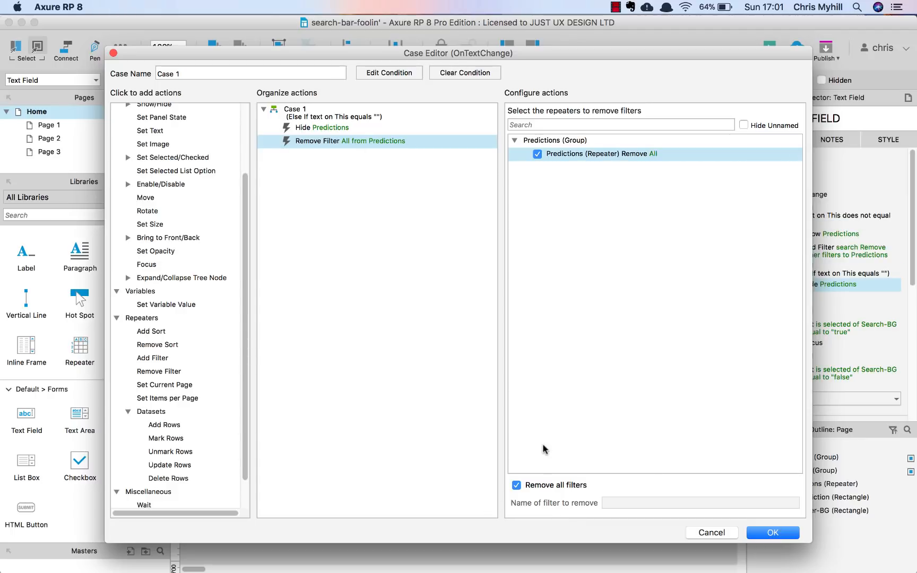
{"action": "left_click", "coordinate": [773, 533]}
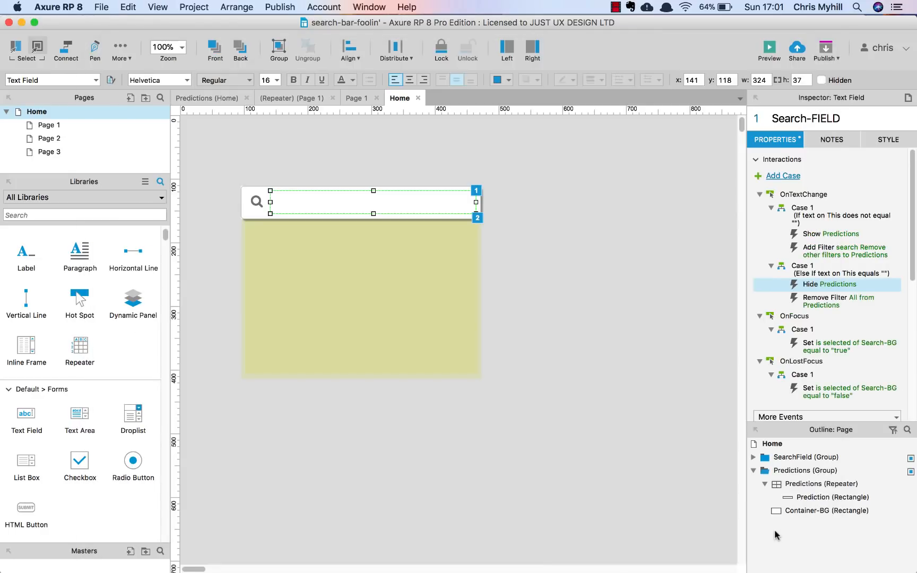
Preview the Home page in Firefox and test the search field with cof, clearing the text again.
{"action": "left_click", "coordinate": [612, 342]}
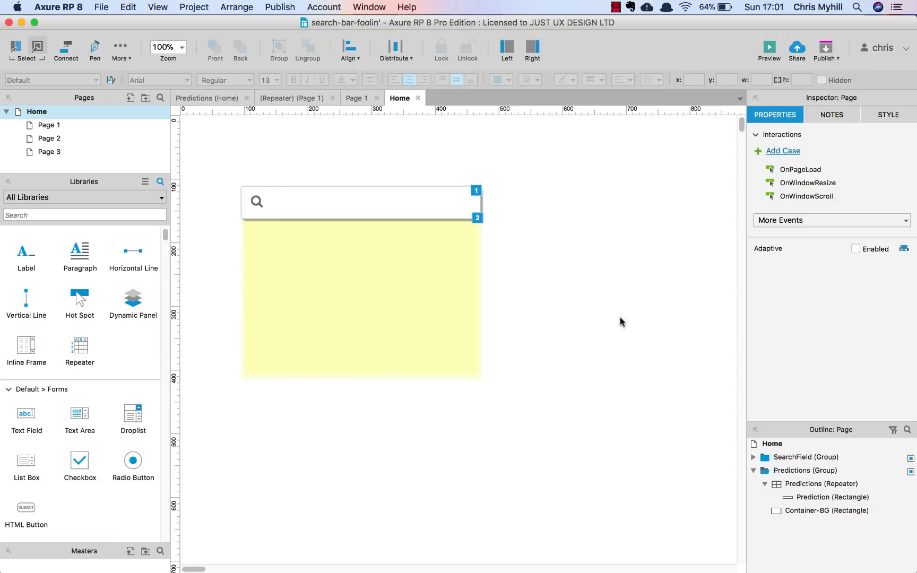
{"action": "left_click", "coordinate": [770, 48]}
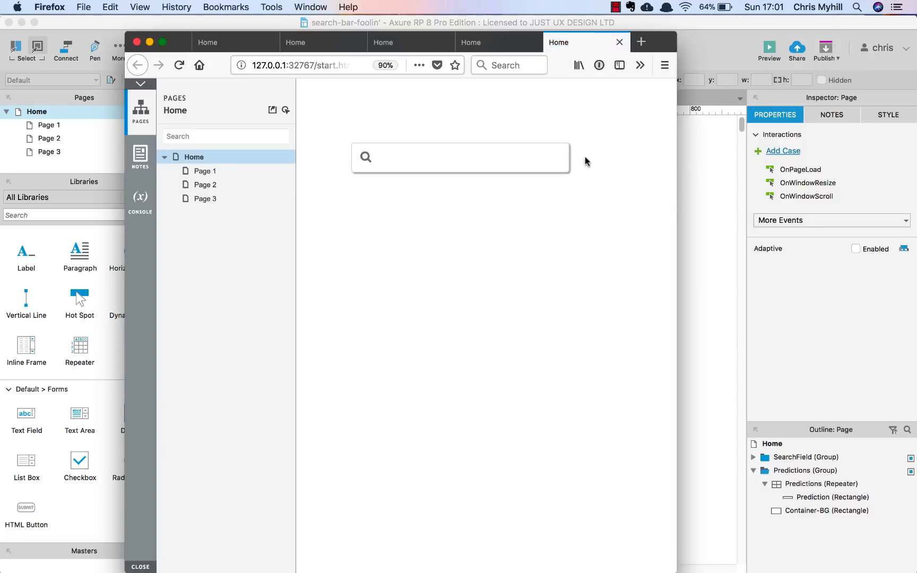
{"action": "left_click", "coordinate": [505, 155]}
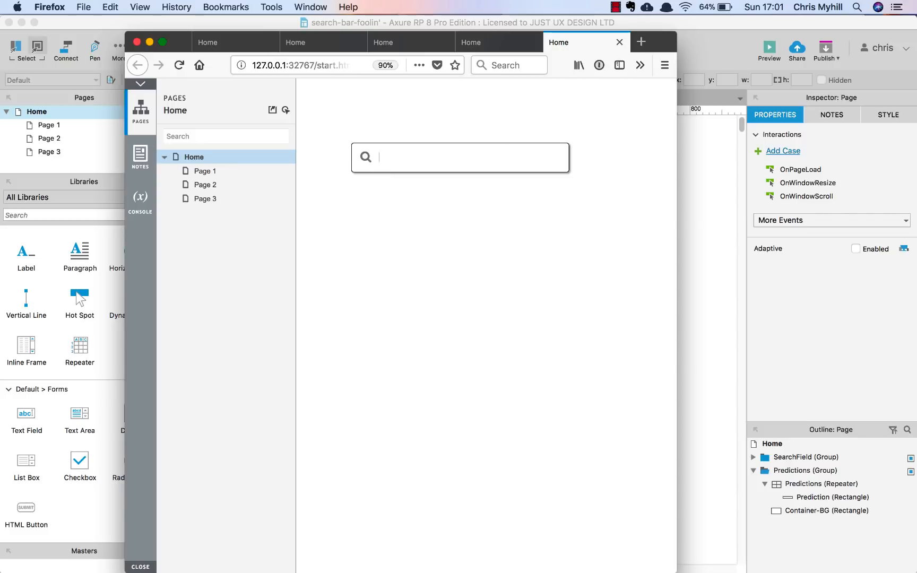
{"action": "type", "text": "c"}
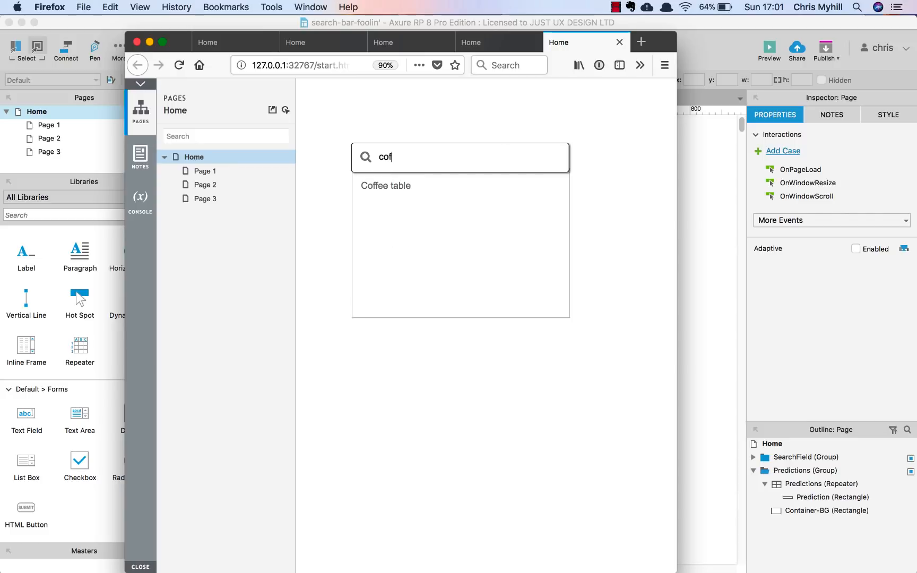
{"action": "type", "text": "of"}
{"action": "key", "text": "BackSpace"}
{"action": "key", "text": "BackSpace"}
{"action": "key", "text": "BackSpace"}
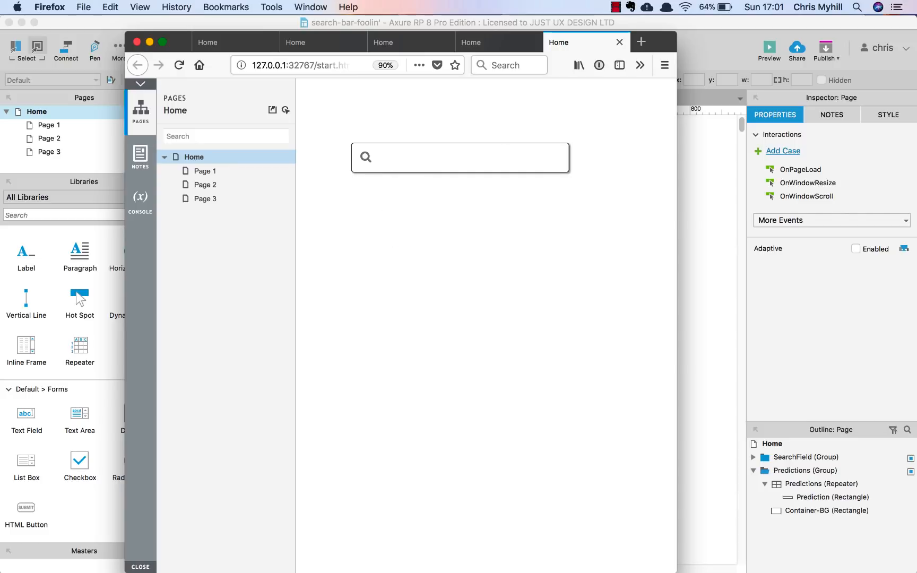
Test the prototype's prediction filtering with the searches tab and glas, clearing the field after each one.
{"action": "type", "text": "t"}
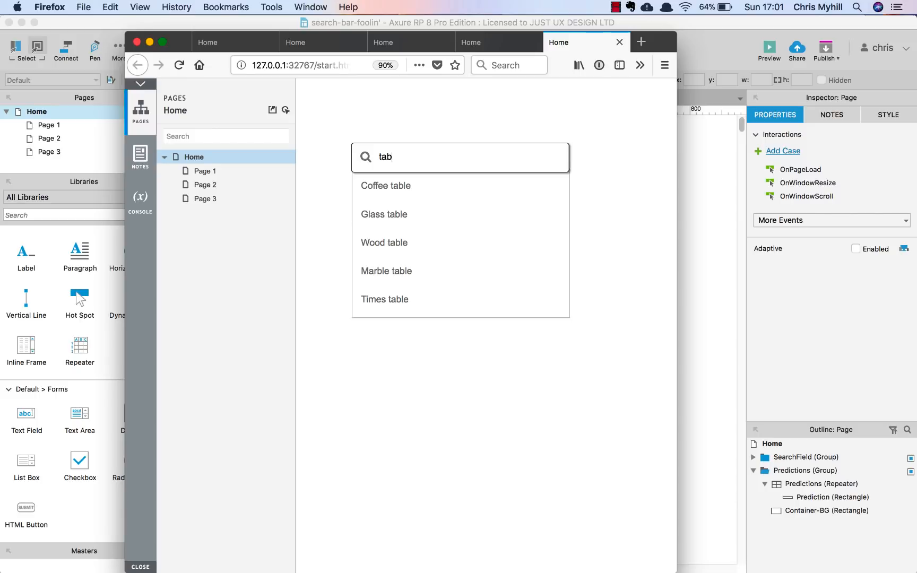
{"action": "key", "text": "BackSpace"}
{"action": "type", "text": "gl"}
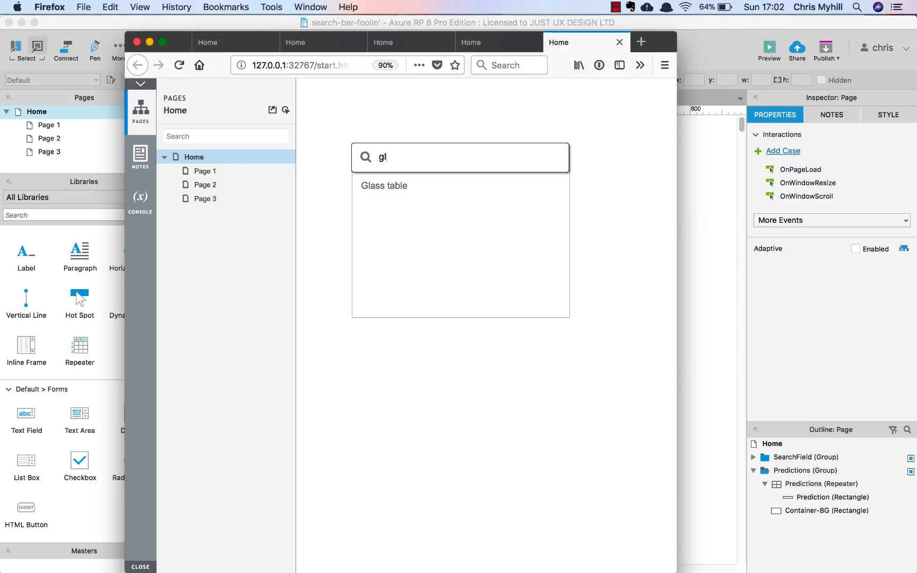
{"action": "type", "text": "as"}
{"action": "key", "text": "BackSpace"}
{"action": "key", "text": "BackSpace"}
{"action": "key", "text": "BackSpace"}
{"action": "key", "text": "BackSpace"}
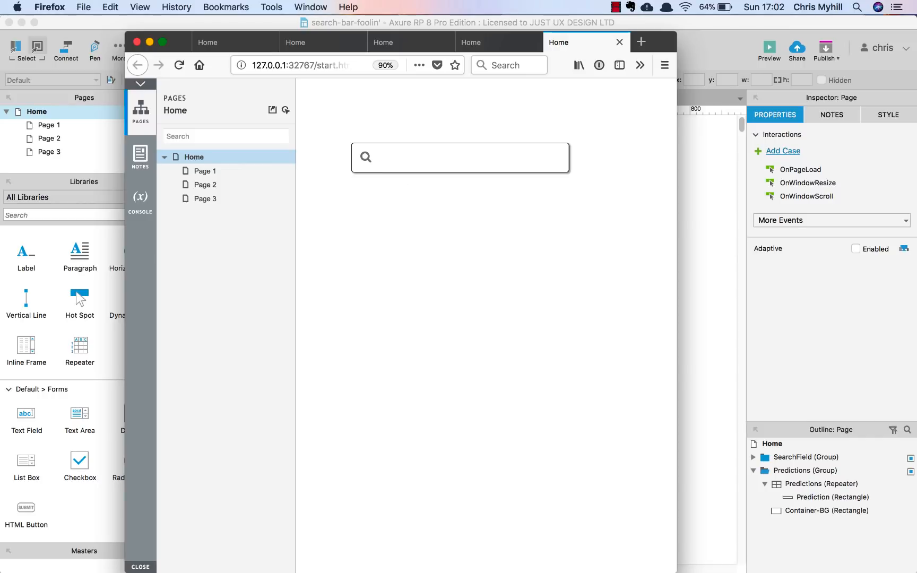
Test the prototype's search field with marble and dismiss the iCloud alert.
{"action": "type", "text": "marble"}
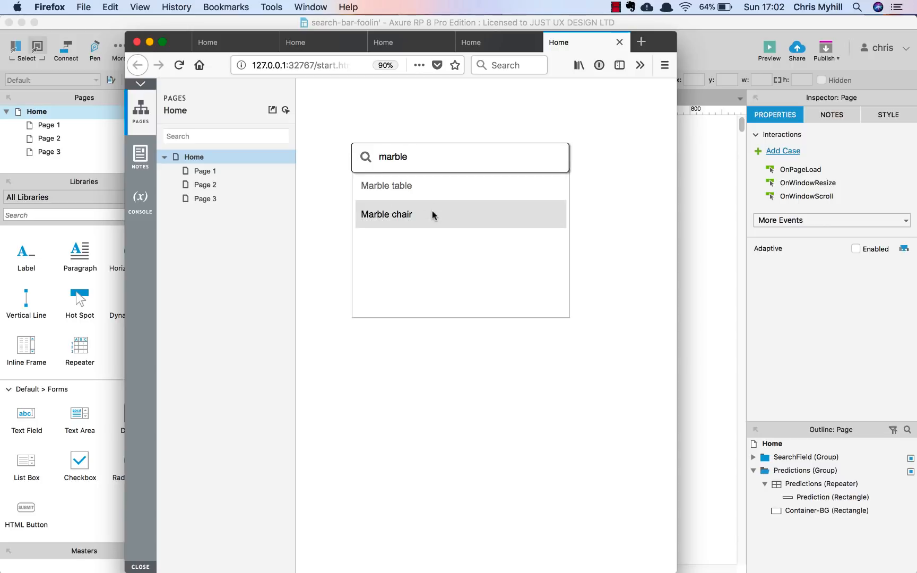
{"action": "key", "text": "super+Tab"}
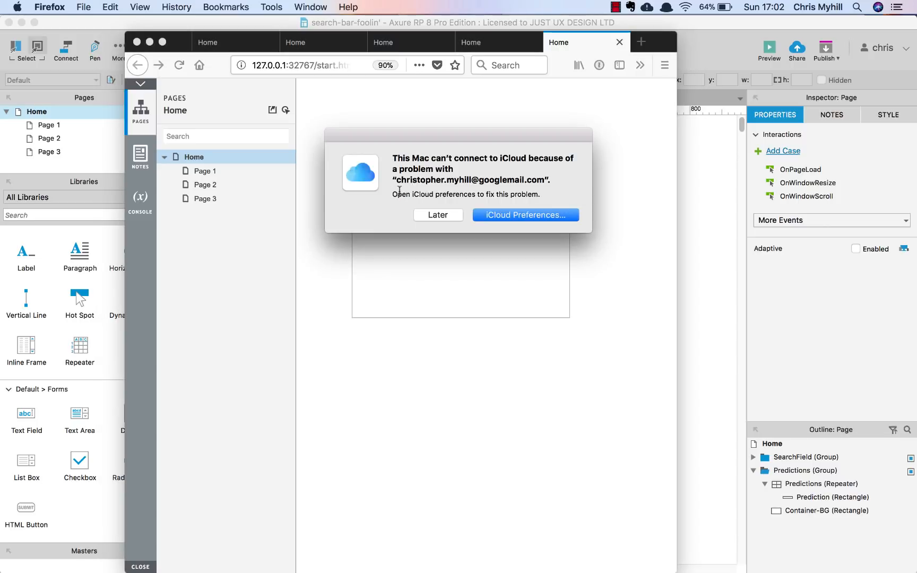
{"action": "left_click", "coordinate": [425, 215]}
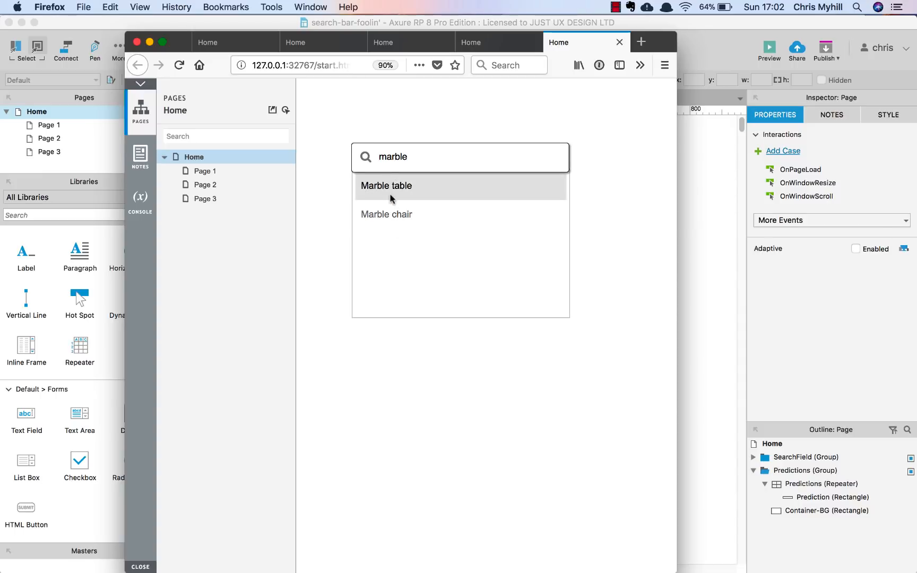
Replace the prototype's search text with chair and try choosing the Marble chair prediction.
{"action": "left_click_drag", "start_coordinate": [408, 158], "coordinate": [372, 154]}
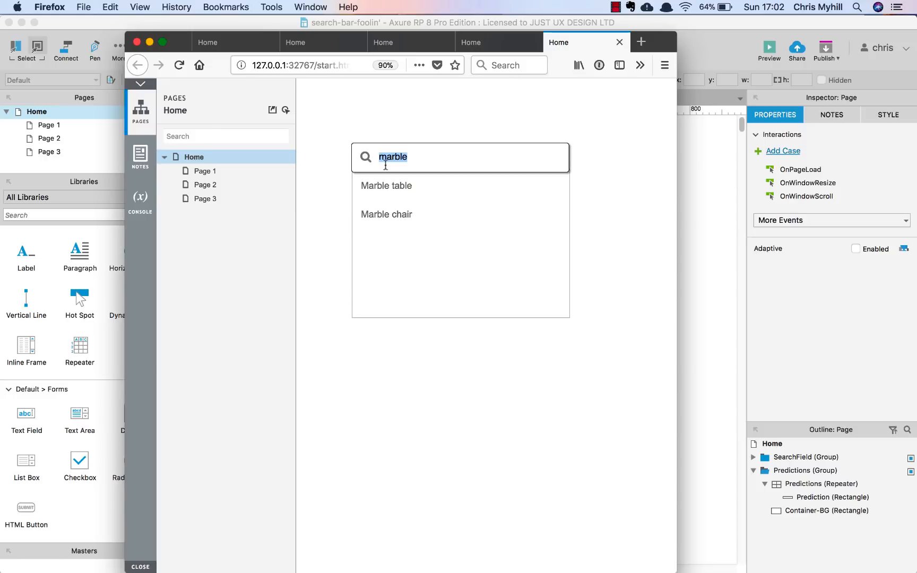
{"action": "key", "text": "BackSpace"}
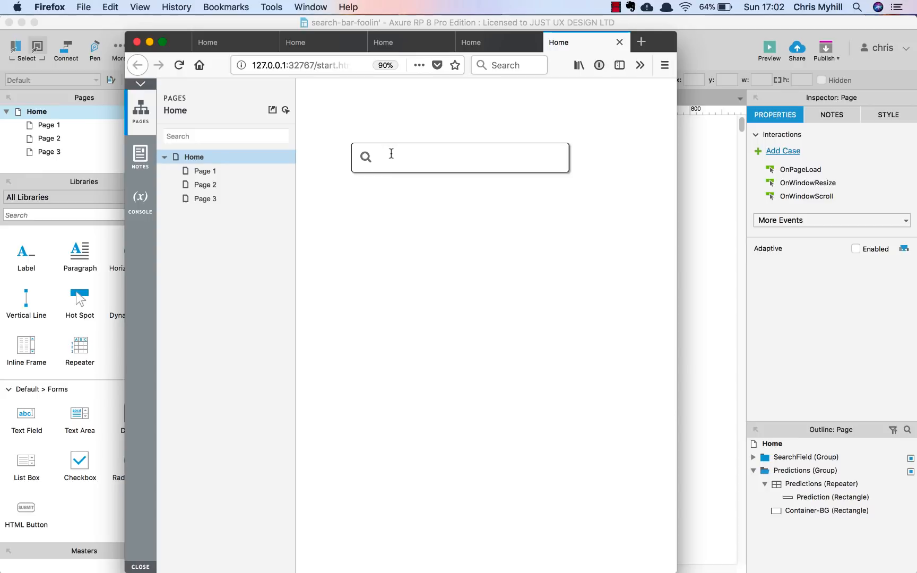
{"action": "type", "text": "chair"}
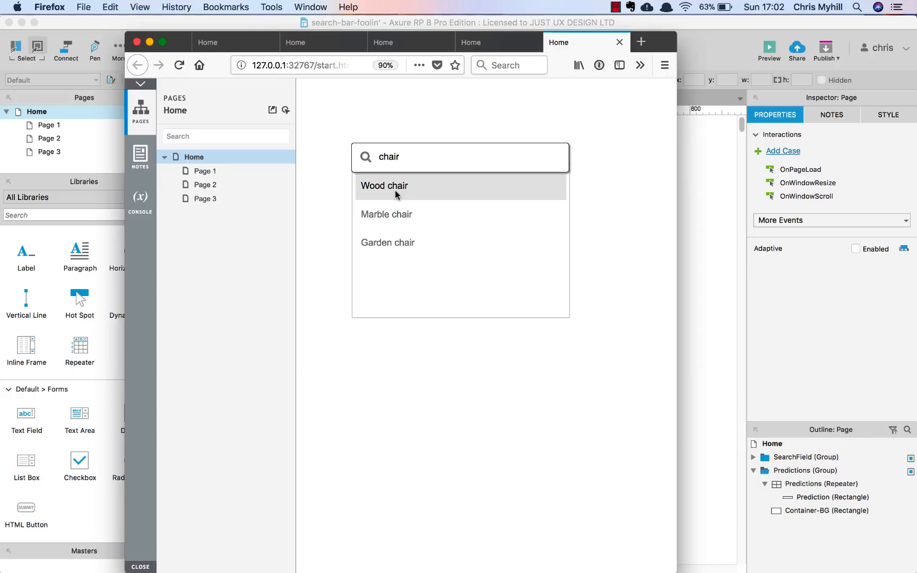
{"action": "left_click", "coordinate": [411, 221]}
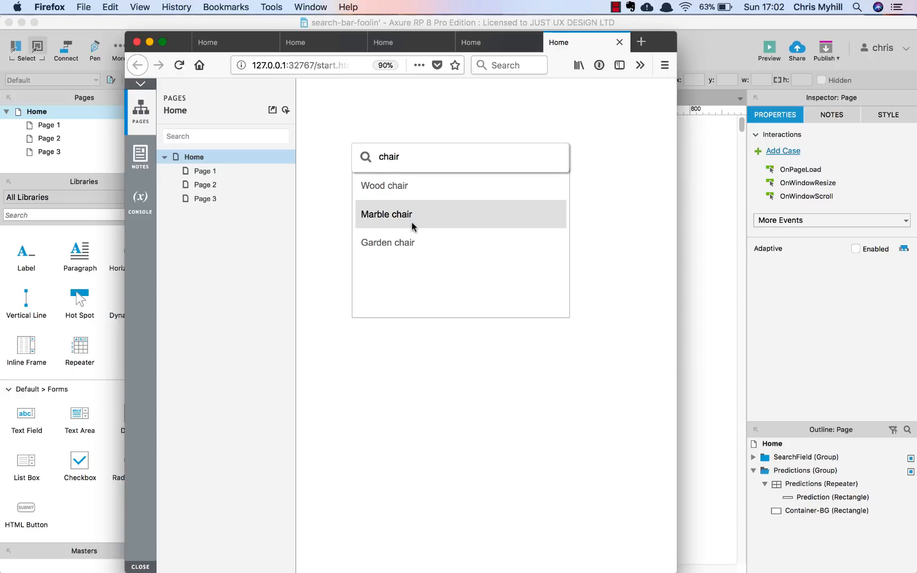
{"action": "triple_click", "coordinate": [401, 218]}
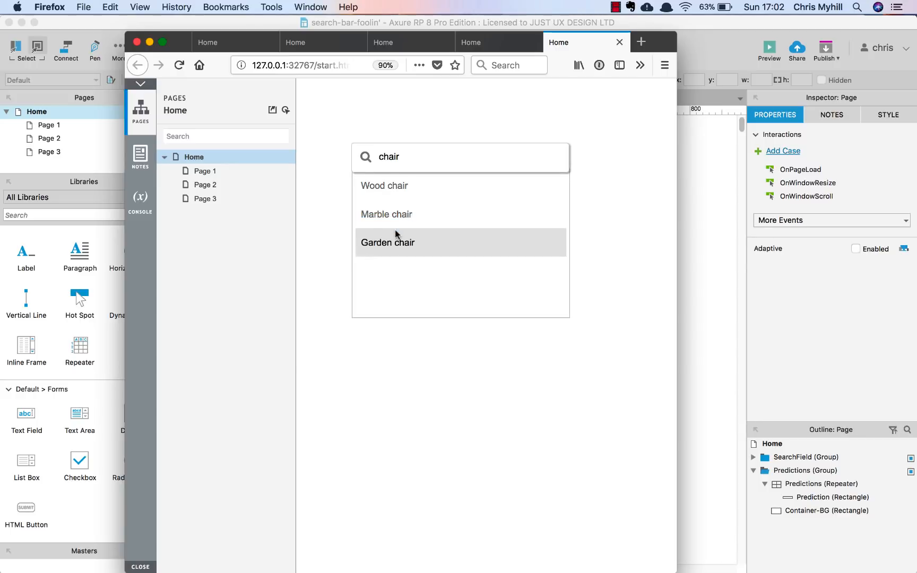
{"action": "triple_click", "coordinate": [372, 211]}
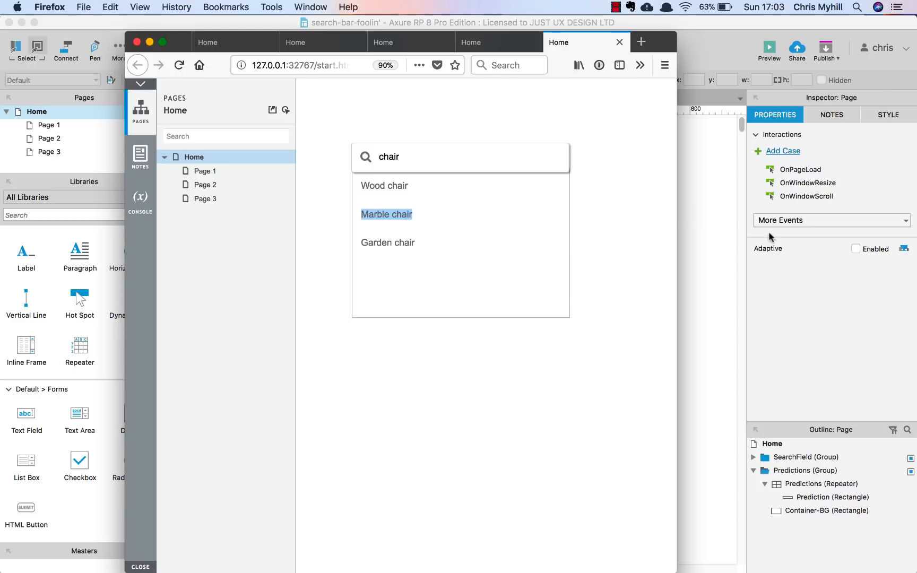
Switch to Axure RP, open the Predictions repeater's item for editing and select its Prediction rectangle.
{"action": "left_click", "coordinate": [726, 239]}
{"action": "left_click", "coordinate": [365, 285]}
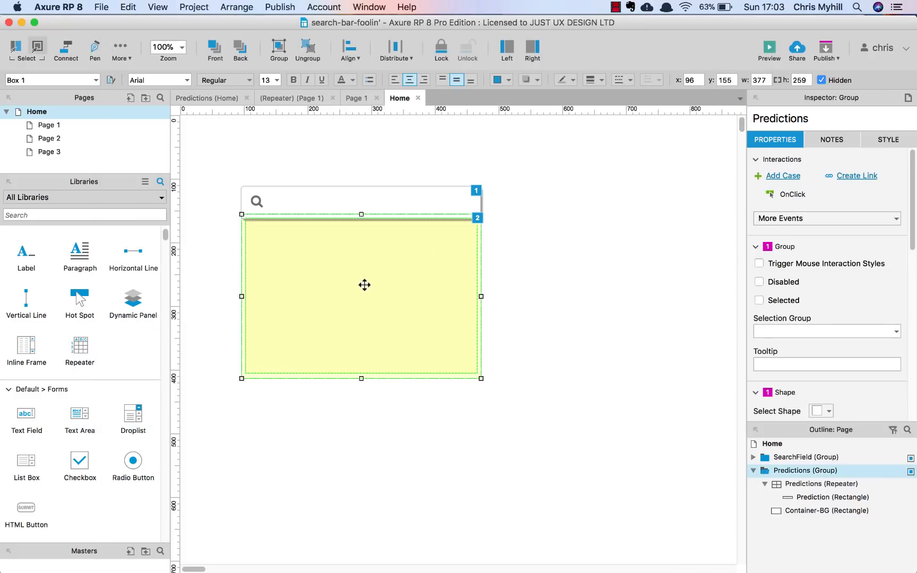
{"action": "left_click", "coordinate": [407, 267]}
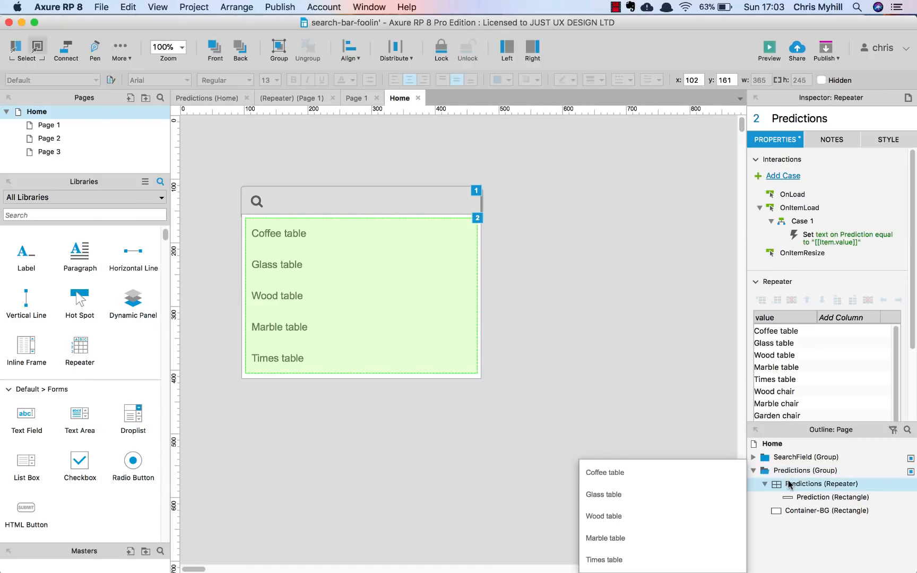
{"action": "double_click", "coordinate": [427, 317]}
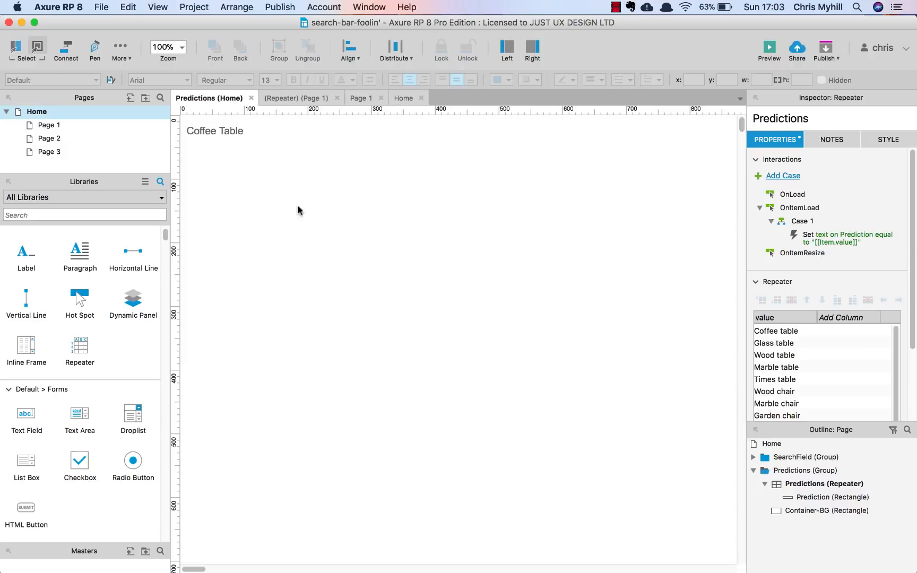
{"action": "left_click", "coordinate": [205, 131]}
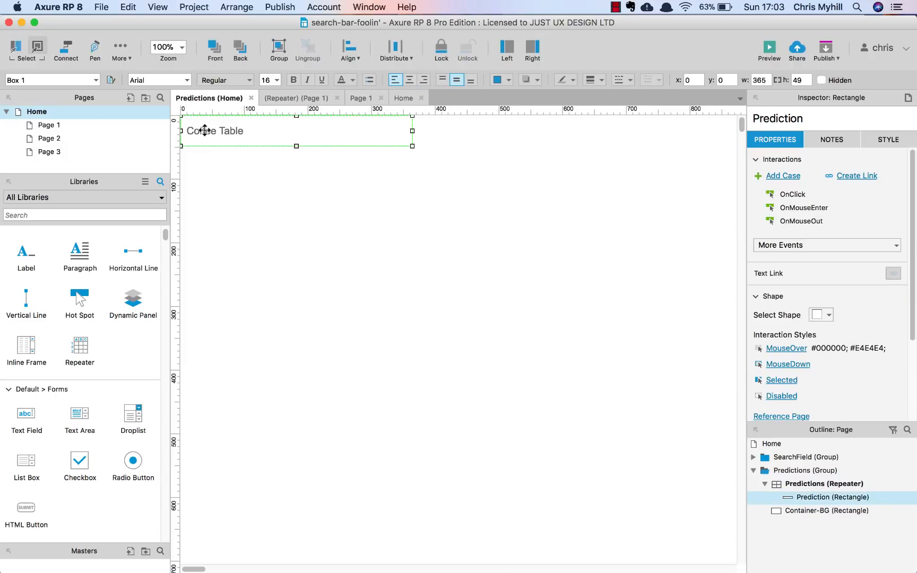
{"action": "left_click", "coordinate": [459, 180]}
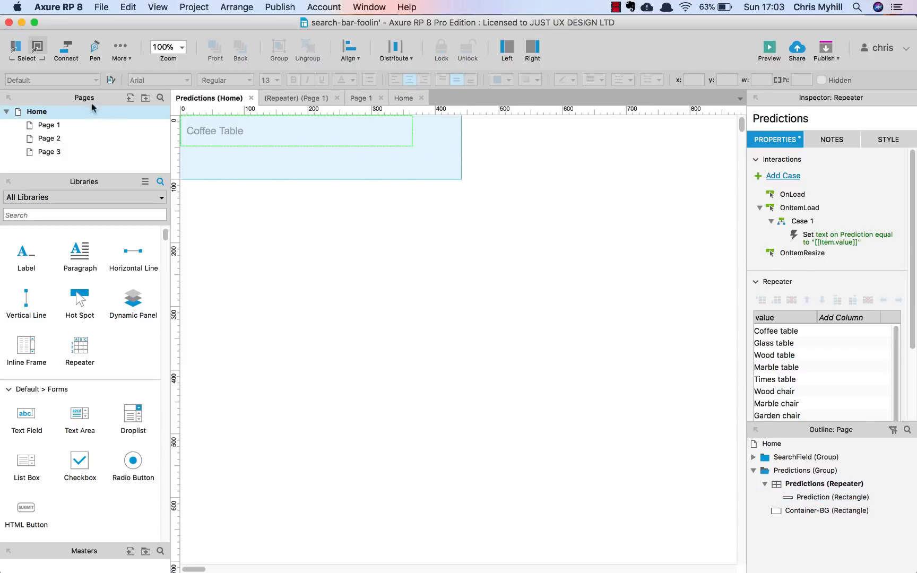
{"action": "left_click", "coordinate": [233, 133]}
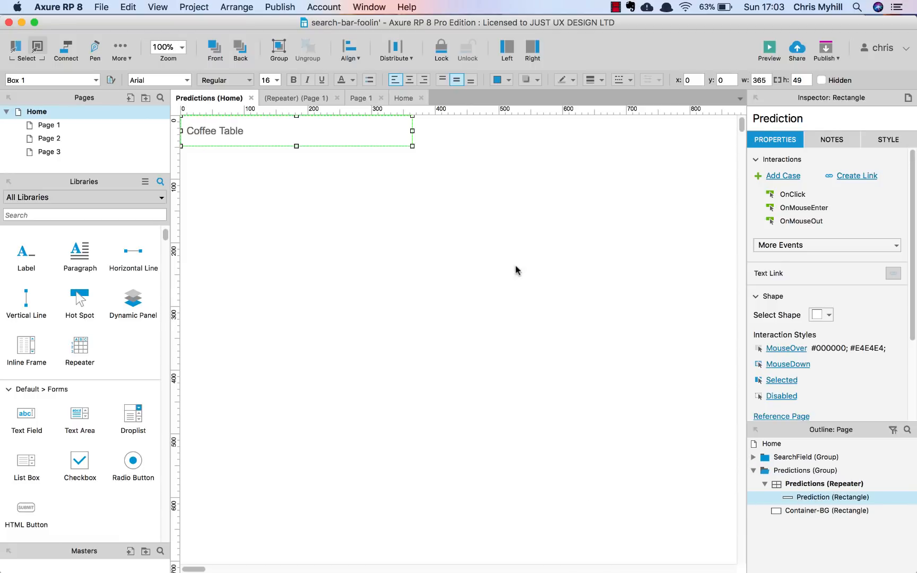
Add an OnClick case to the Prediction rectangle that opens Page 1 in the current window.
{"action": "double_click", "coordinate": [787, 196]}
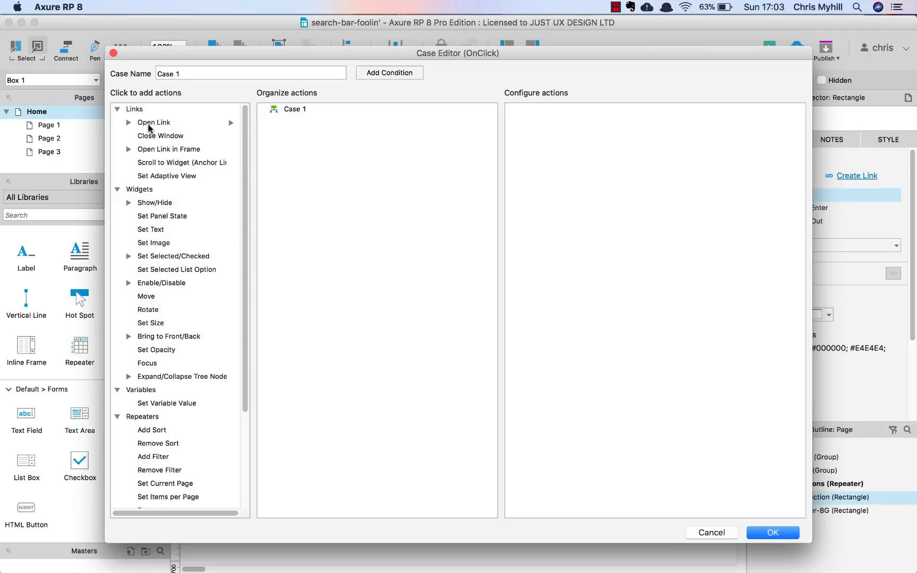
{"action": "left_click", "coordinate": [151, 123]}
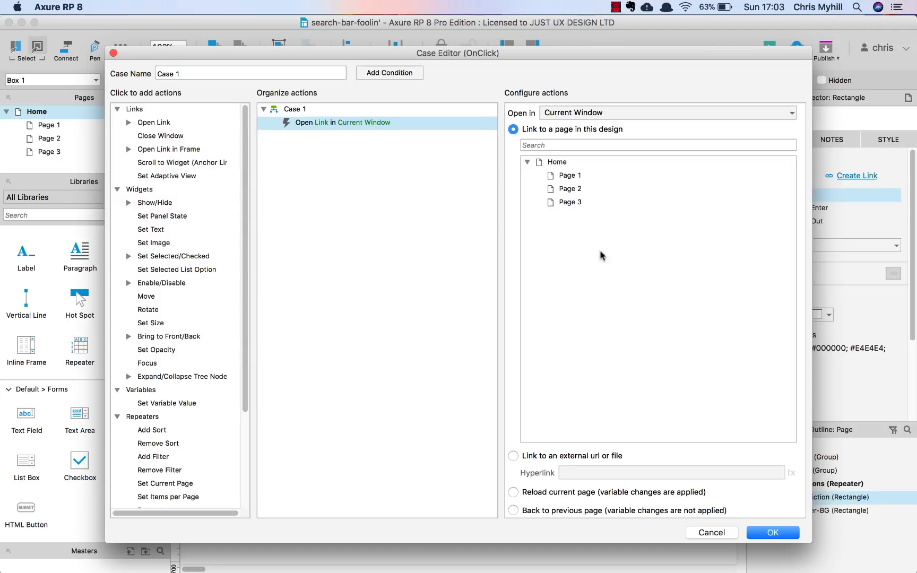
{"action": "left_click", "coordinate": [573, 178]}
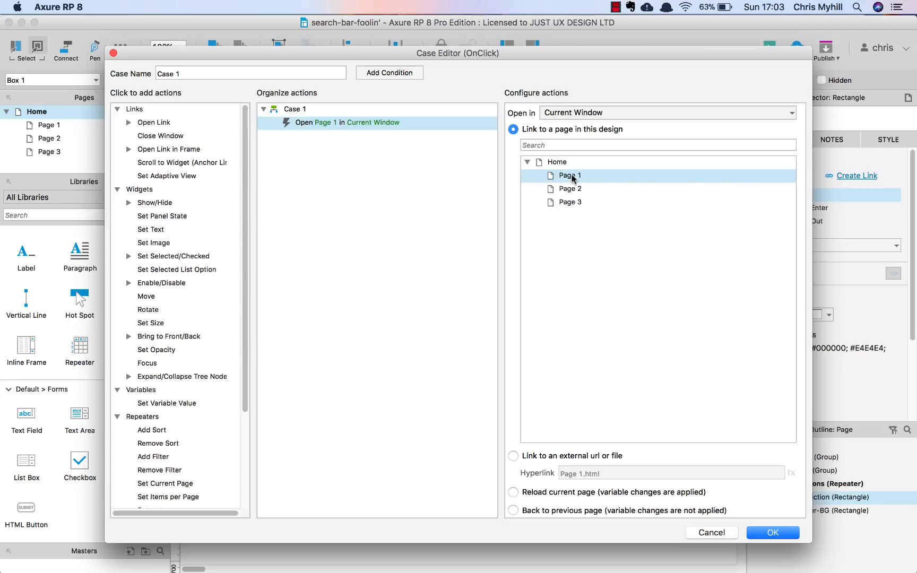
{"action": "left_click", "coordinate": [774, 533]}
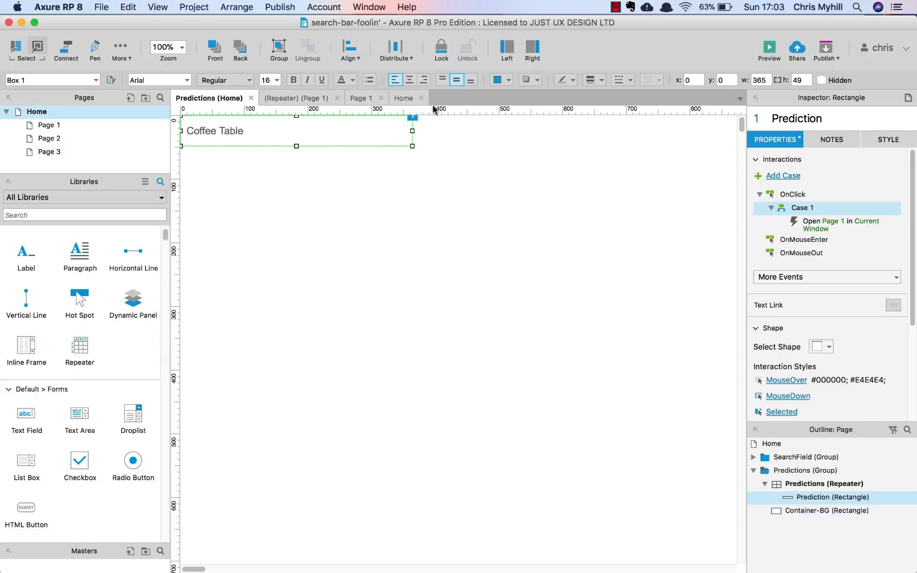
Preview the prototype in Firefox and test its search field with coff, then with wood.
{"action": "left_click", "coordinate": [779, 45]}
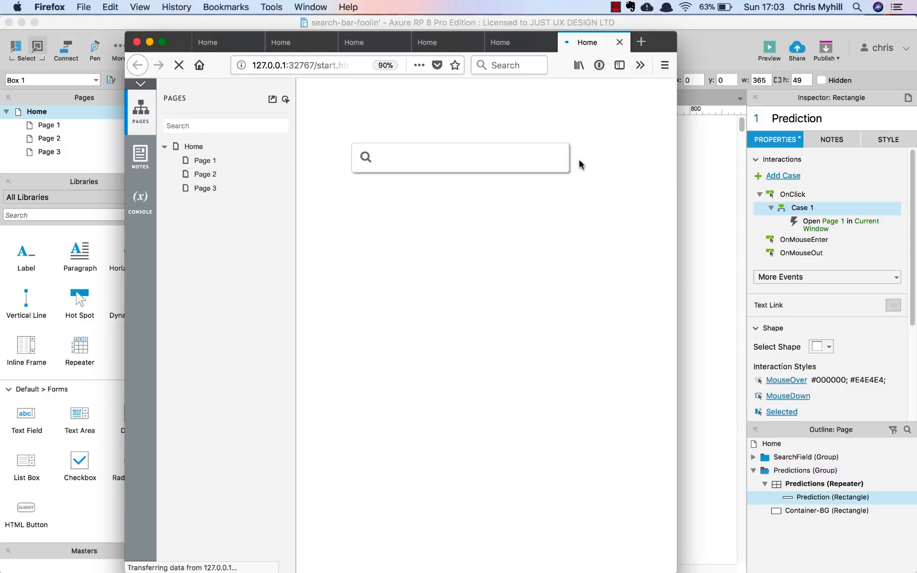
{"action": "type", "text": "coff"}
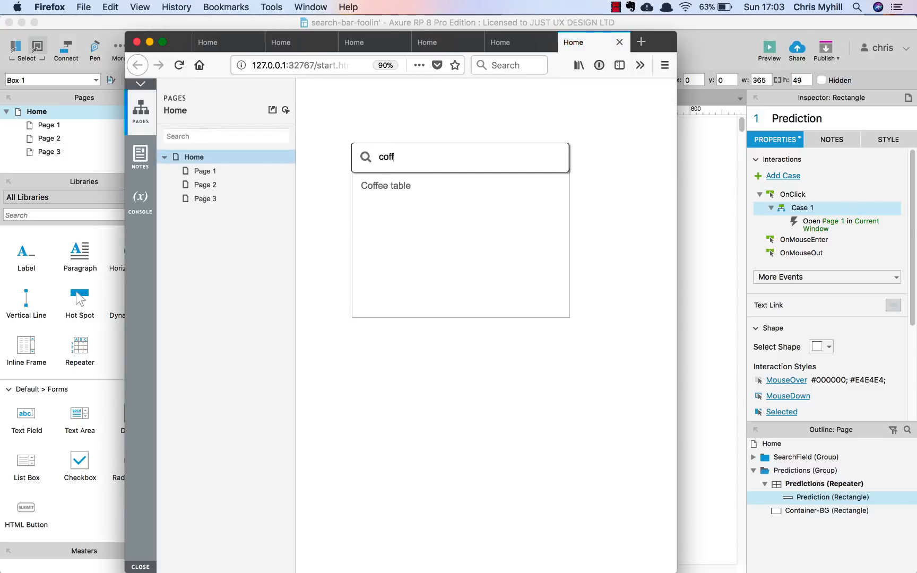
{"action": "key", "text": "BackSpace"}
{"action": "key", "text": "BackSpace"}
{"action": "key", "text": "BackSpace"}
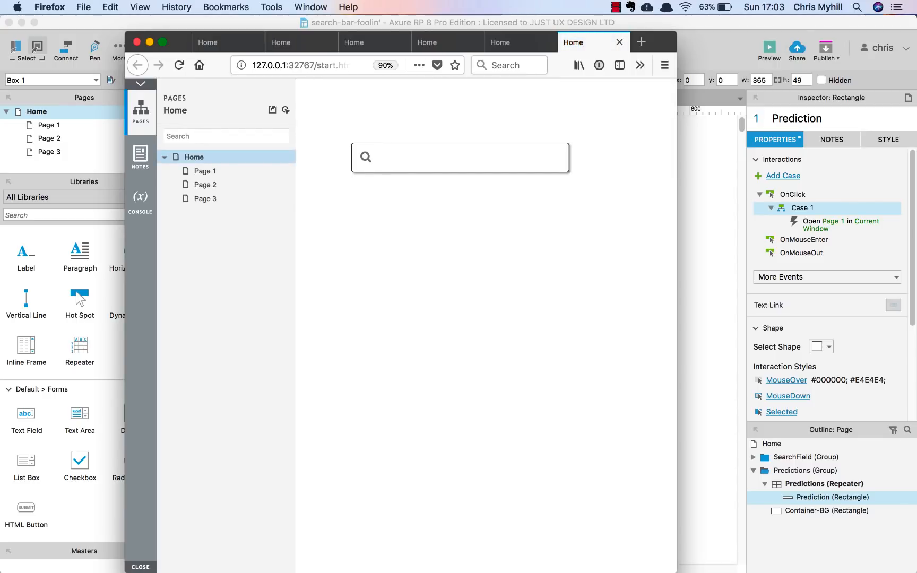
{"action": "type", "text": "wood"}
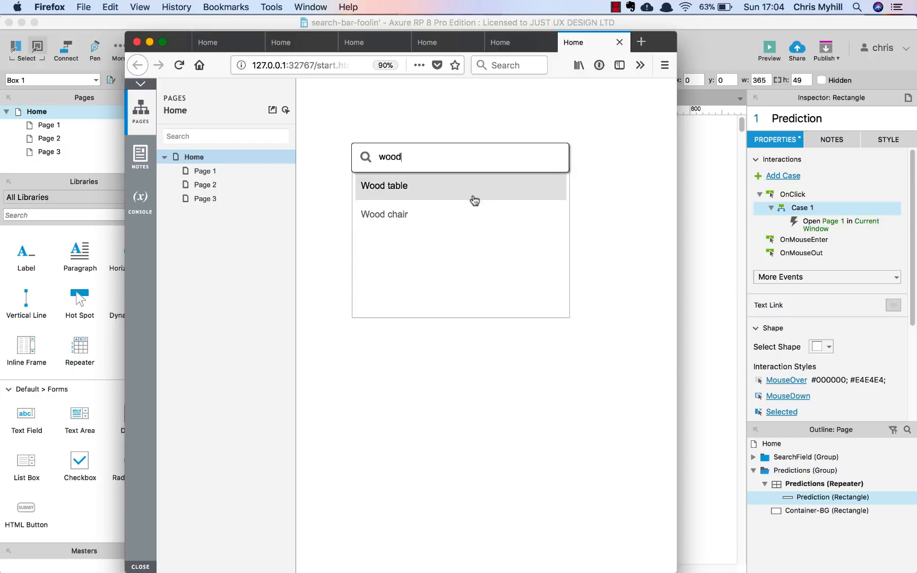
Switch back to Axure RP, return to the Home page and add a destination column to the Predictions repeater's dataset.
{"action": "left_click", "coordinate": [706, 236]}
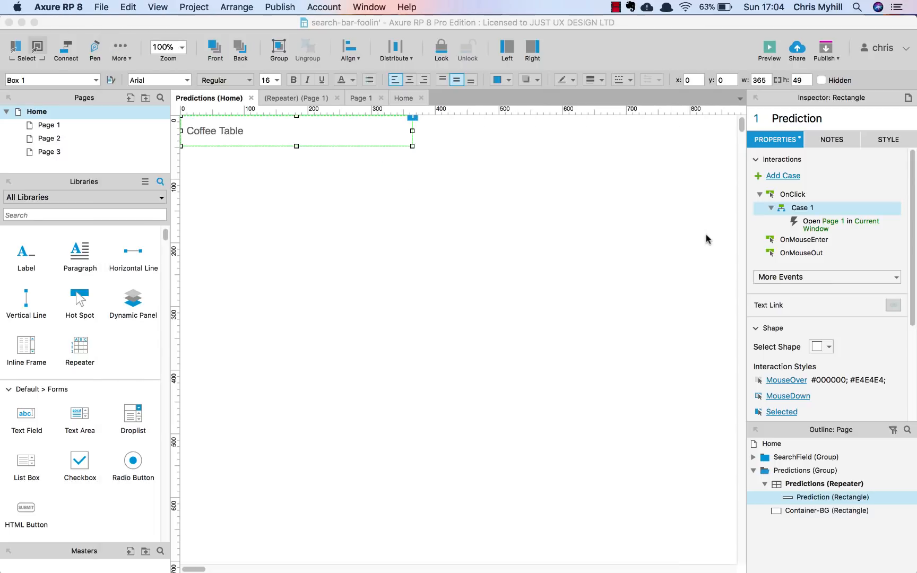
{"action": "double_click", "coordinate": [67, 113]}
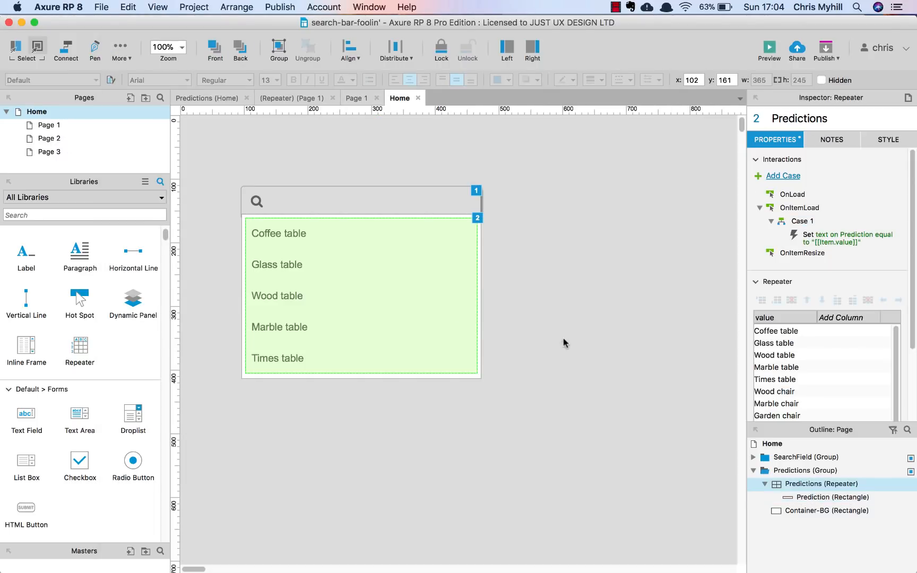
{"action": "mouse_move", "coordinate": [789, 484]}
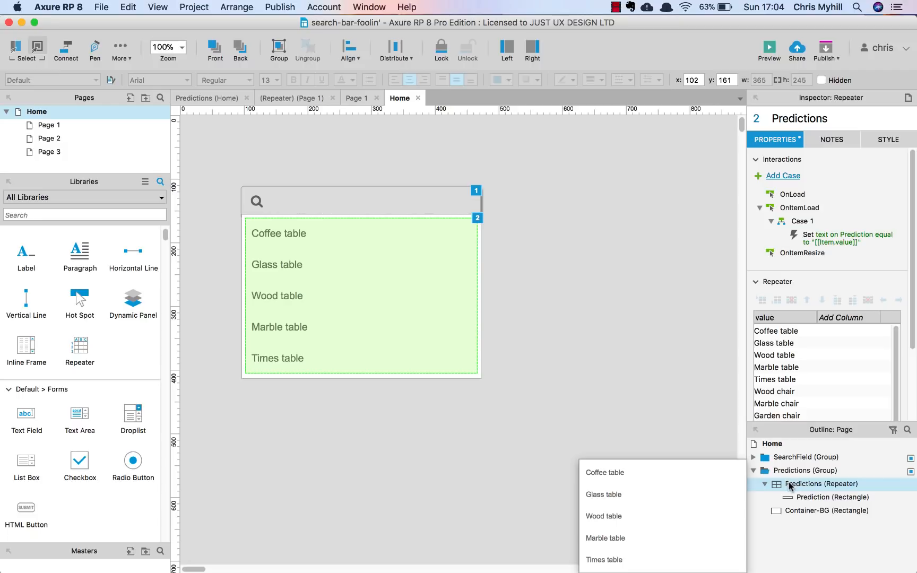
{"action": "left_click", "coordinate": [824, 318]}
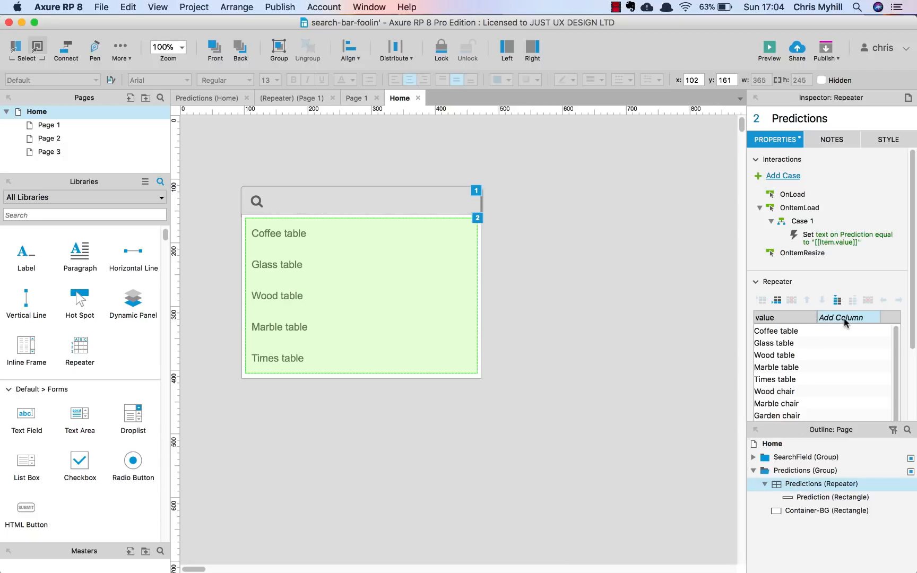
{"action": "left_click", "coordinate": [844, 319]}
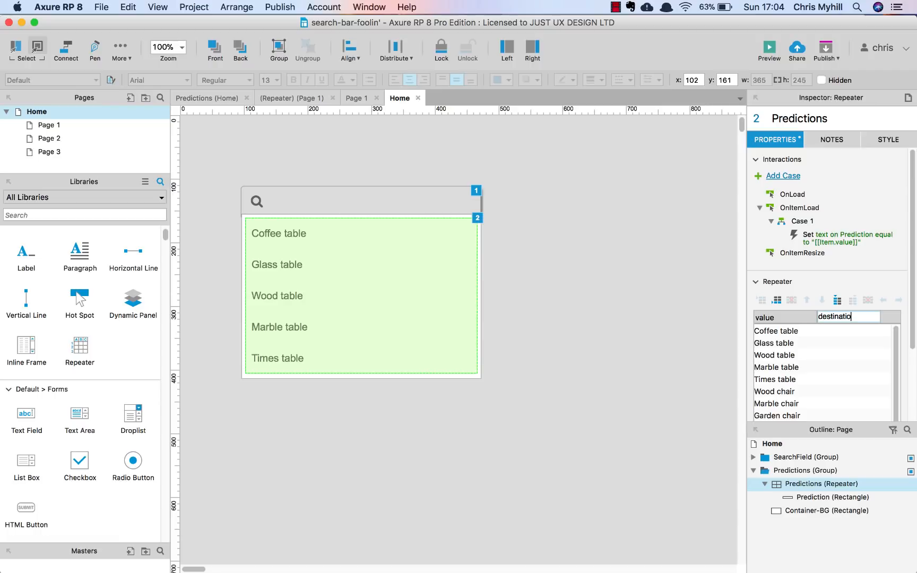
{"action": "left_click", "coordinate": [832, 343]}
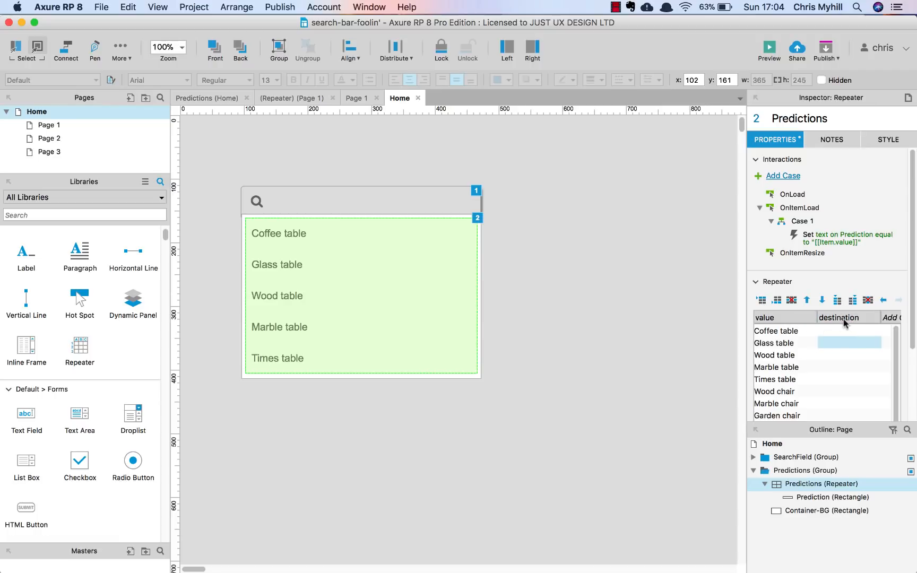
Set the Coffee table row's destination to a page reference to Page 1.
{"action": "left_click", "coordinate": [780, 343]}
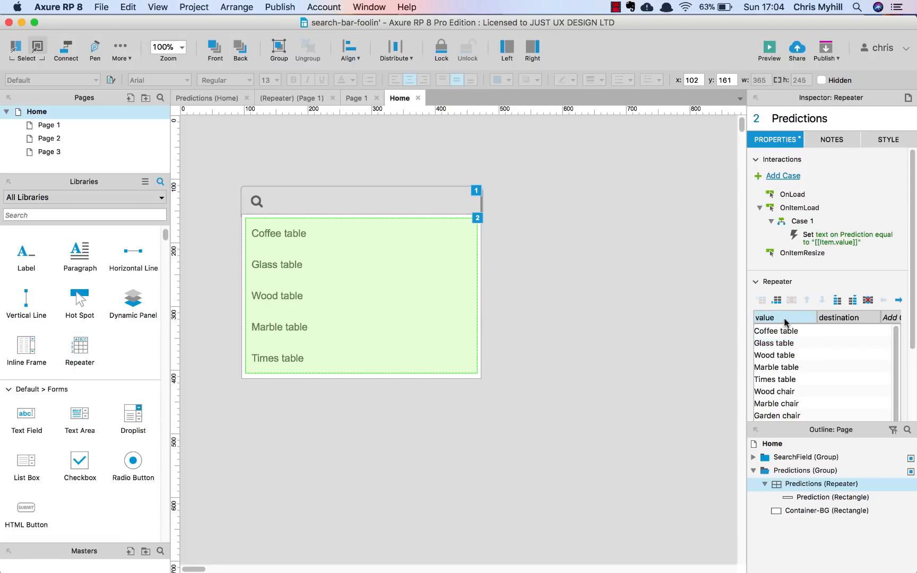
{"action": "left_click", "coordinate": [785, 330]}
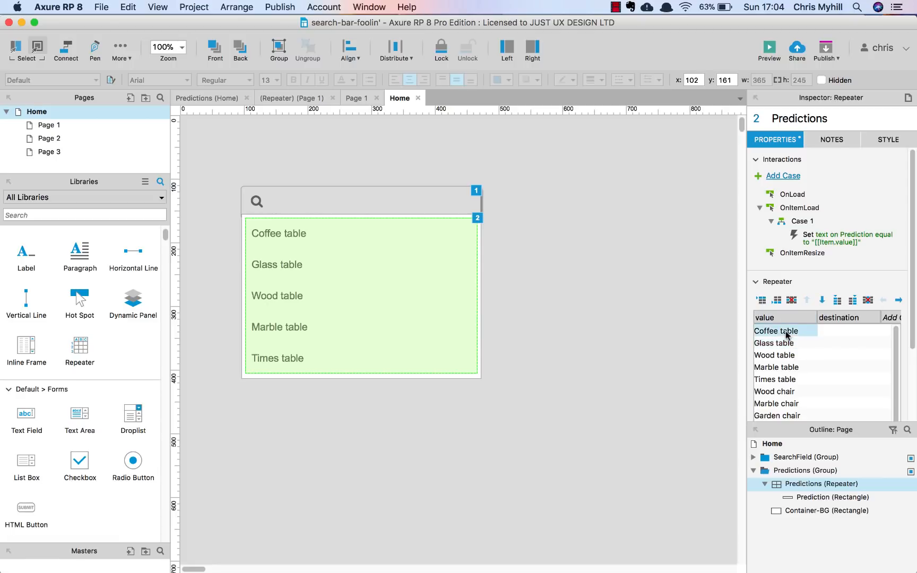
{"action": "left_click", "coordinate": [837, 329]}
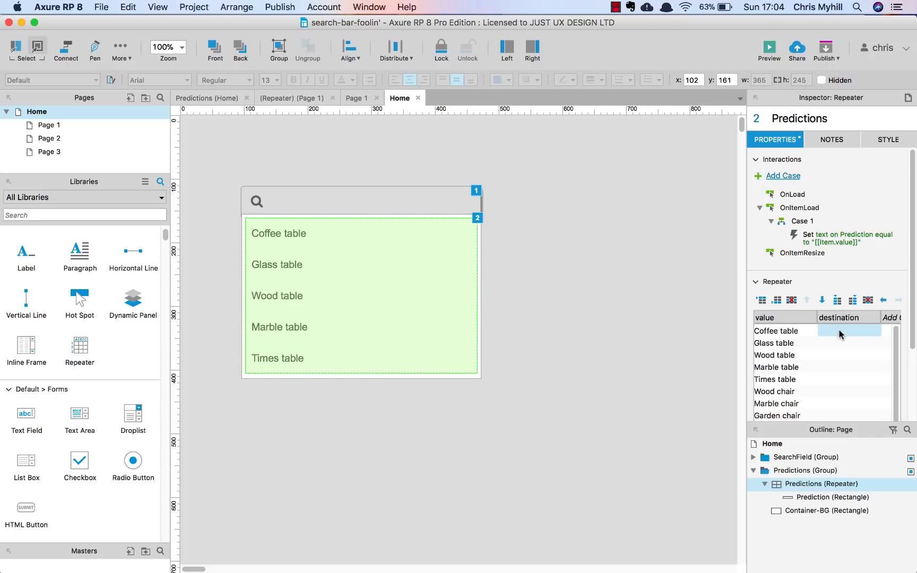
{"action": "right_click", "coordinate": [837, 331]}
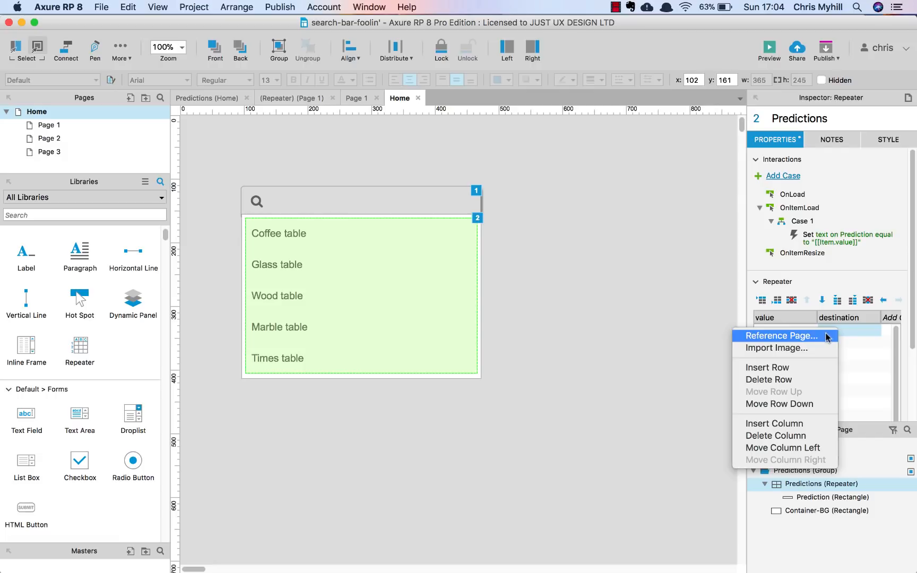
{"action": "left_click", "coordinate": [765, 337]}
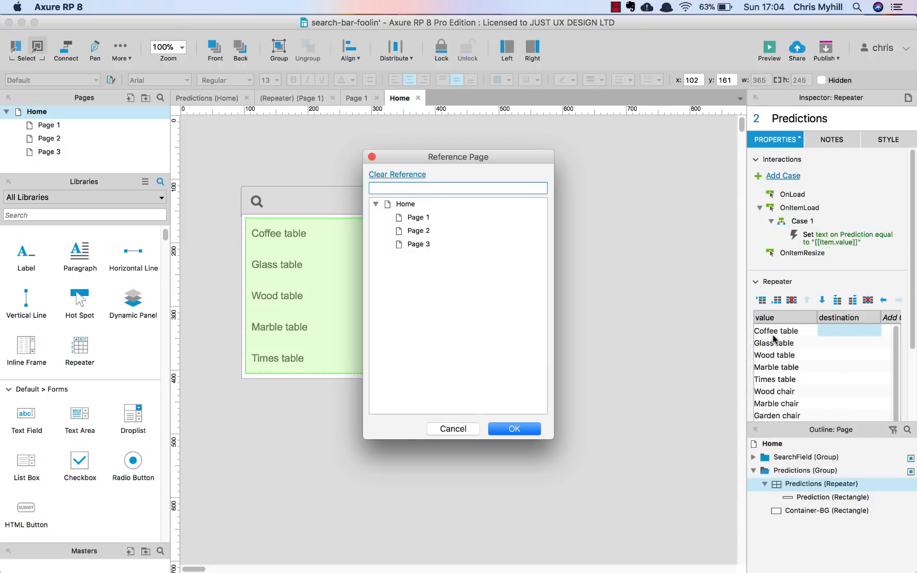
{"action": "left_click", "coordinate": [429, 222]}
{"action": "double_click", "coordinate": [430, 221]}
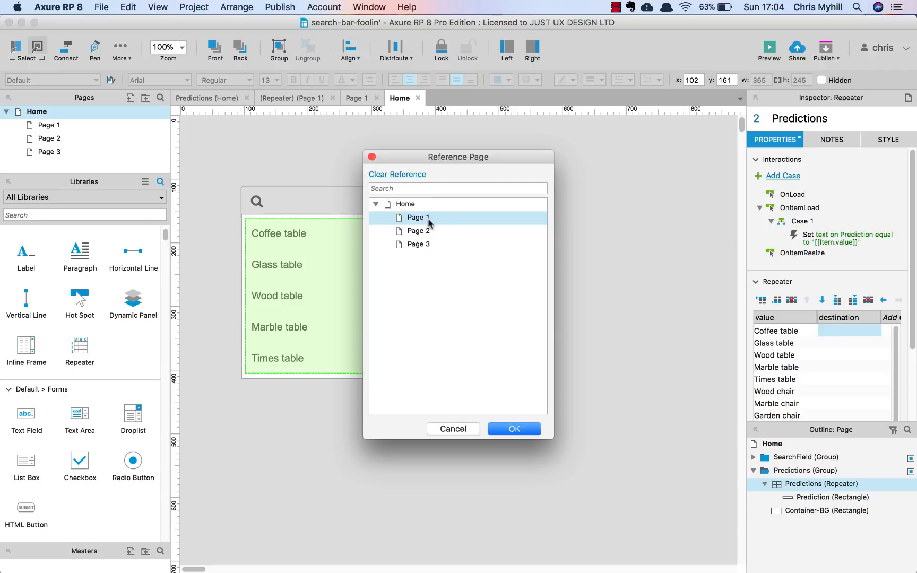
Reference Page 2 as the Glass table row's destination and Page 3 as the Wood table row's destination.
{"action": "left_click", "coordinate": [839, 344]}
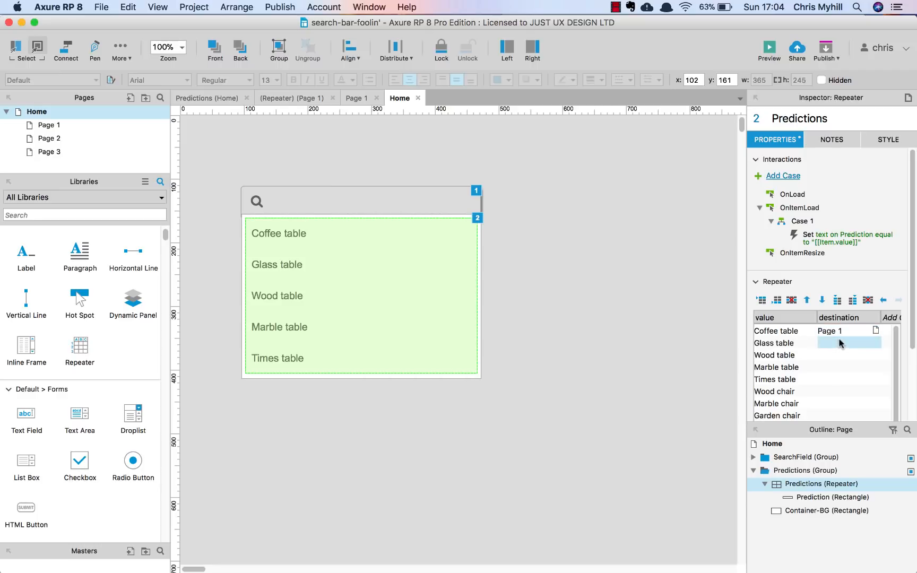
{"action": "right_click", "coordinate": [839, 344]}
{"action": "left_click", "coordinate": [815, 346]}
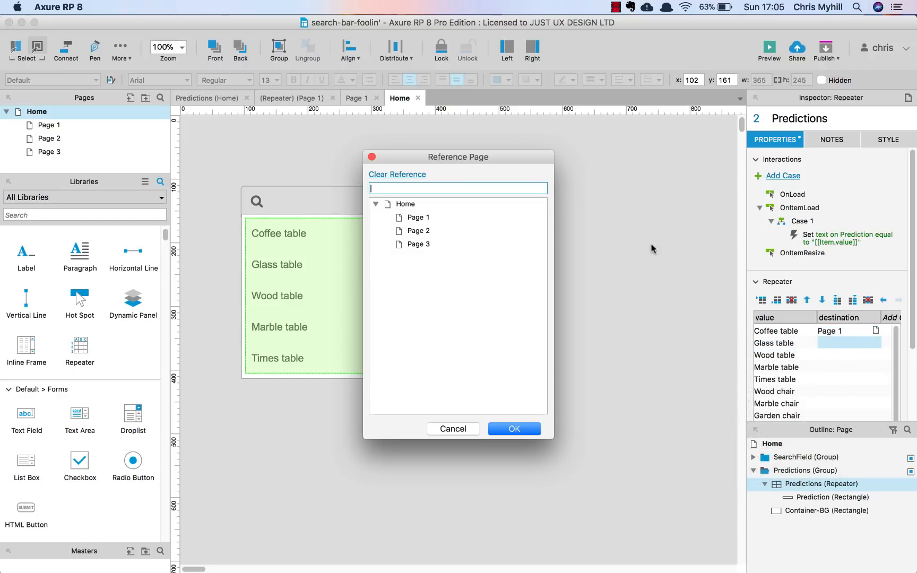
{"action": "left_click", "coordinate": [485, 233]}
{"action": "double_click", "coordinate": [485, 232]}
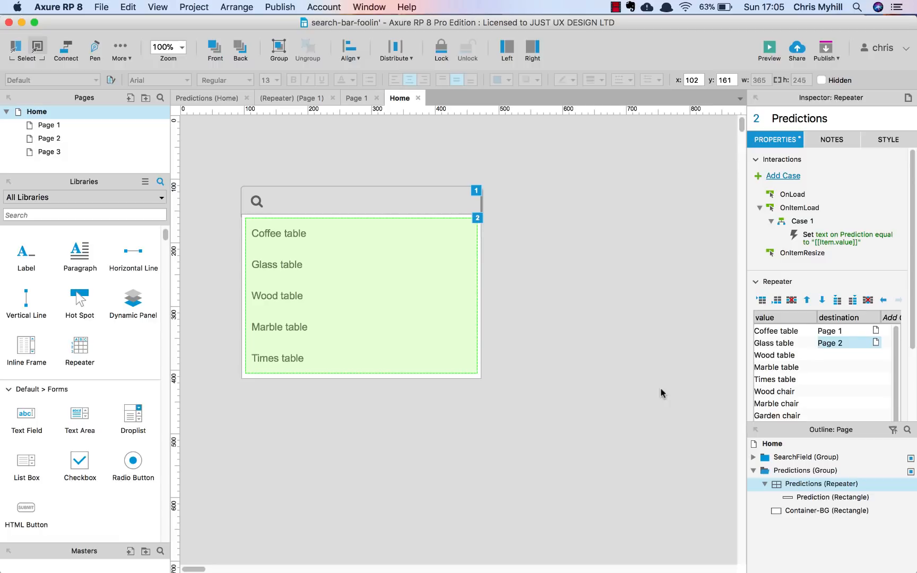
{"action": "right_click", "coordinate": [843, 355]}
{"action": "left_click", "coordinate": [749, 365]}
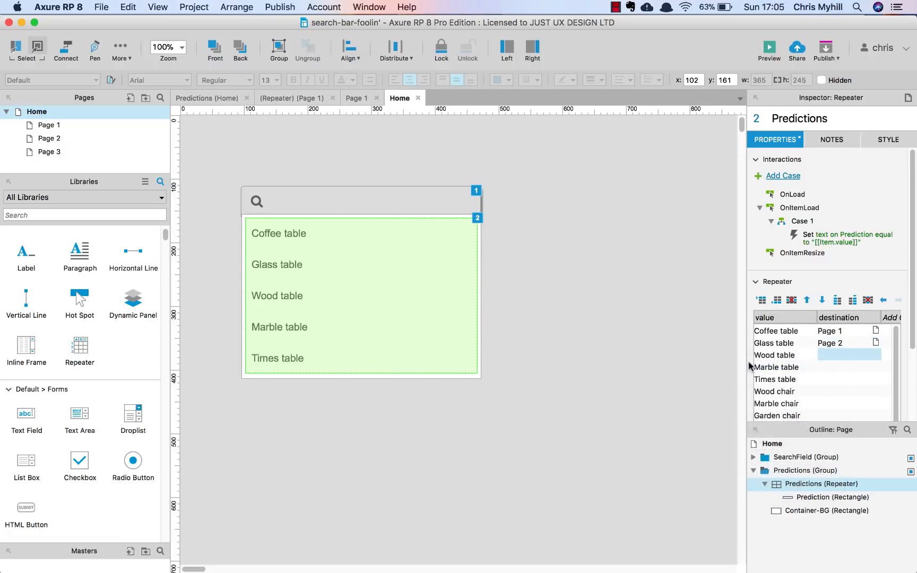
{"action": "left_click", "coordinate": [425, 242]}
{"action": "double_click", "coordinate": [425, 242]}
Edit the Prediction rectangle's OnClick link inside the repeater item to open the external URL [[Item.destination]].
{"action": "double_click", "coordinate": [319, 241]}
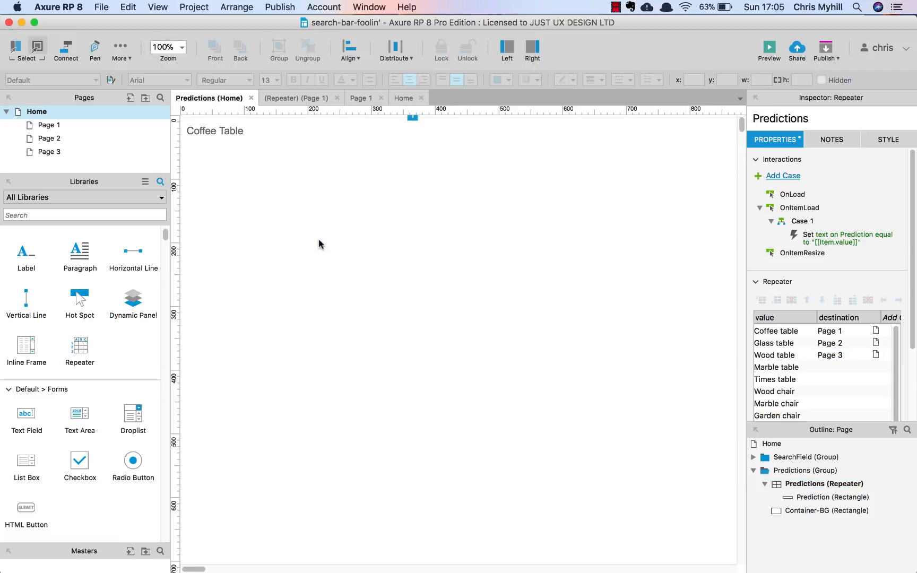
{"action": "left_click", "coordinate": [204, 128]}
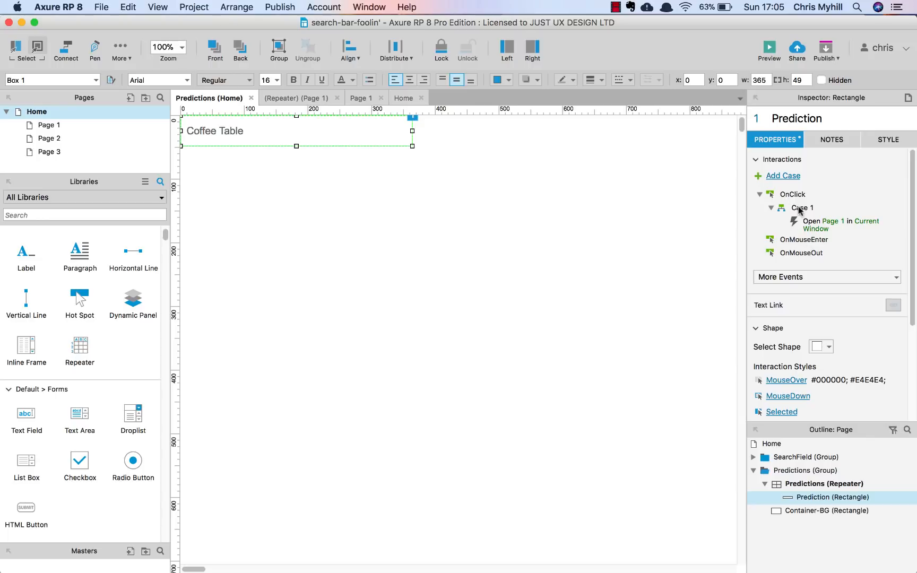
{"action": "double_click", "coordinate": [804, 223]}
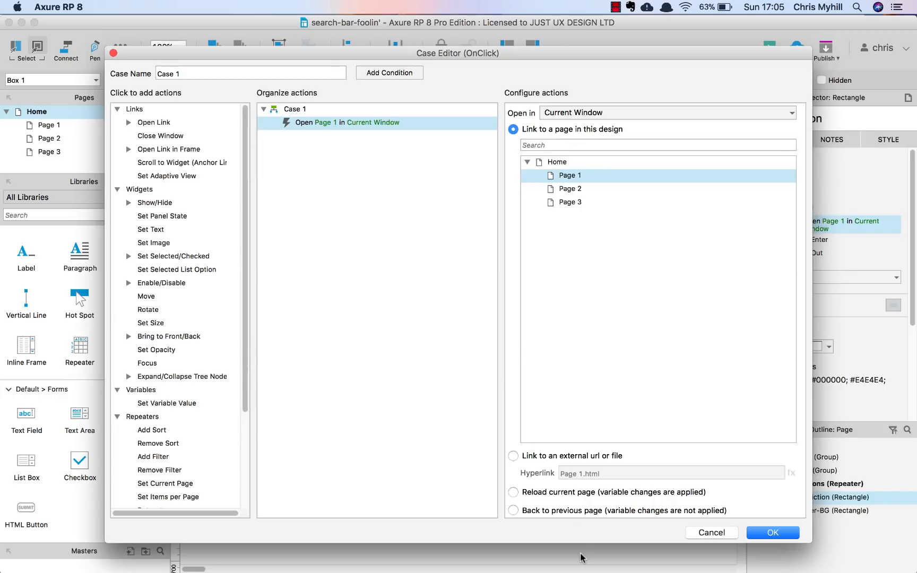
{"action": "left_click", "coordinate": [513, 456]}
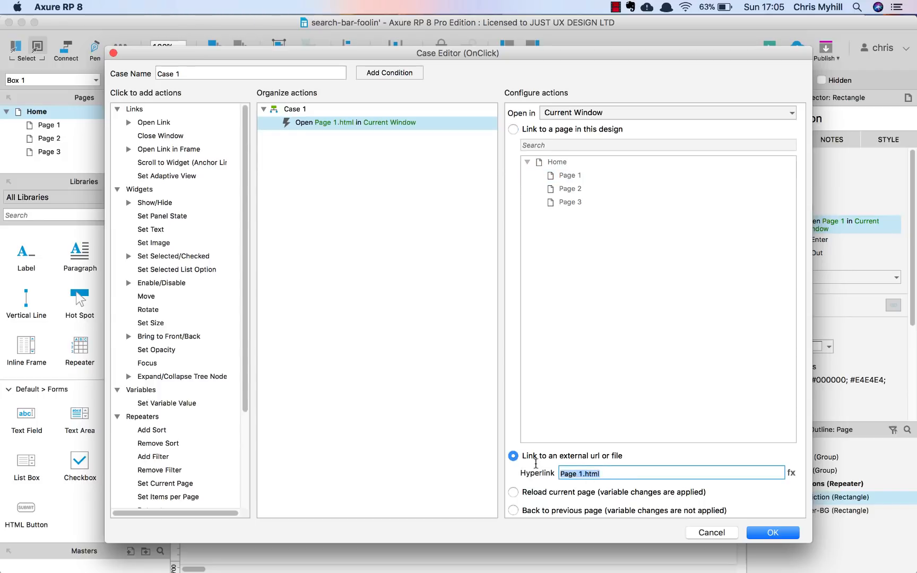
{"action": "key", "text": "BackSpace"}
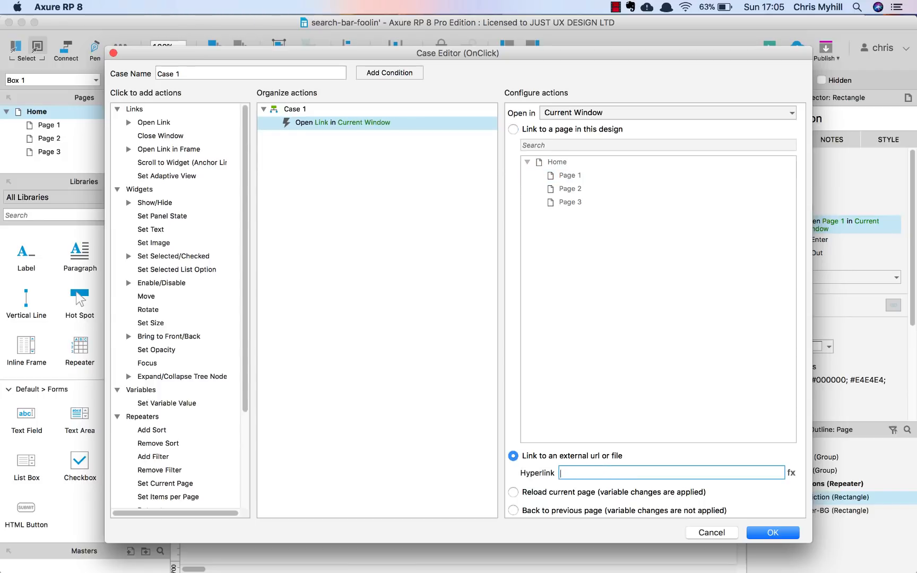
{"action": "left_click", "coordinate": [790, 472]}
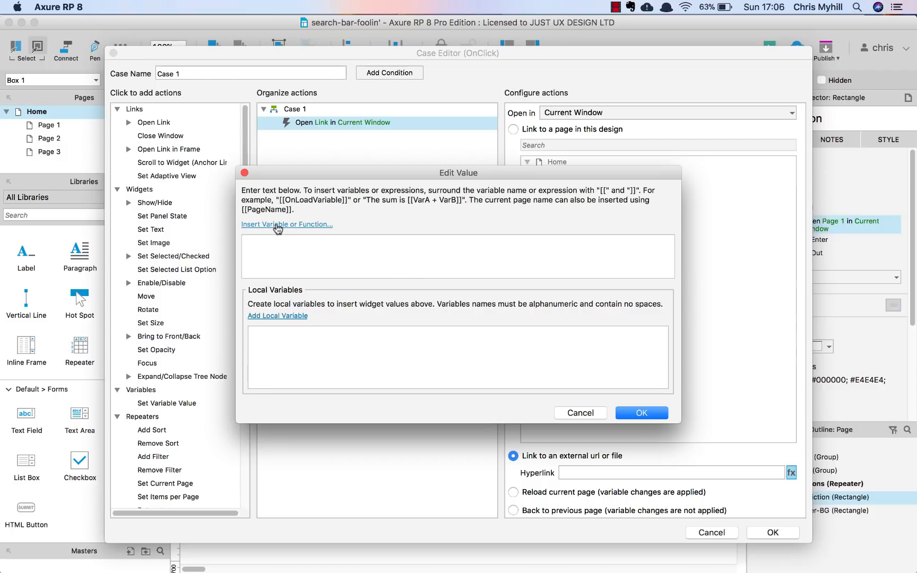
{"action": "left_click", "coordinate": [277, 225]}
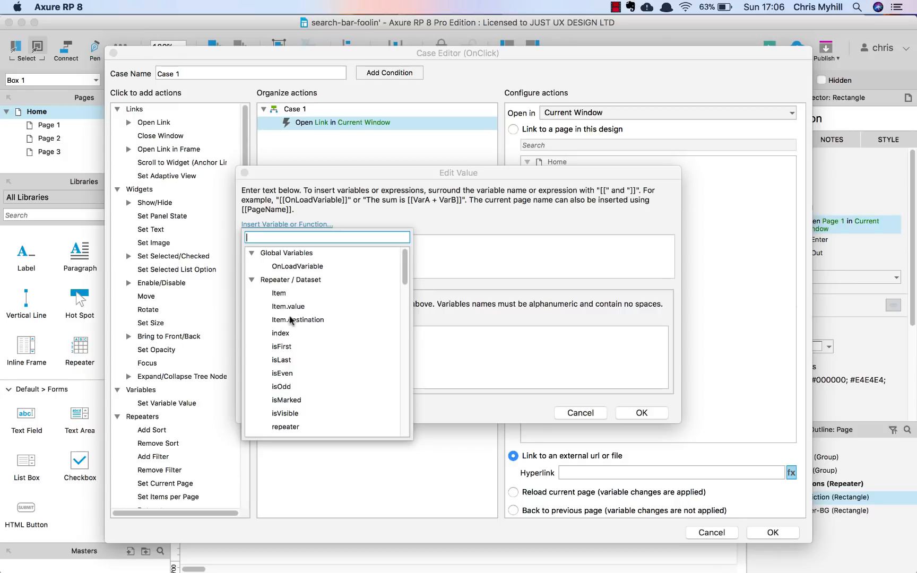
{"action": "left_click", "coordinate": [283, 320]}
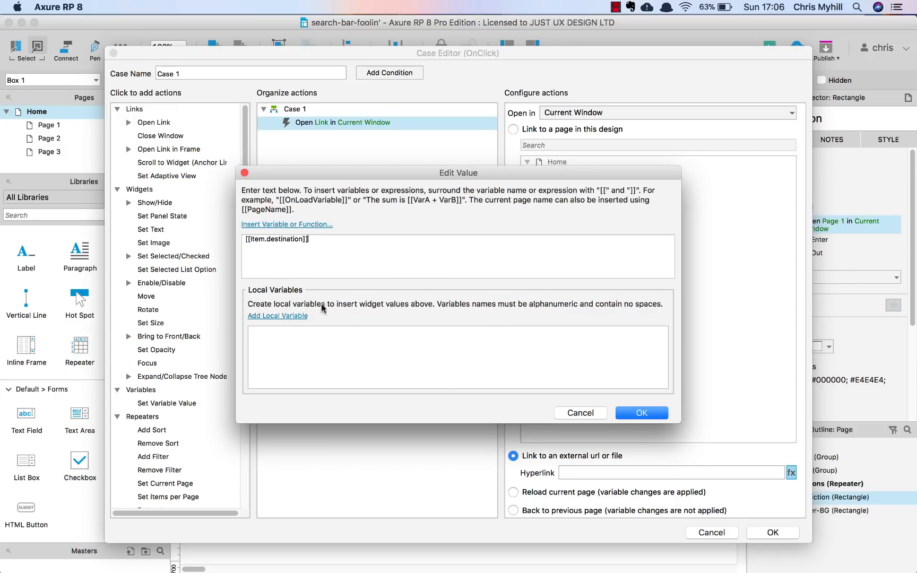
{"action": "left_click", "coordinate": [642, 412]}
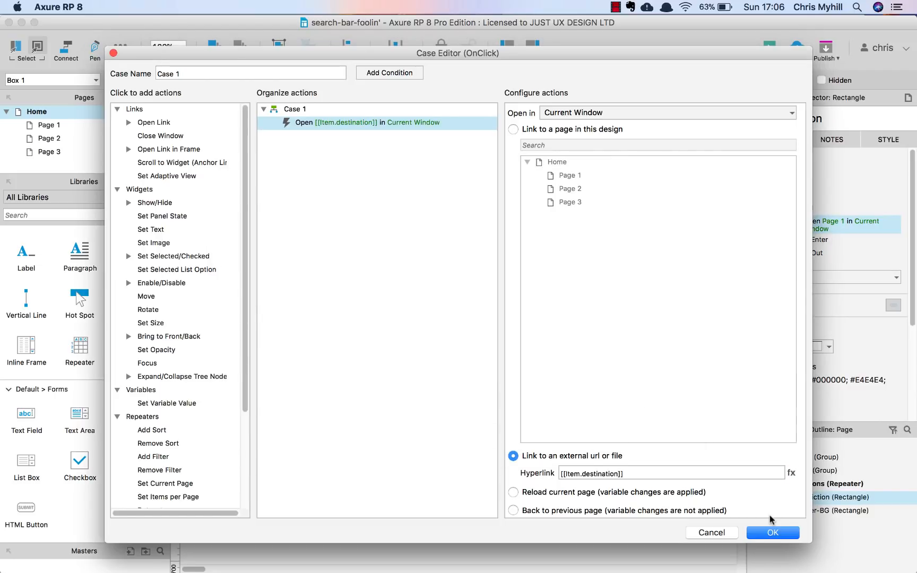
{"action": "left_click", "coordinate": [772, 533]}
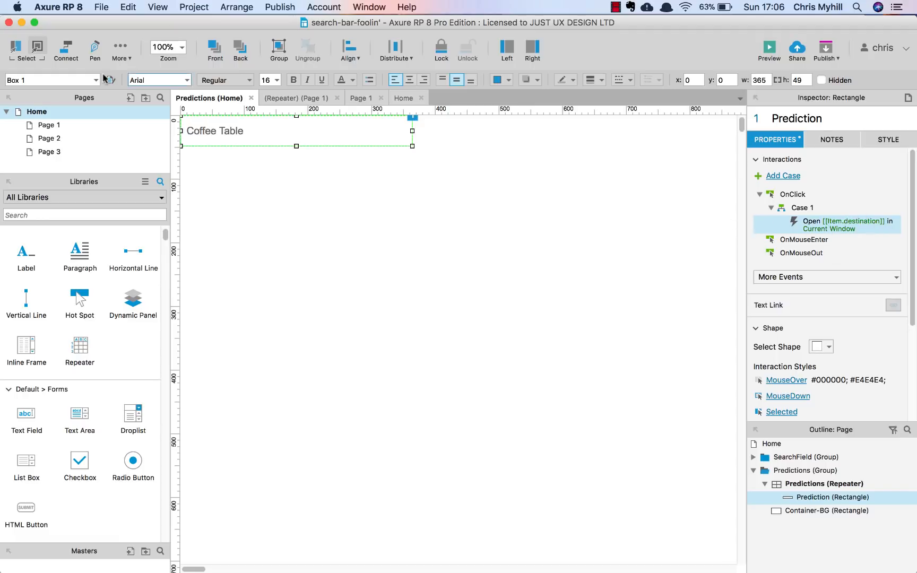
Return to the Home page and review the destinations assigned to the Coffee, Glass and Wood table rows.
{"action": "left_click", "coordinate": [62, 113]}
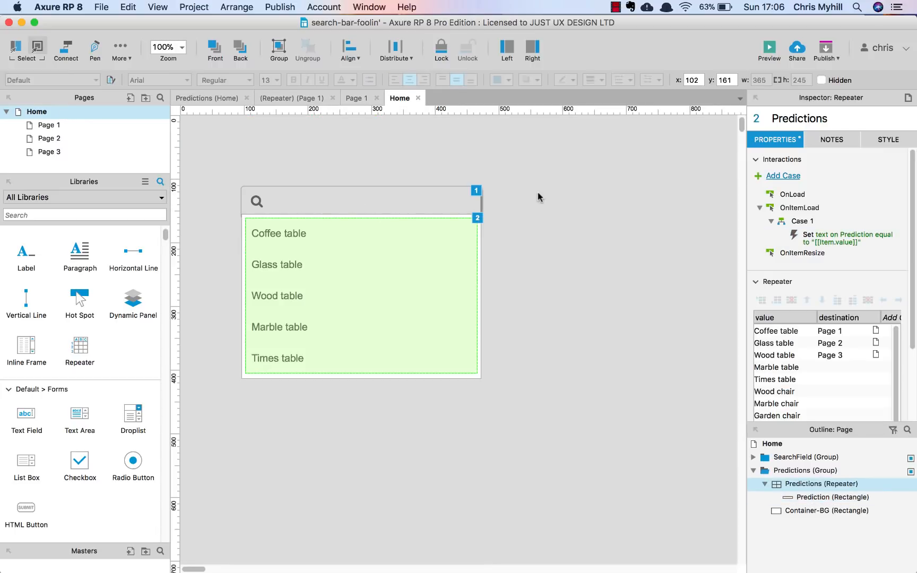
{"action": "left_click", "coordinate": [792, 332]}
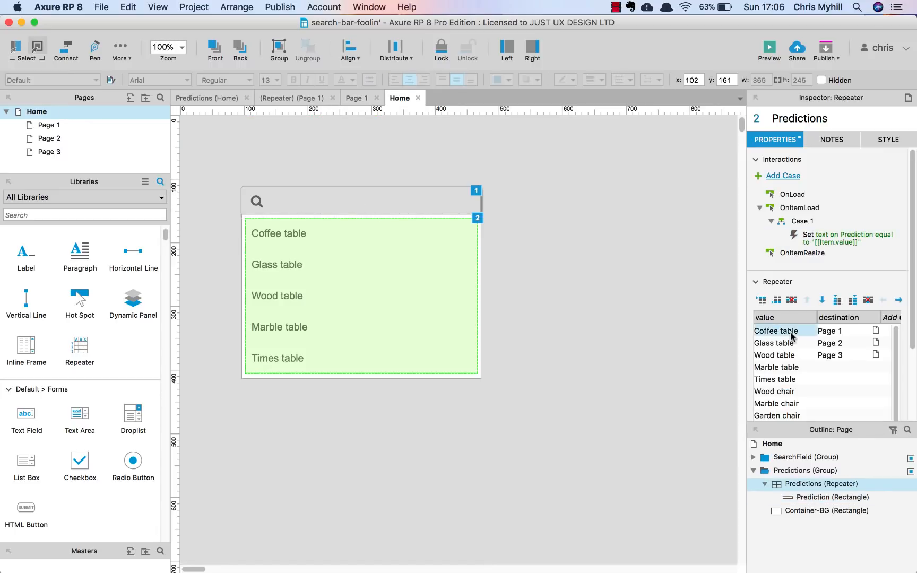
{"action": "left_click", "coordinate": [842, 332]}
{"action": "left_click", "coordinate": [790, 344]}
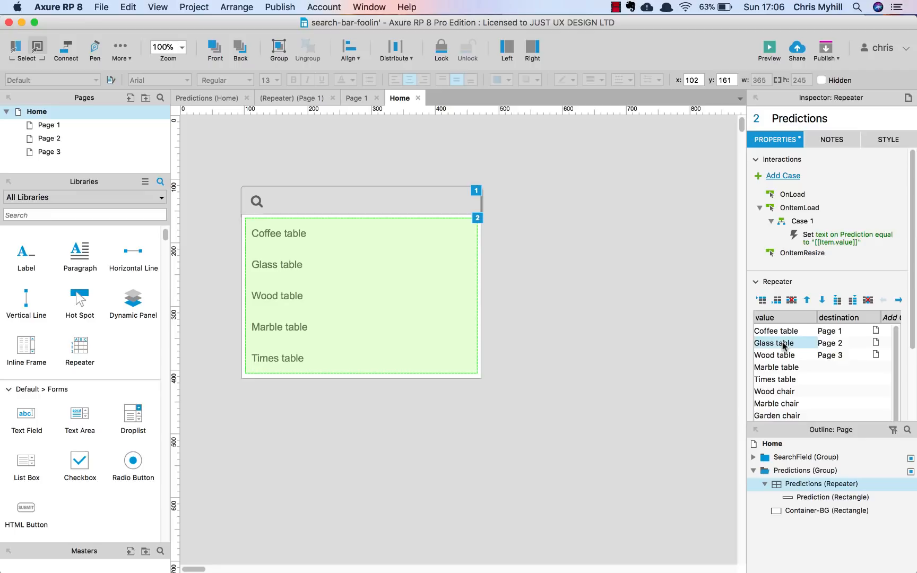
{"action": "left_click", "coordinate": [834, 345]}
{"action": "left_click", "coordinate": [797, 356]}
{"action": "left_click", "coordinate": [837, 356]}
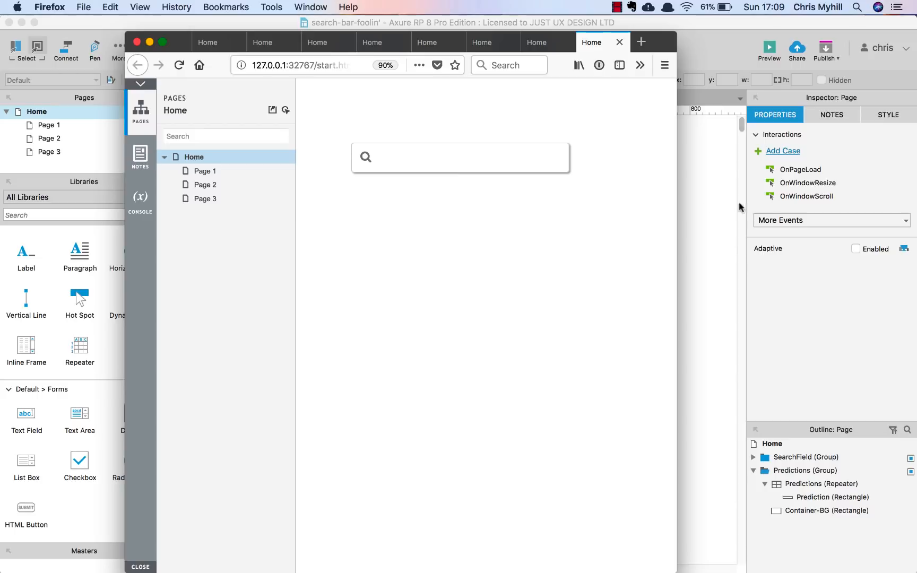
Test the search field of the prototype previewed in Firefox with ch.
{"action": "left_click", "coordinate": [392, 164]}
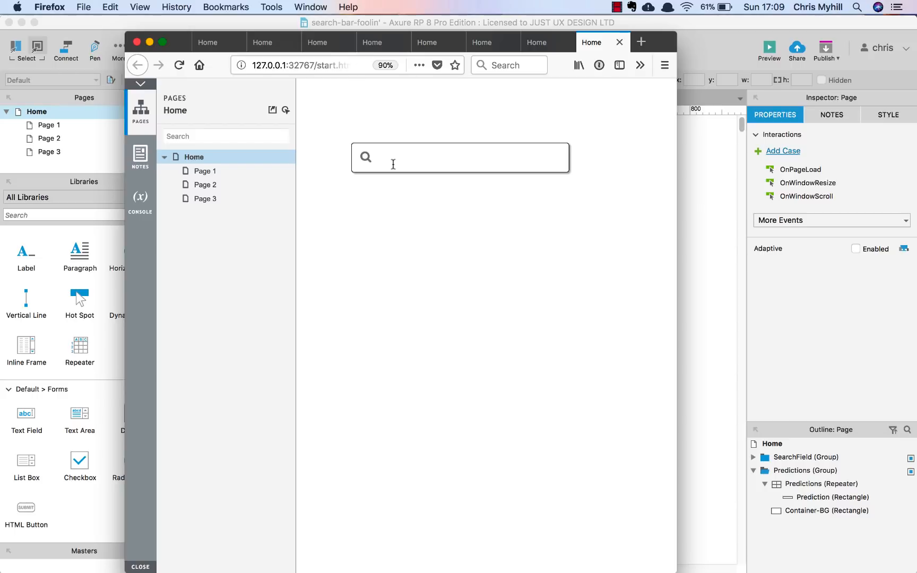
{"action": "type", "text": "ch"}
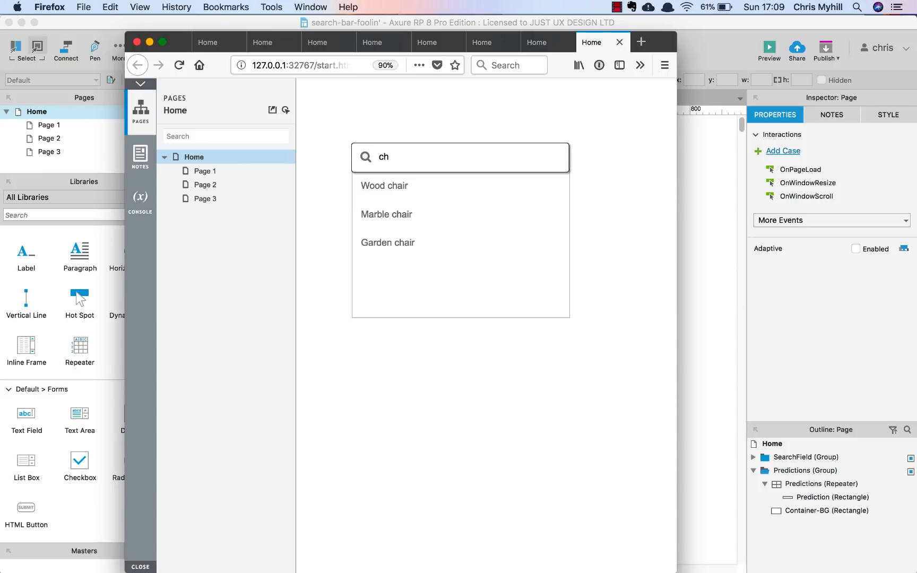